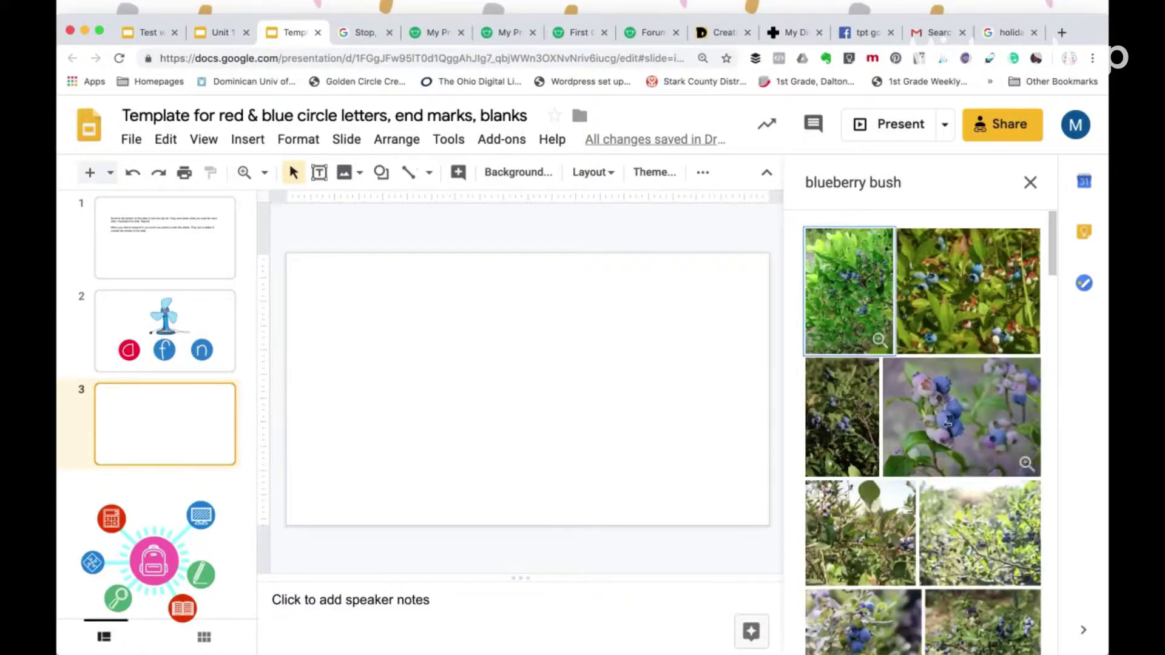
pyautogui.scroll(-2, 948, 429)
pyautogui.scroll(-2, 948, 430)
pyautogui.scroll(-2, 948, 430)
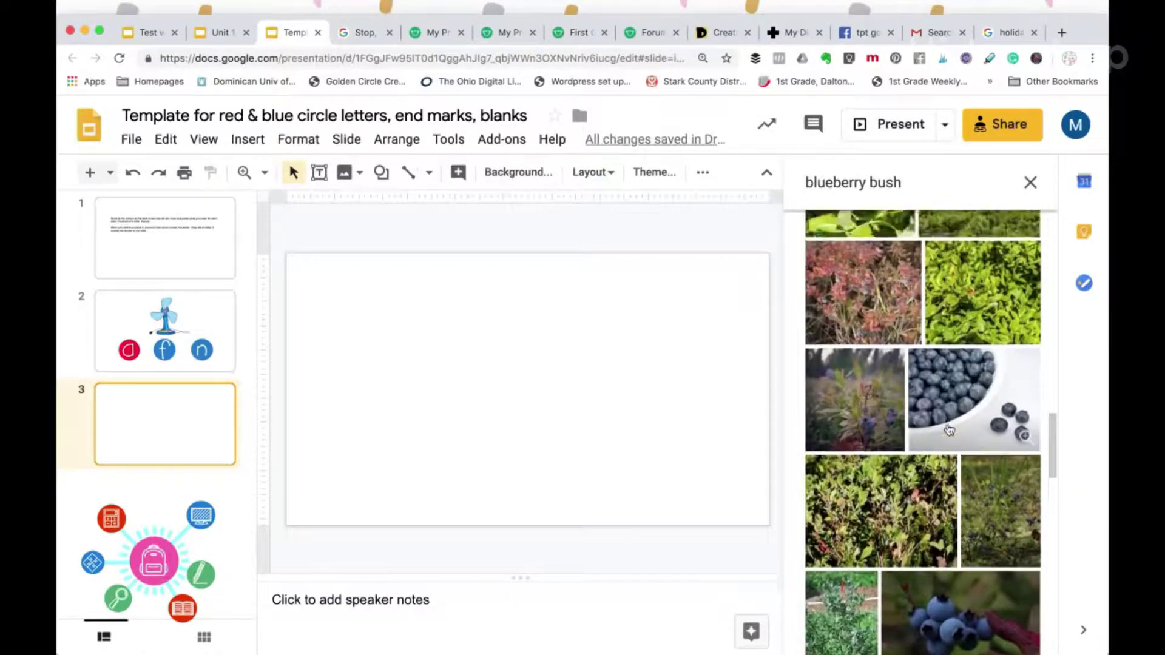
pyautogui.scroll(-2, 948, 430)
pyautogui.scroll(-2, 948, 430)
pyautogui.scroll(-3, 948, 429)
pyautogui.scroll(-2, 948, 429)
pyautogui.scroll(-2, 949, 430)
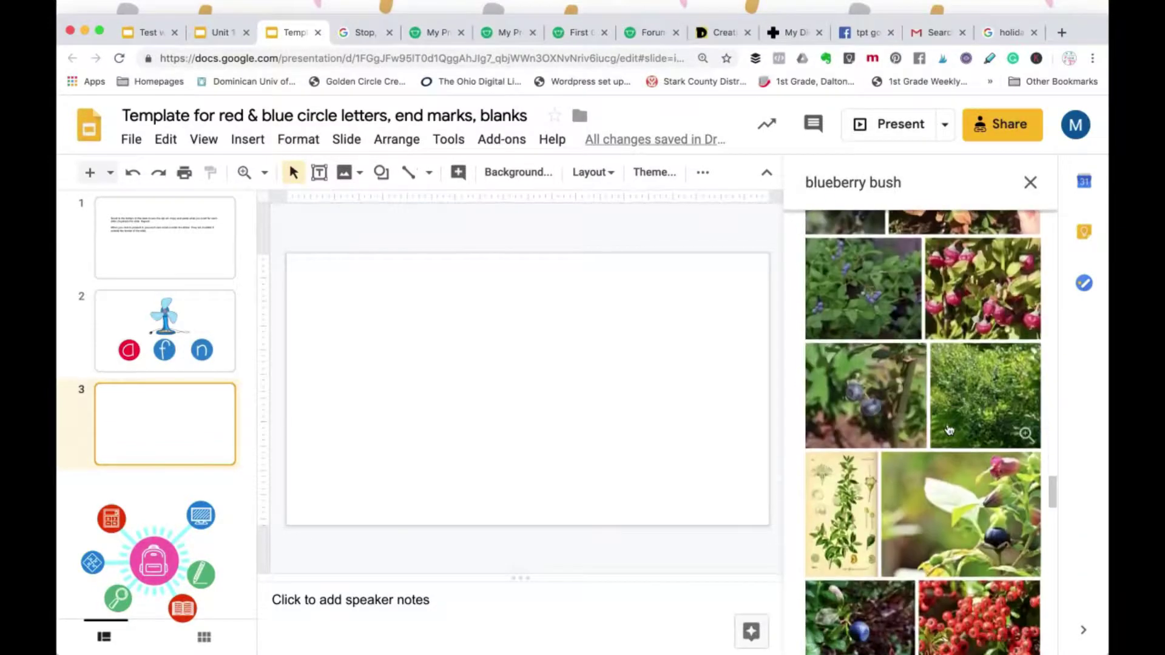
pyautogui.scroll(-3, 879, 390)
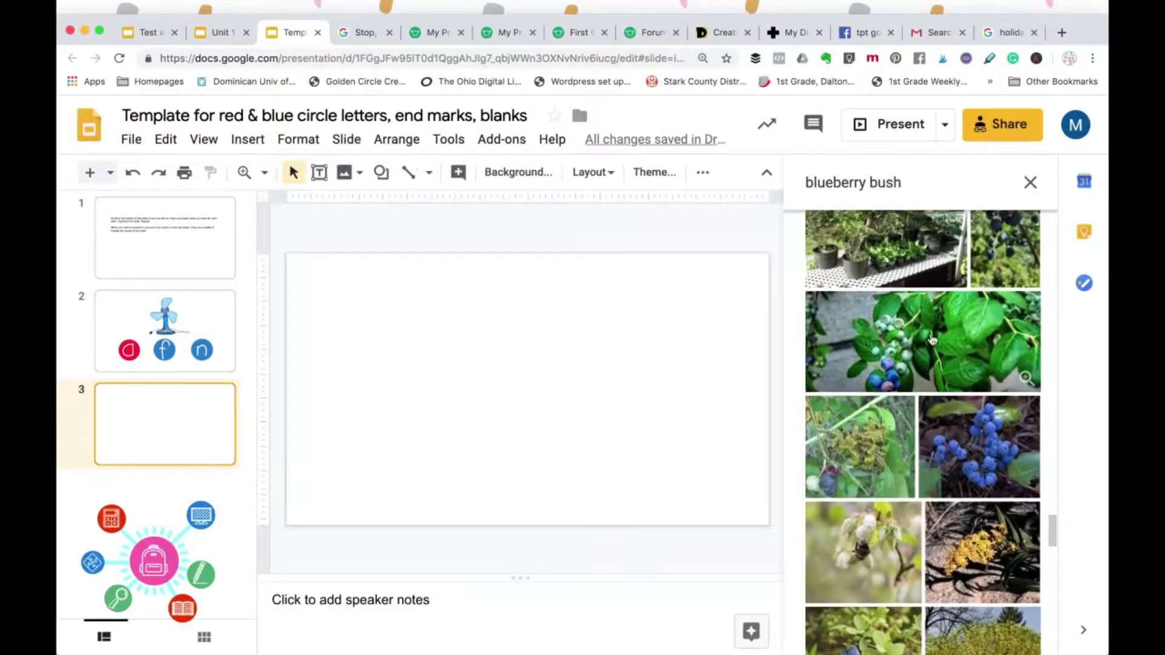
pyautogui.scroll(-3, 931, 339)
pyautogui.scroll(-3, 932, 340)
pyautogui.scroll(-3, 932, 339)
pyautogui.scroll(-3, 932, 340)
pyautogui.scroll(-3, 932, 340)
pyautogui.scroll(-3, 932, 339)
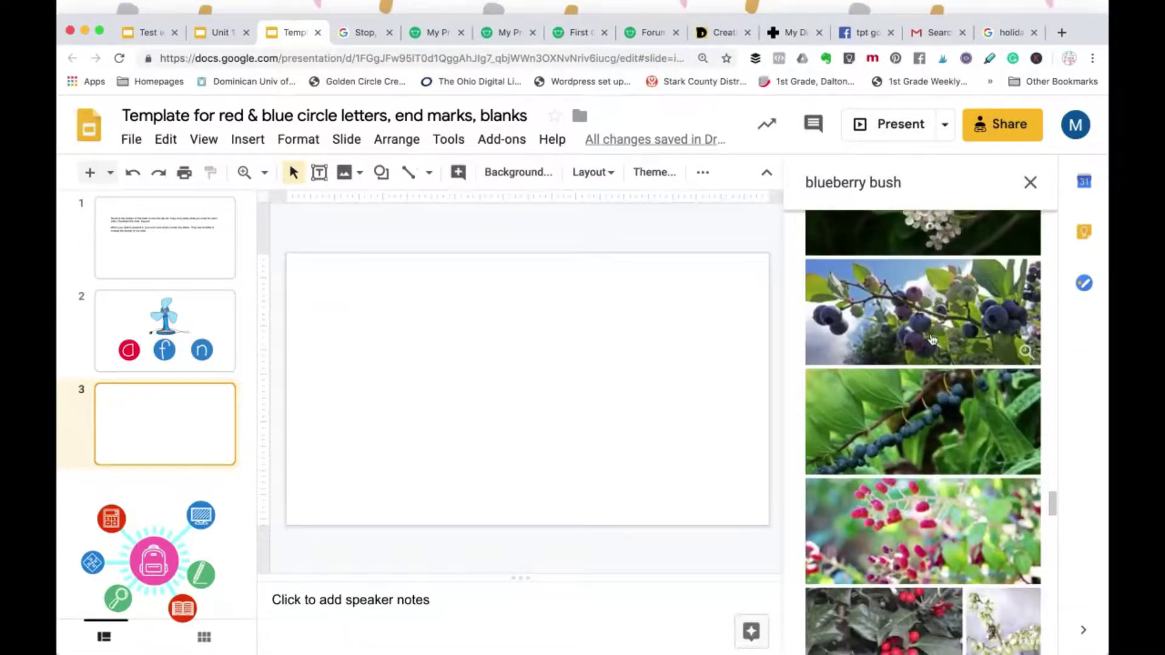
pyautogui.scroll(-3, 932, 339)
pyautogui.scroll(-3, 932, 340)
pyautogui.scroll(-3, 932, 339)
pyautogui.scroll(-3, 932, 339)
pyautogui.scroll(-3, 932, 340)
pyautogui.scroll(-3, 932, 339)
pyautogui.scroll(-3, 931, 339)
pyautogui.scroll(-2, 932, 339)
pyautogui.scroll(-2, 932, 339)
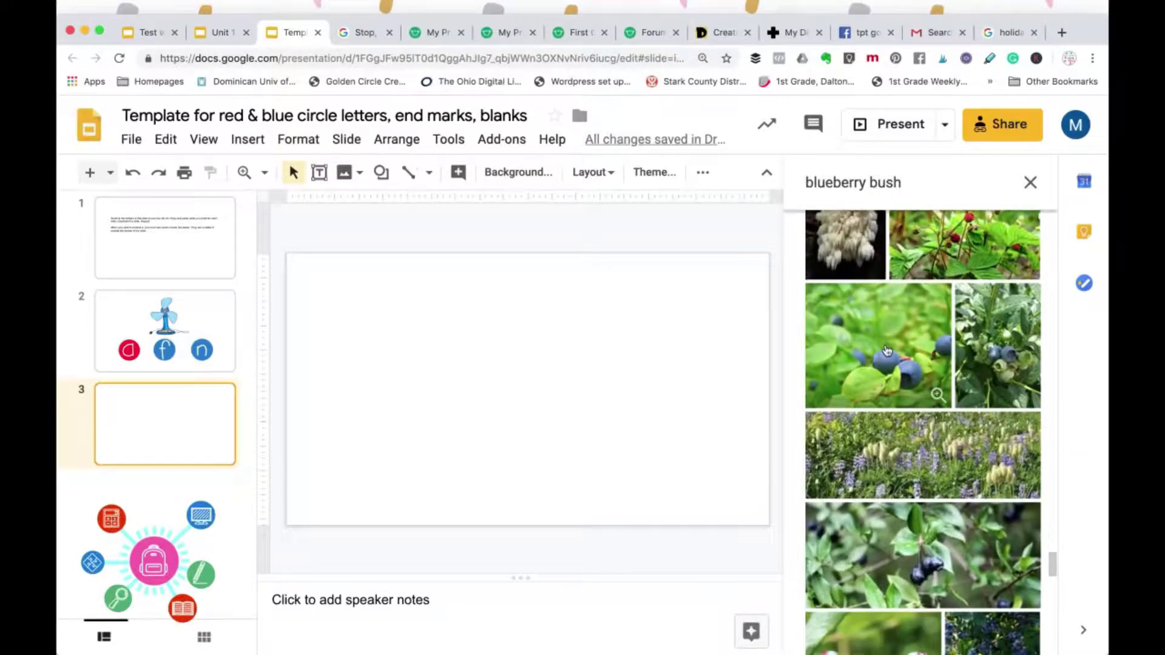
# Insert the blueberry close-up photo from the image search onto slide 3
pyautogui.click(913, 316)
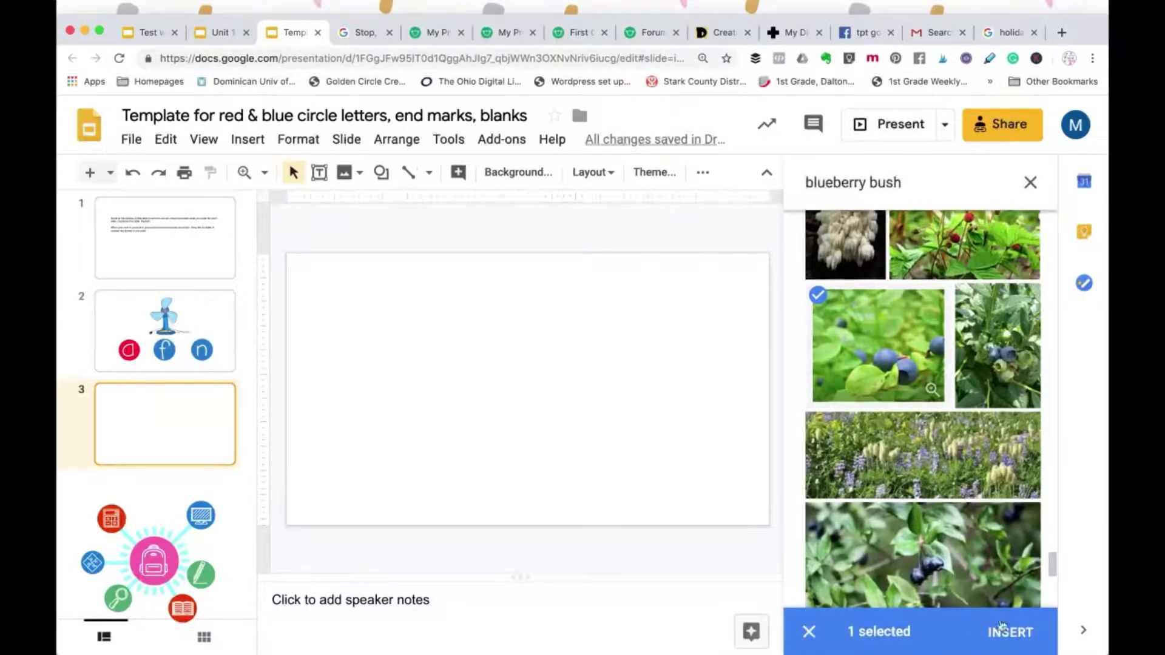
pyautogui.click(1012, 632)
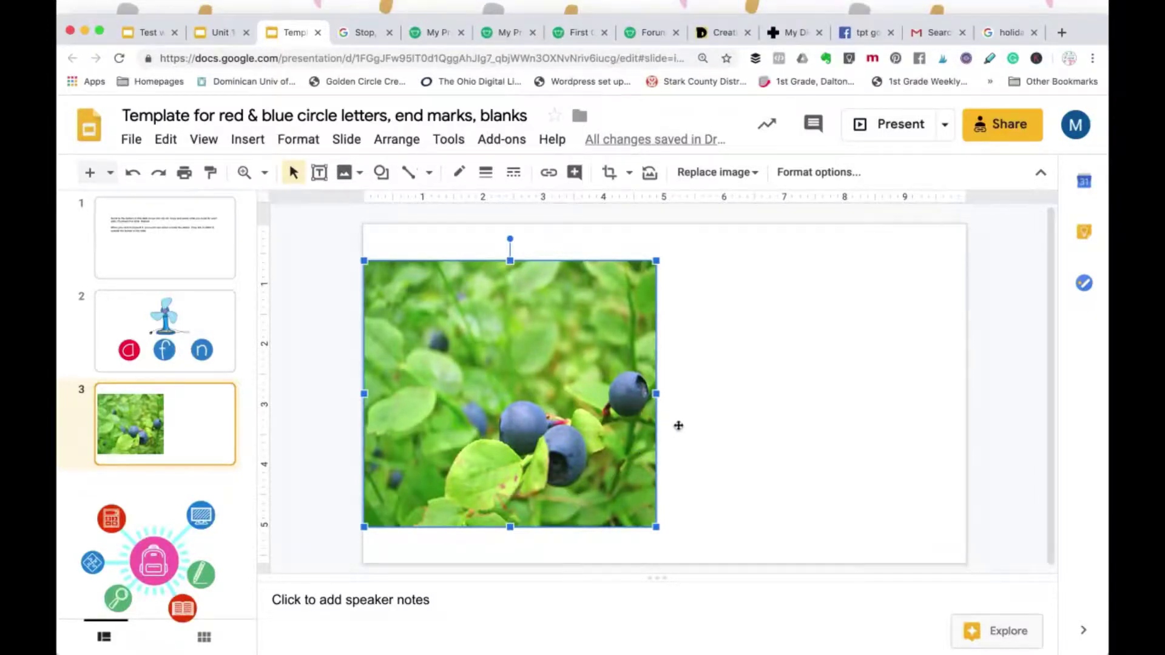
# Resize the blueberry photo to full slide height and place it over the right half of slide 3
pyautogui.moveTo(658, 394); pyautogui.dragTo(624, 394)
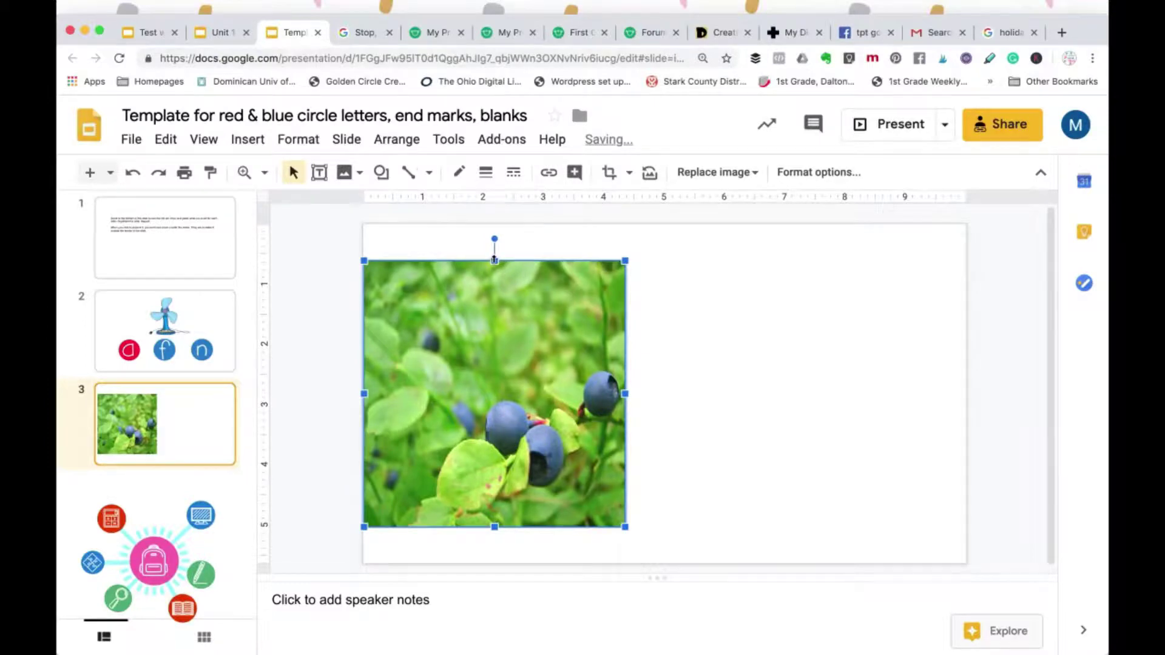
pyautogui.moveTo(495, 259); pyautogui.dragTo(495, 224)
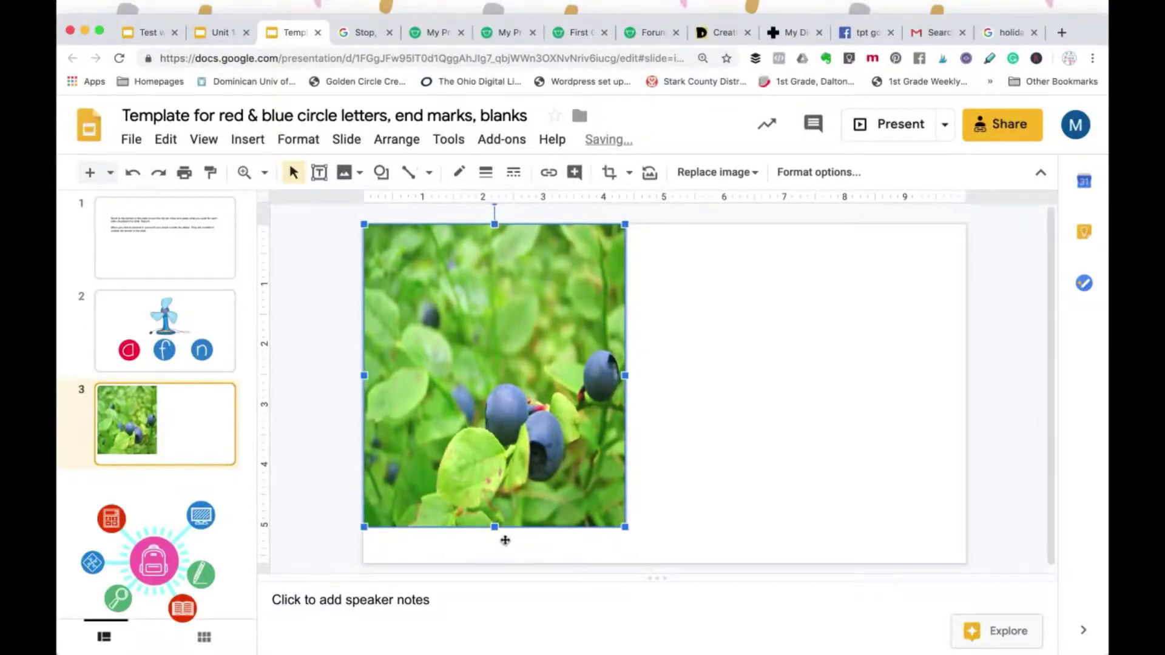
pyautogui.moveTo(493, 526); pyautogui.dragTo(495, 558)
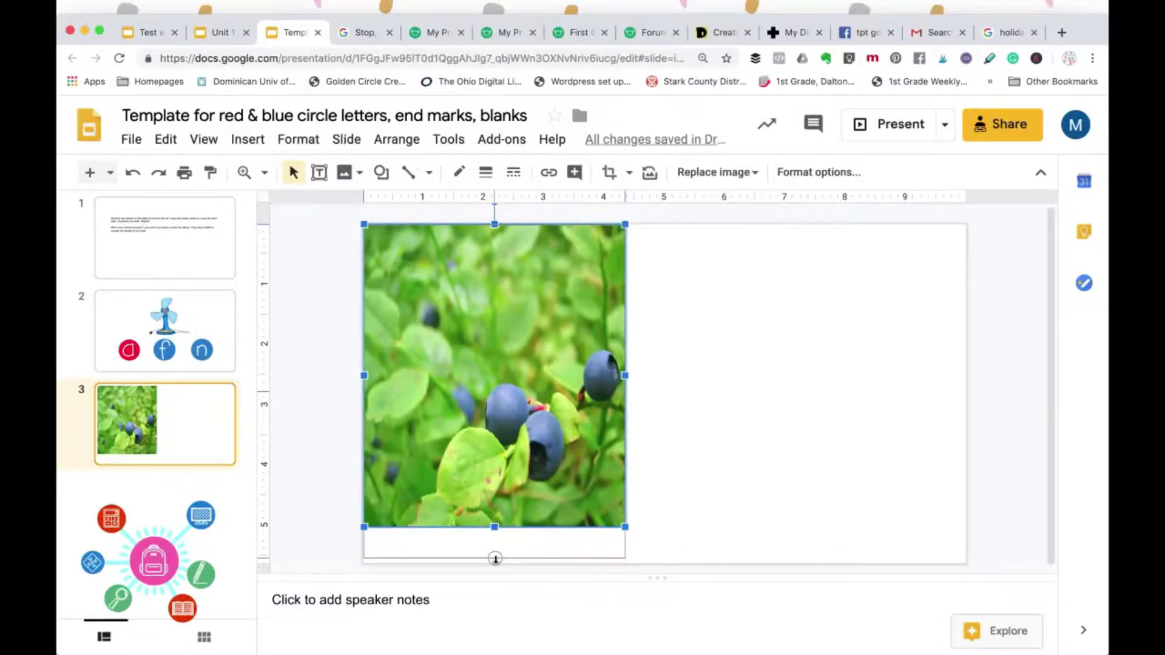
pyautogui.moveTo(495, 559)
pyautogui.mouseDown()
pyautogui.moveTo(502, 530)
pyautogui.moveTo(494, 562)
pyautogui.mouseUp()
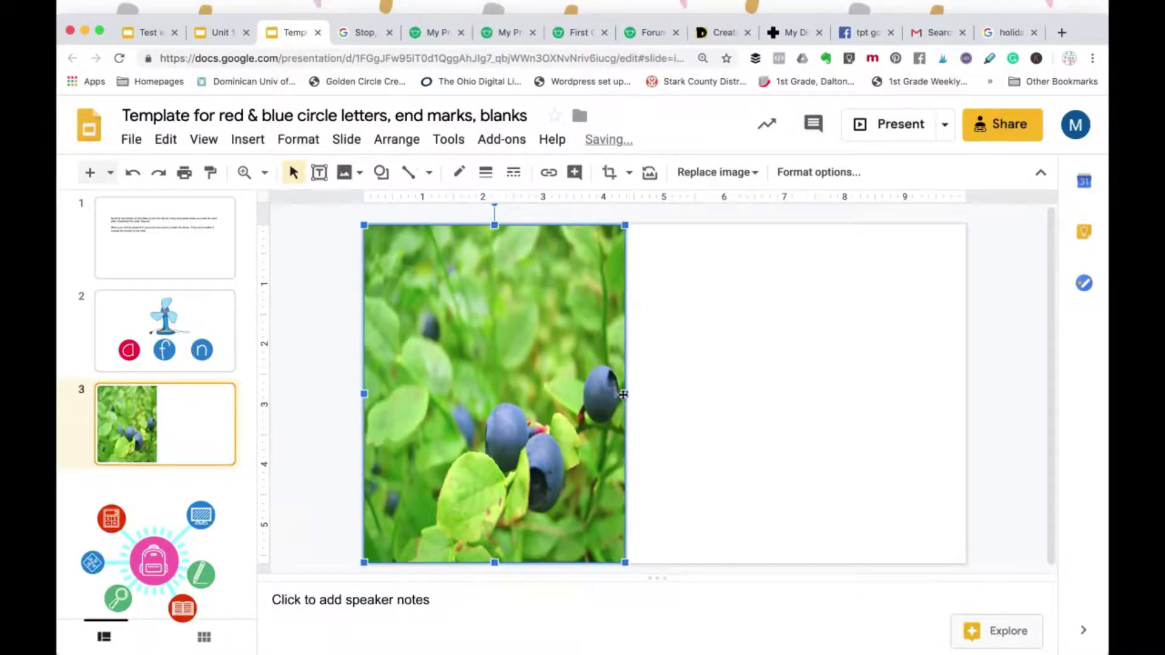
pyautogui.moveTo(626, 394); pyautogui.dragTo(665, 394)
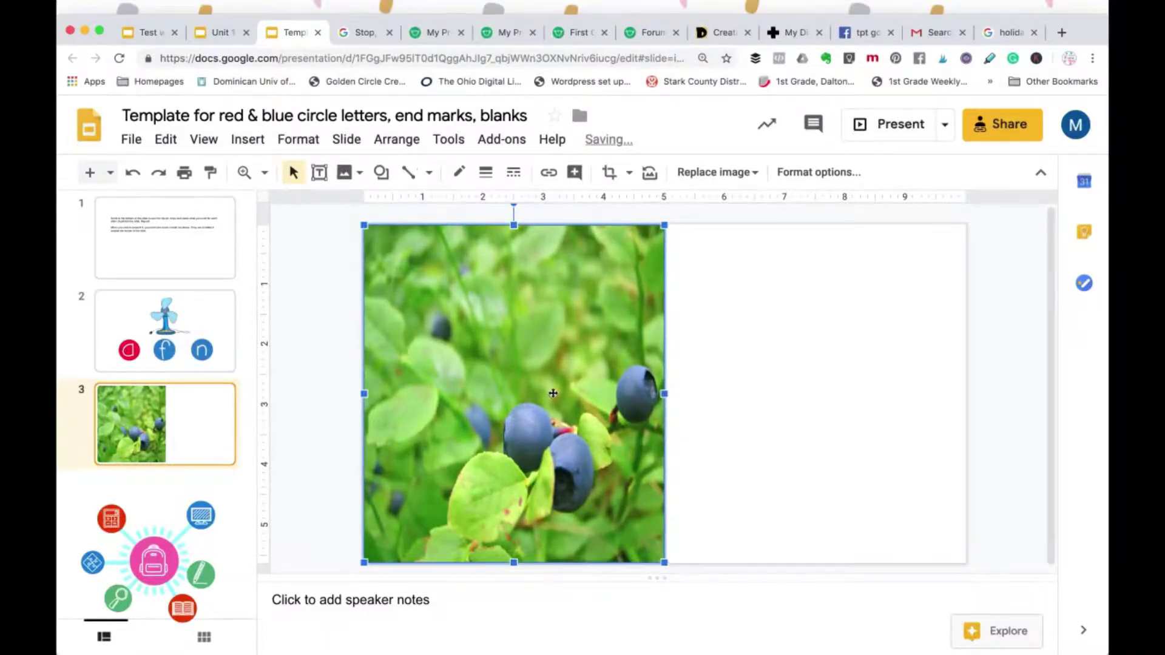
pyautogui.moveTo(553, 393); pyautogui.dragTo(857, 390)
pyautogui.click(1007, 294)
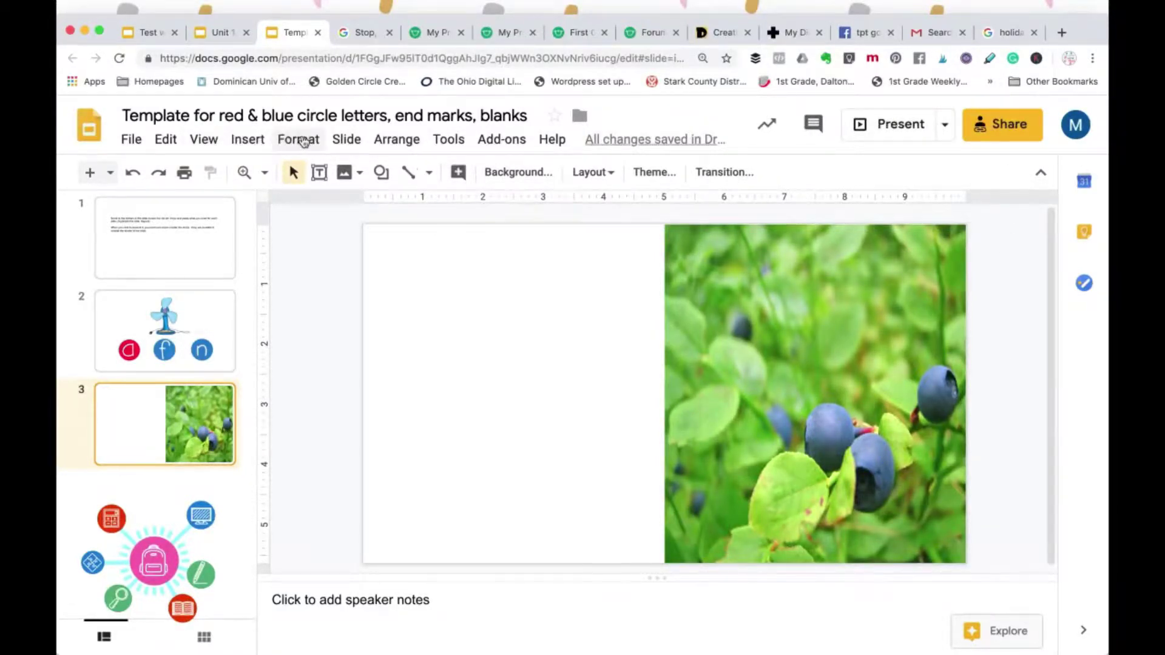
# Search web images for 'basket' and insert the three wicker baskets photo onto slide 3
pyautogui.click(248, 141)
pyautogui.moveTo(278, 171)
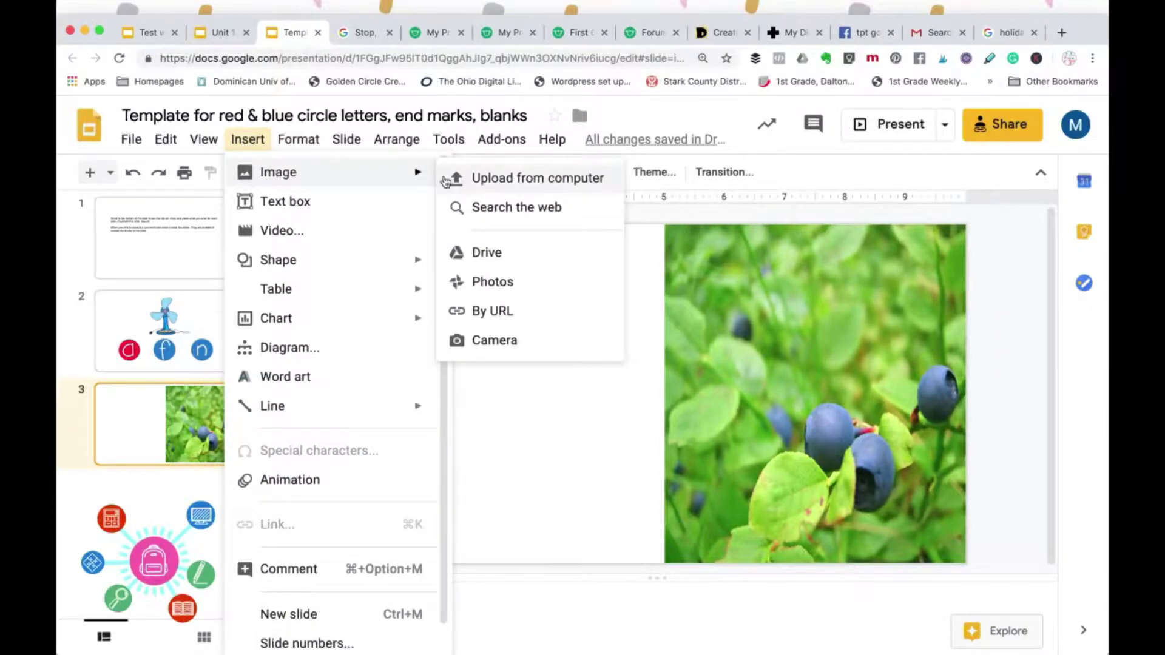
pyautogui.click(507, 209)
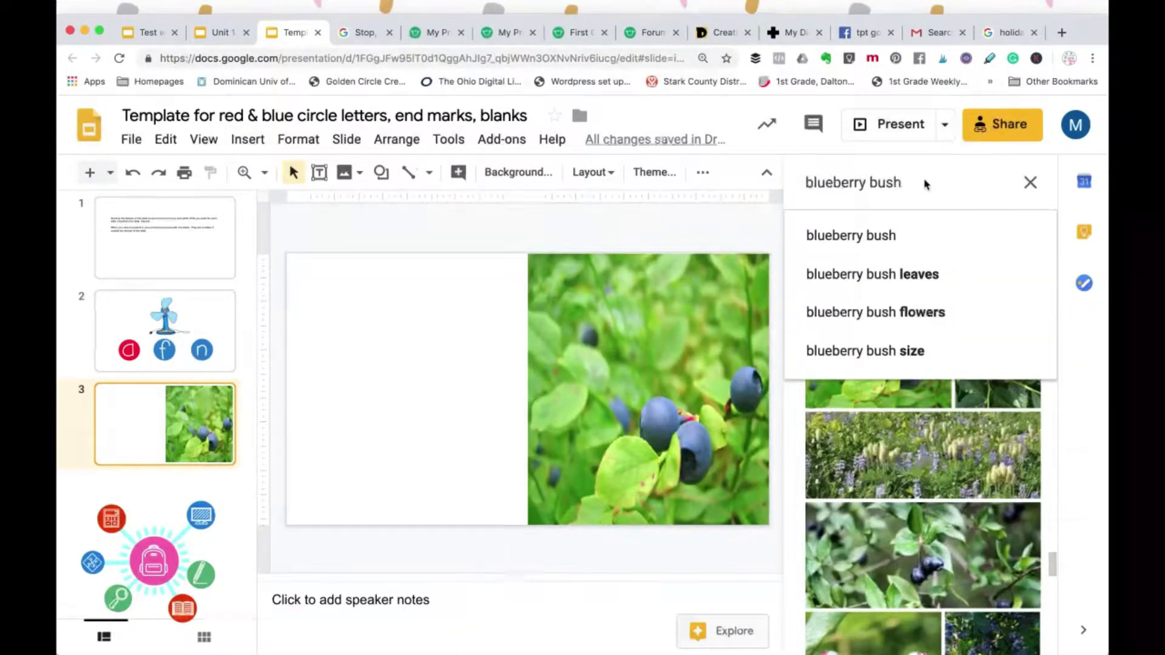
pyautogui.press('BackSpace')
pyautogui.press('BackSpace')
pyautogui.press('BackSpace')
pyautogui.press('BackSpace')
pyautogui.press('BackSpace')
pyautogui.press('BackSpace')
pyautogui.press('BackSpace')
pyautogui.press('BackSpace')
pyautogui.press('BackSpace')
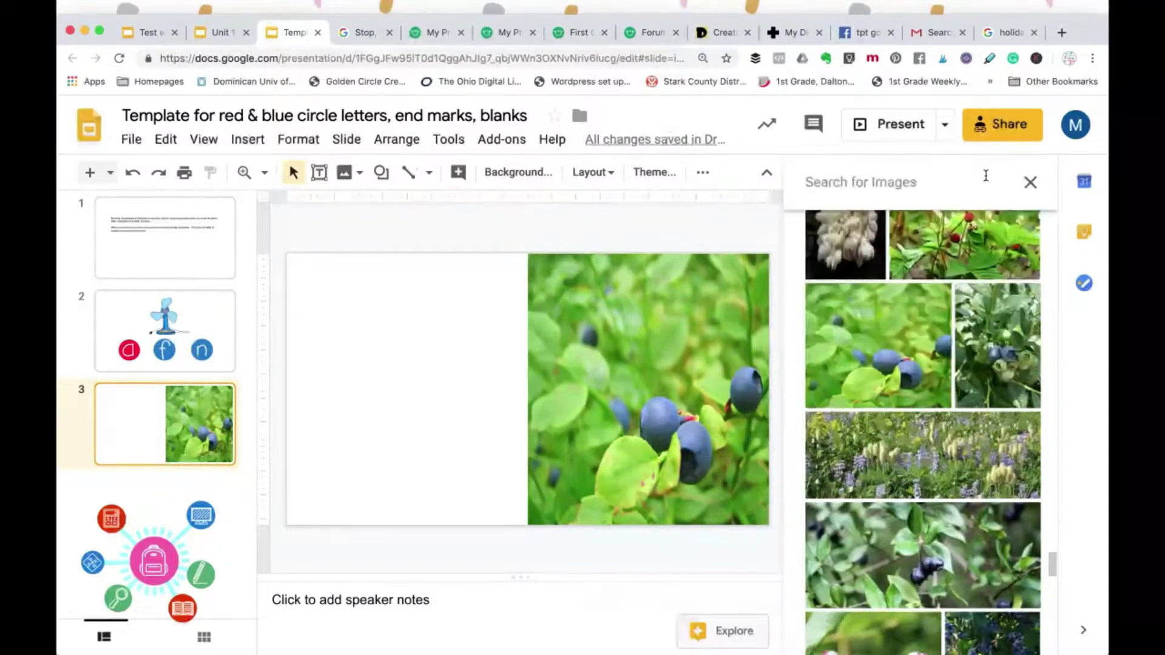
pyautogui.write('backs')
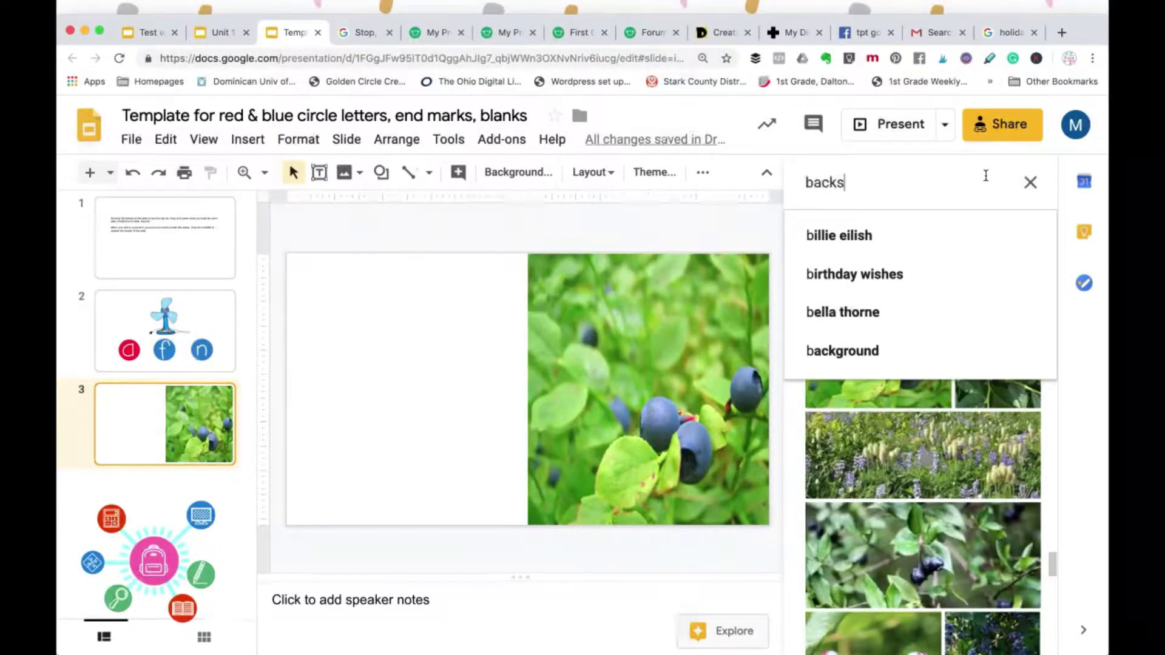
pyautogui.press('BackSpace')
pyautogui.press('BackSpace')
pyautogui.press('BackSpace')
pyautogui.write('et')
pyautogui.press('Return')
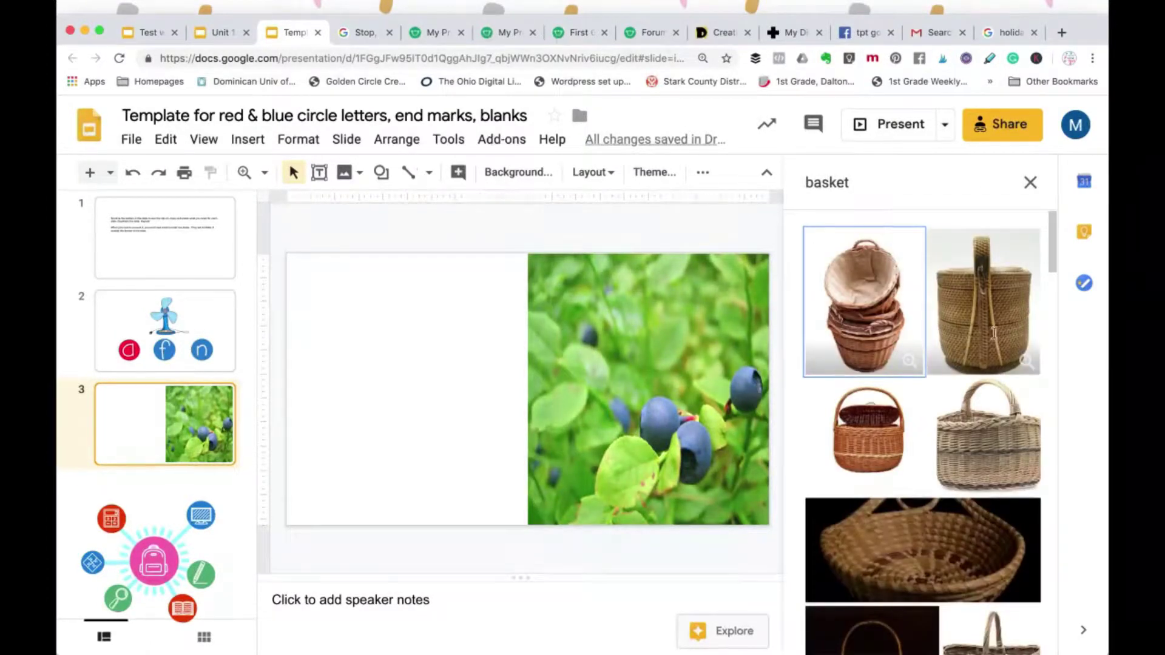
pyautogui.scroll(-1, 951, 451)
pyautogui.scroll(-1, 951, 451)
pyautogui.scroll(-3, 951, 450)
pyautogui.scroll(-1, 951, 451)
pyautogui.scroll(-2, 951, 450)
pyautogui.scroll(-2, 951, 450)
pyautogui.scroll(-2, 951, 451)
pyautogui.scroll(-2, 951, 451)
pyautogui.scroll(-2, 951, 451)
pyautogui.scroll(-2, 951, 450)
pyautogui.scroll(-2, 950, 451)
pyautogui.scroll(-2, 950, 450)
pyautogui.scroll(-2, 951, 451)
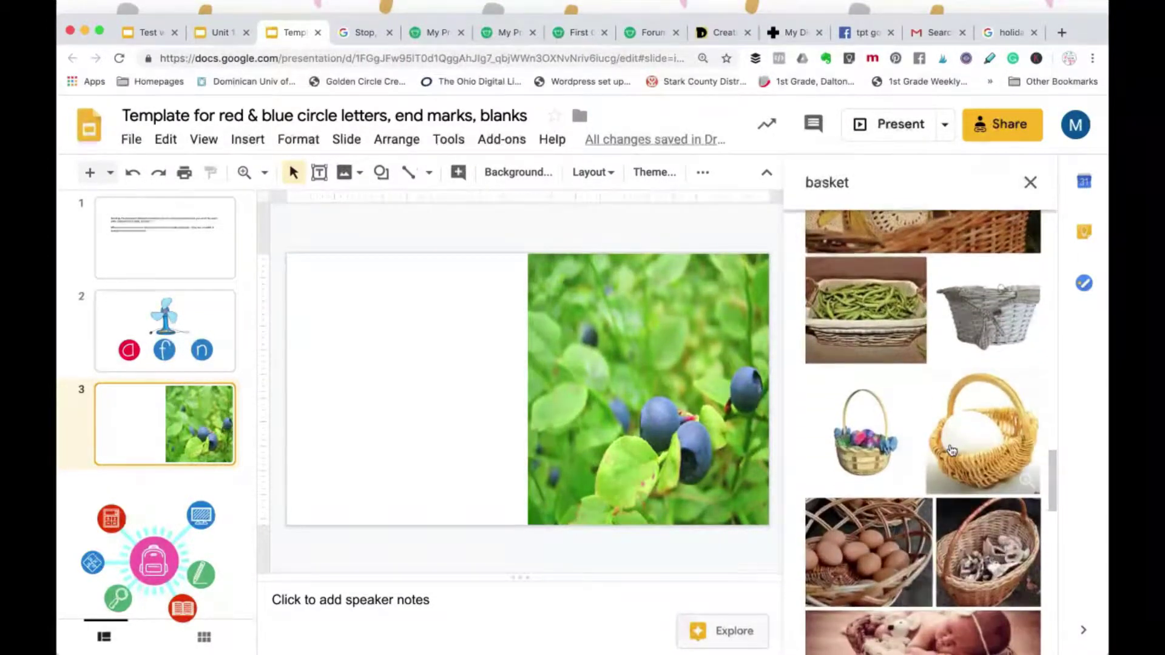
pyautogui.scroll(-1, 951, 451)
pyautogui.scroll(-2, 951, 451)
pyautogui.scroll(-2, 950, 451)
pyautogui.scroll(-2, 950, 451)
pyautogui.scroll(-1, 950, 451)
pyautogui.scroll(-2, 951, 450)
pyautogui.scroll(-2, 951, 451)
pyautogui.scroll(-2, 952, 451)
pyautogui.scroll(-2, 951, 451)
pyautogui.scroll(-1, 950, 450)
pyautogui.scroll(-2, 951, 451)
pyautogui.scroll(-1, 950, 450)
pyautogui.scroll(-2, 951, 450)
pyautogui.scroll(-2, 951, 450)
pyautogui.scroll(-1, 951, 450)
pyautogui.scroll(-2, 951, 450)
pyautogui.scroll(-2, 951, 451)
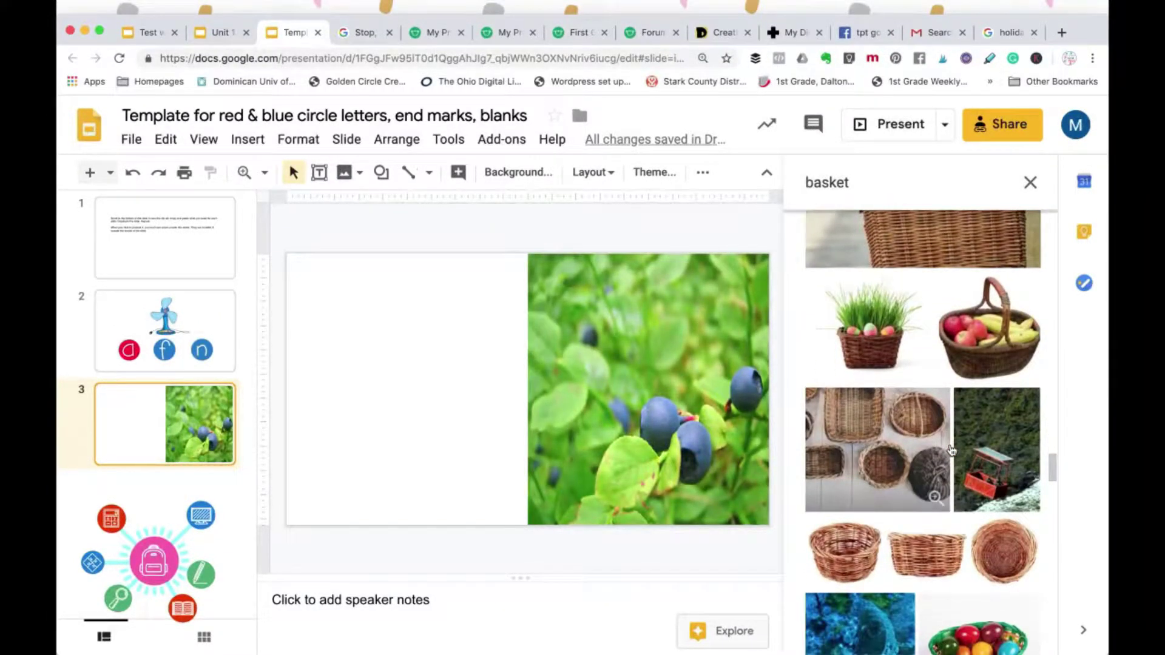
pyautogui.scroll(-2, 951, 451)
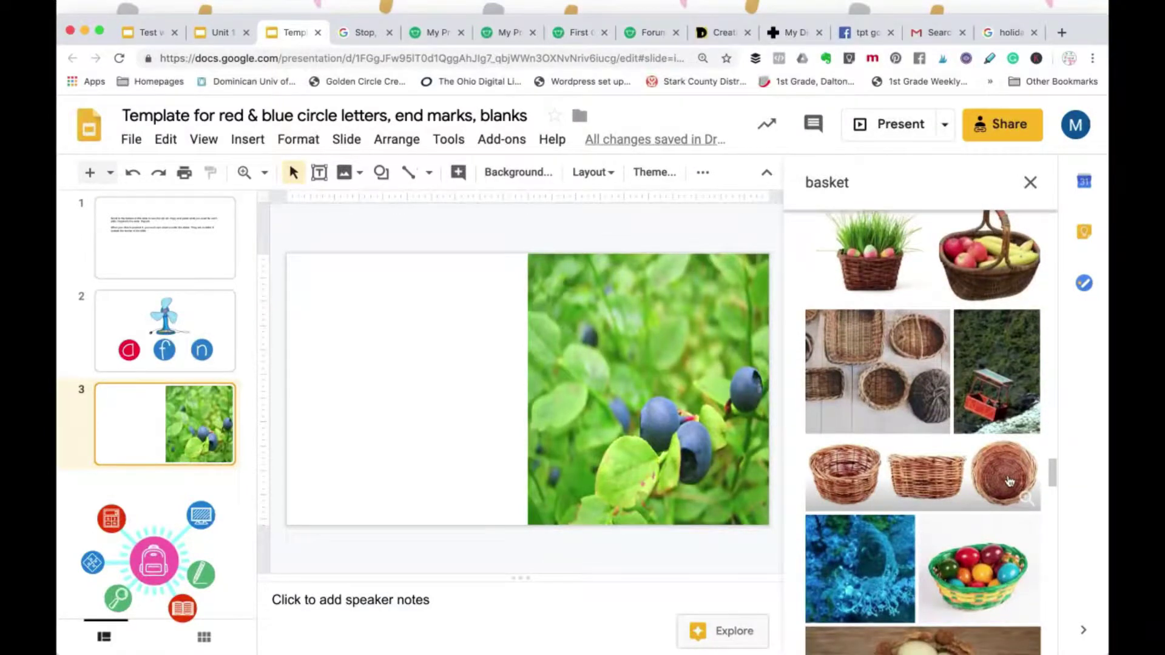
pyautogui.click(1009, 481)
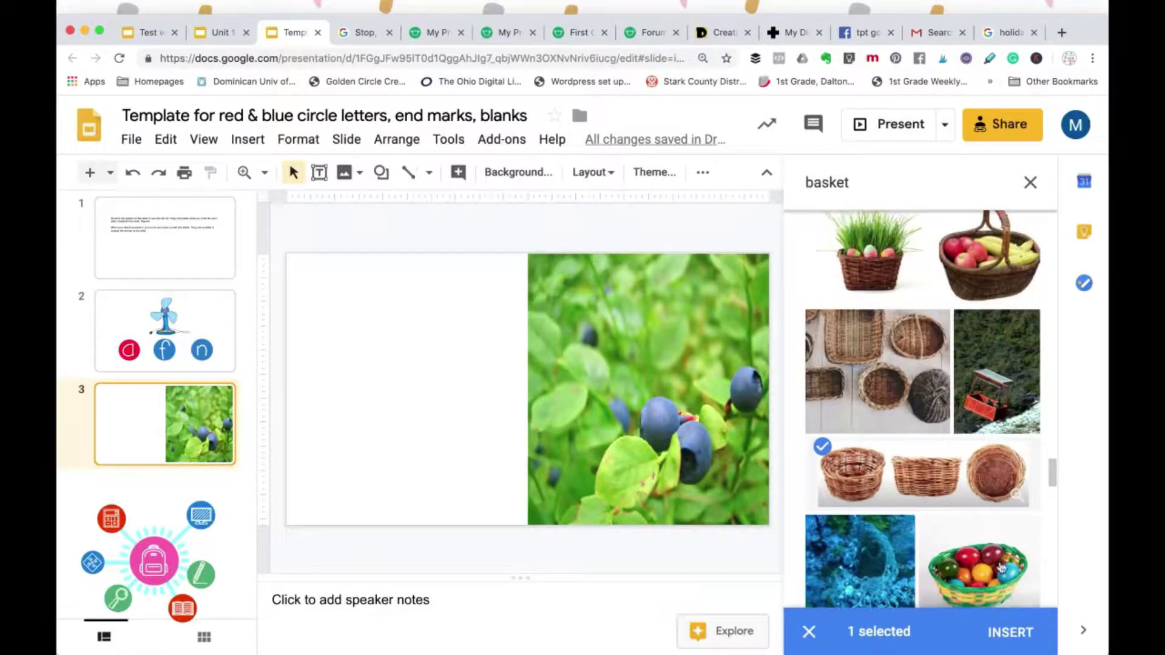
pyautogui.click(1018, 636)
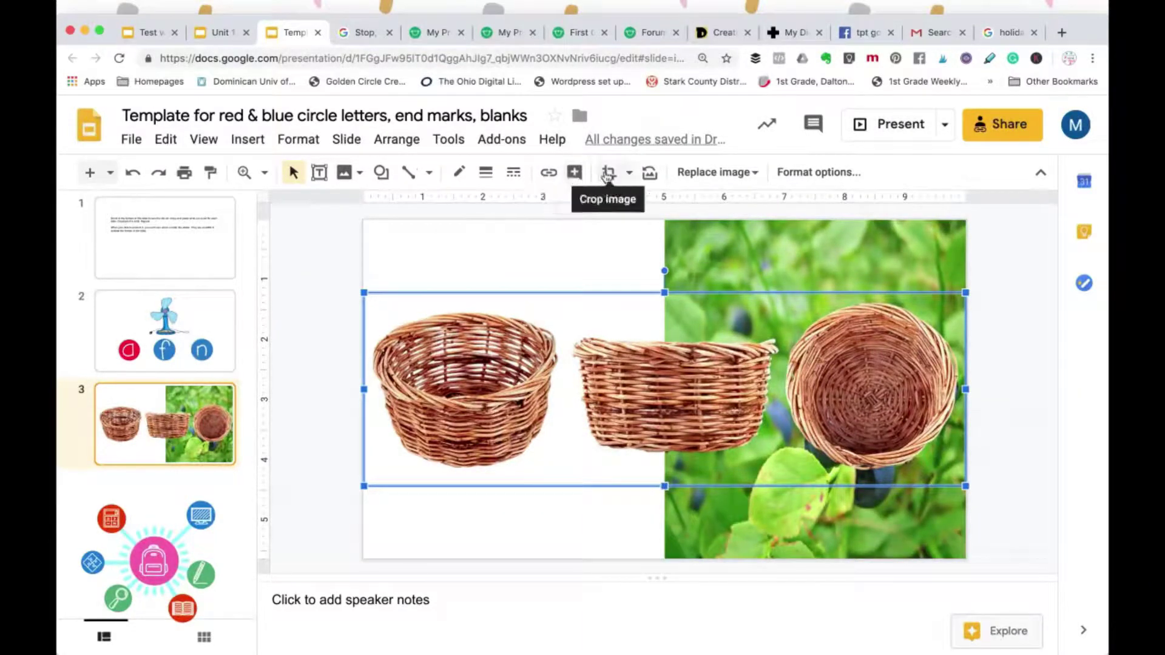
# Crop the baskets photo from the left so only the round wicker basket remains
pyautogui.click(609, 174)
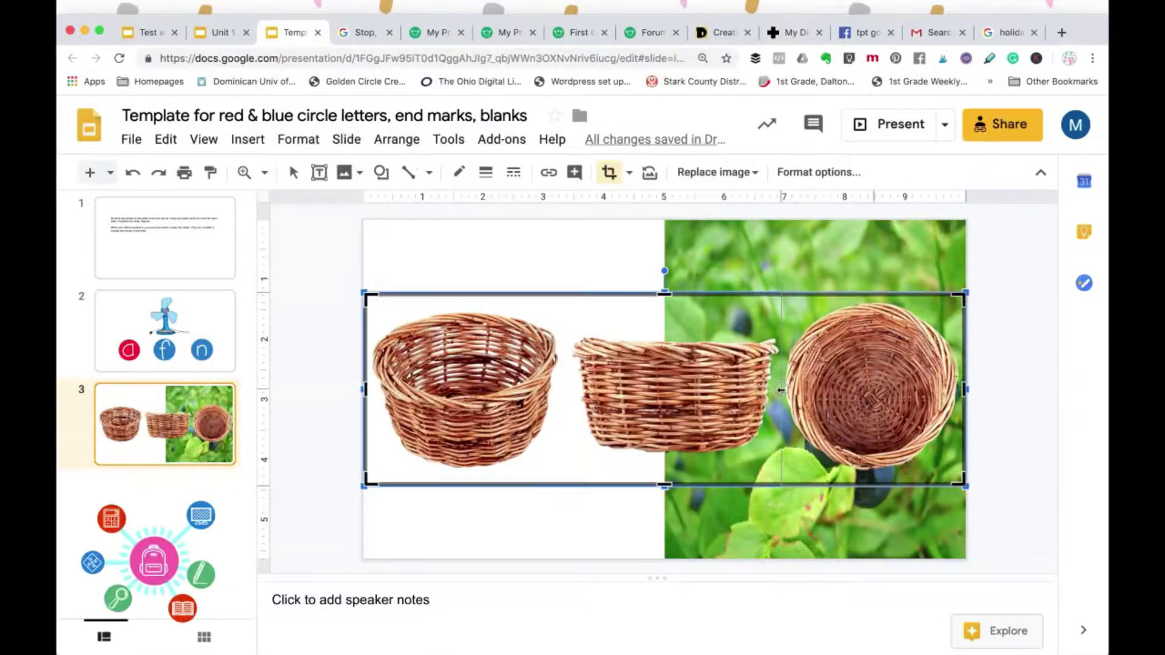
pyautogui.moveTo(781, 389); pyautogui.dragTo(781, 389)
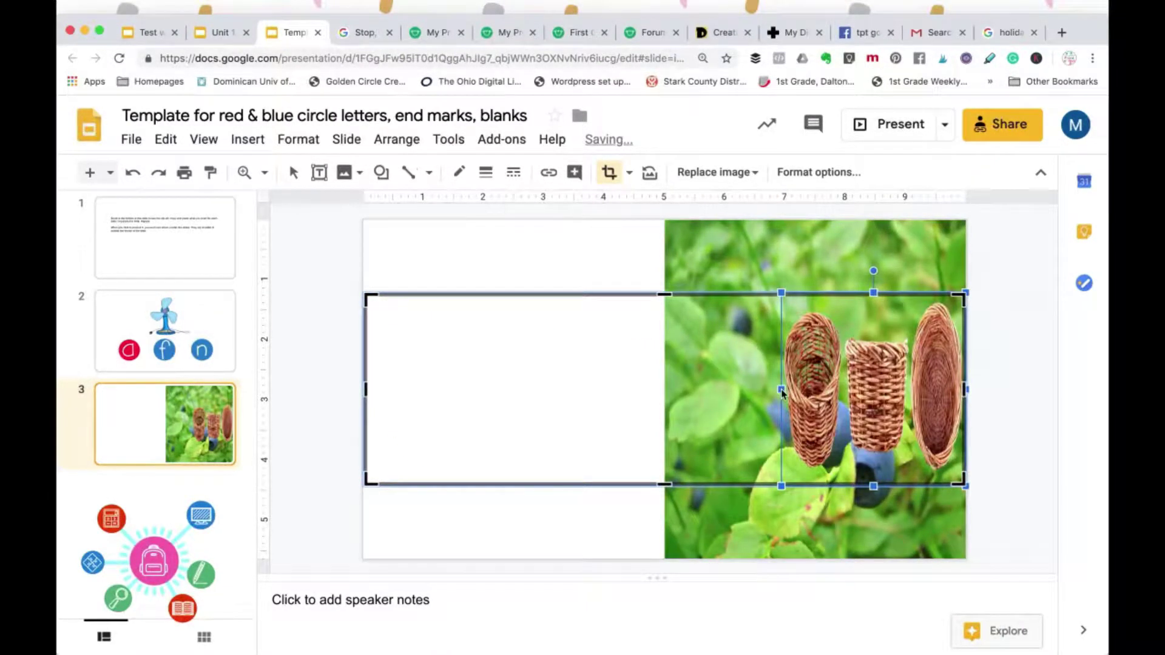
pyautogui.hotkey('ctrl', 'z')
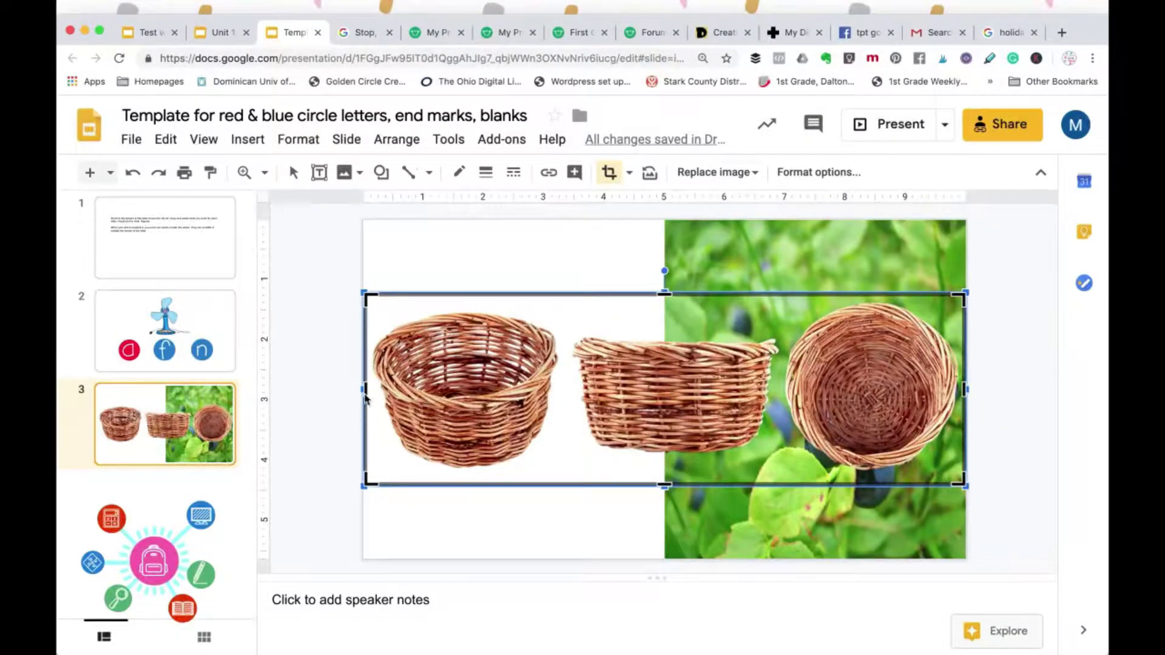
pyautogui.moveTo(365, 394); pyautogui.dragTo(512, 403)
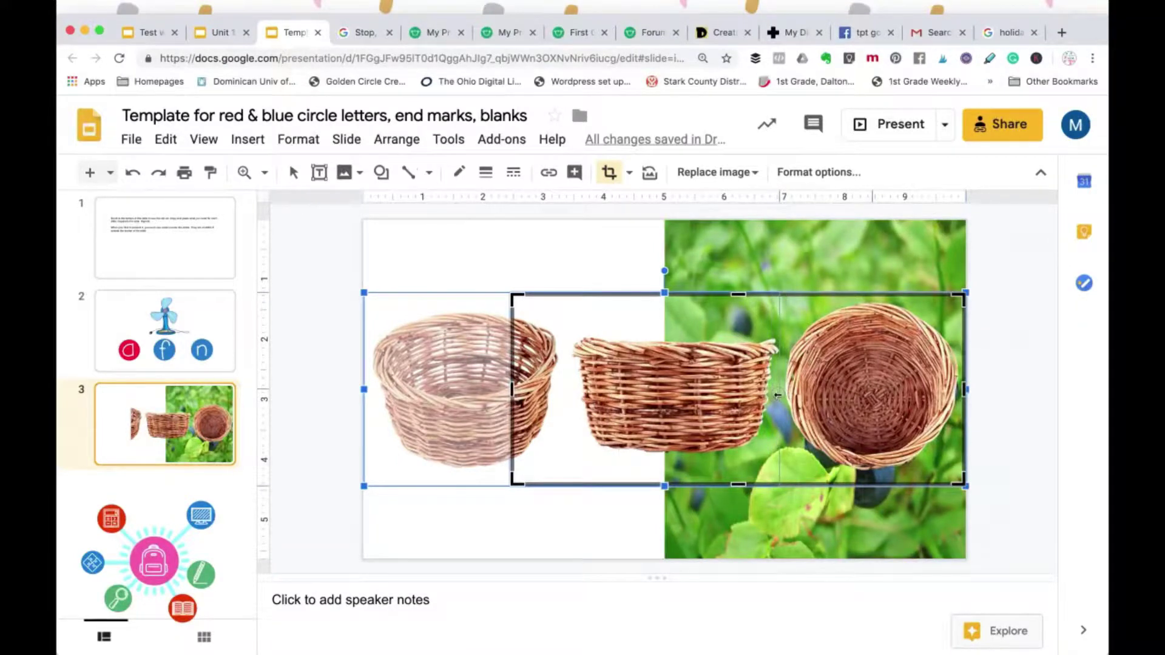
pyautogui.moveTo(776, 394); pyautogui.dragTo(780, 394)
pyautogui.press('Return')
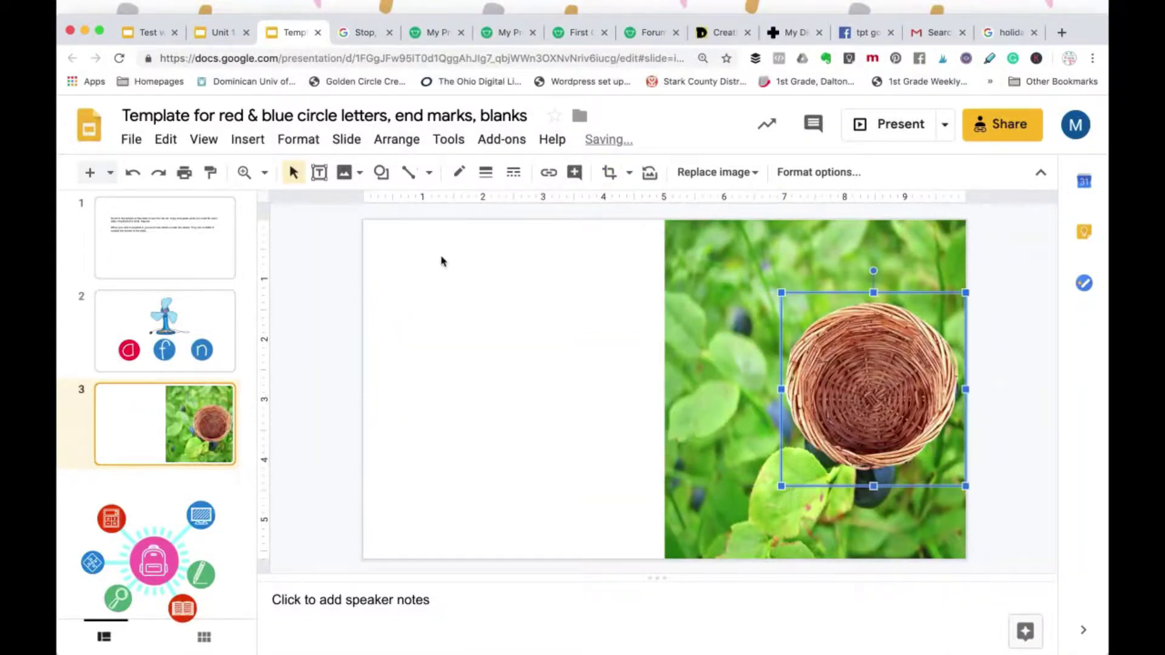
# Enlarge the round basket and fit it into the slide's left half beside the blueberries
pyautogui.moveTo(878, 388); pyautogui.dragTo(479, 428)
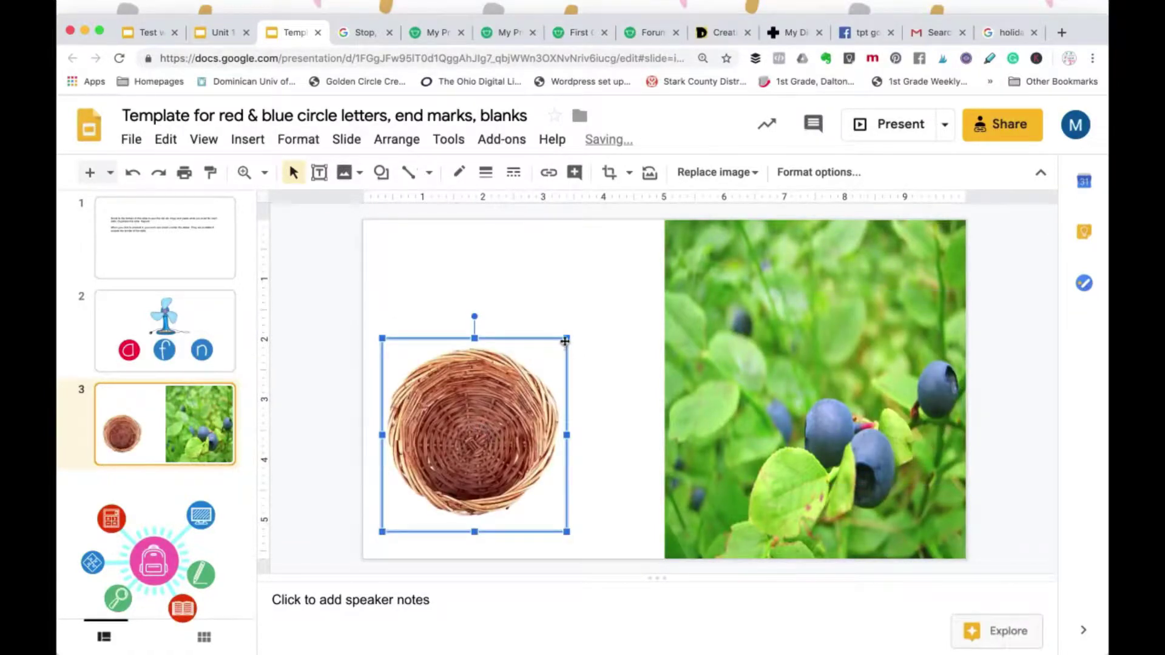
pyautogui.moveTo(565, 341); pyautogui.dragTo(649, 246)
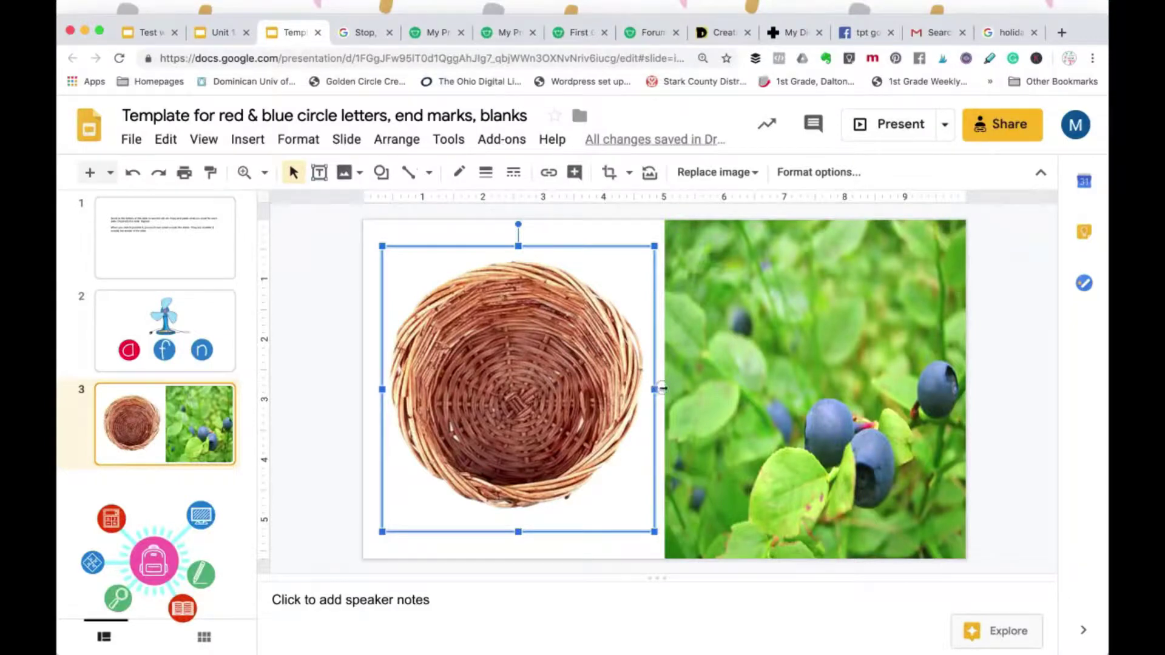
pyautogui.moveTo(654, 388); pyautogui.dragTo(690, 390)
pyautogui.moveTo(607, 391); pyautogui.dragTo(578, 395)
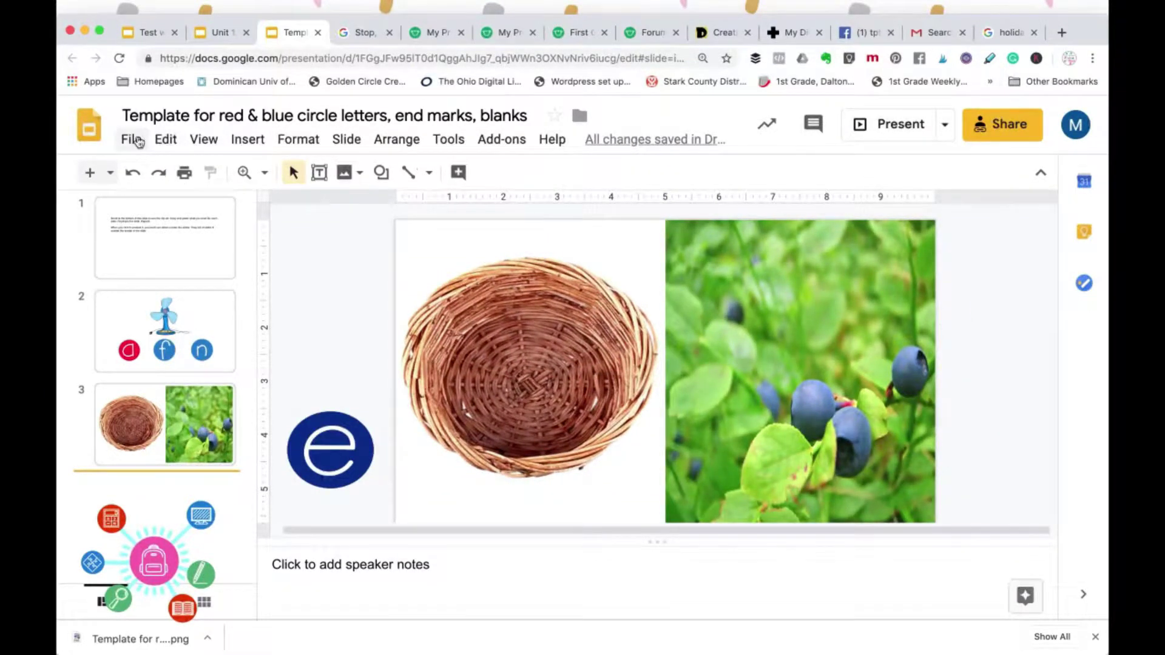
# Create a new blank presentation and delete its title and subtitle placeholders
pyautogui.click(133, 140)
pyautogui.moveTo(164, 217)
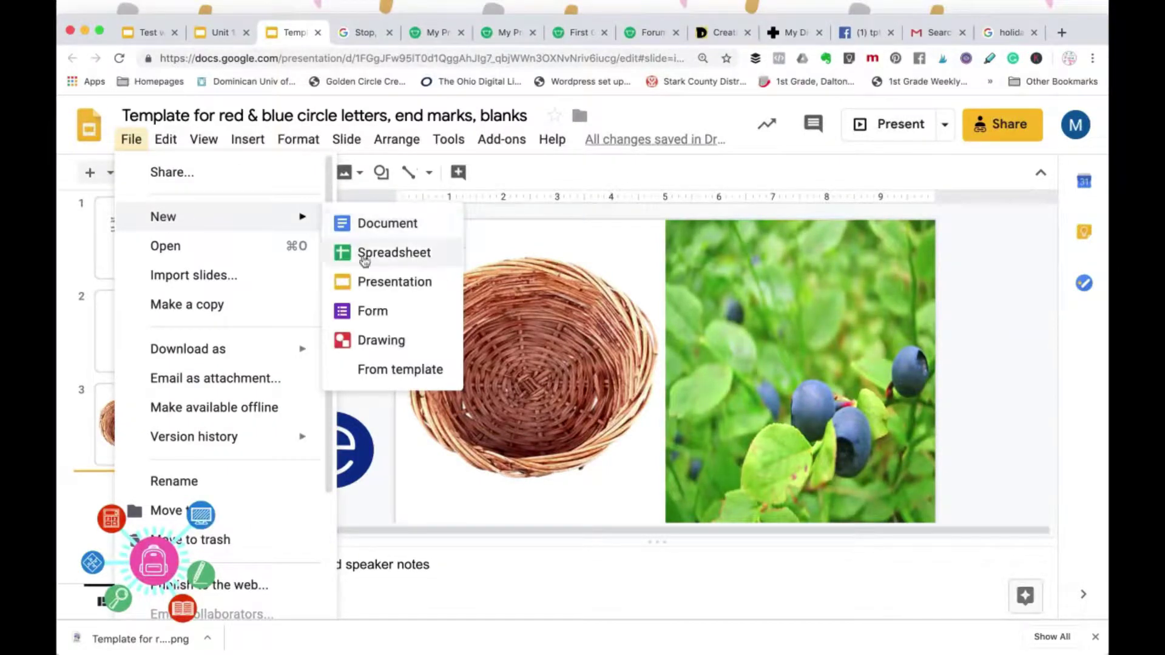
pyautogui.click(368, 282)
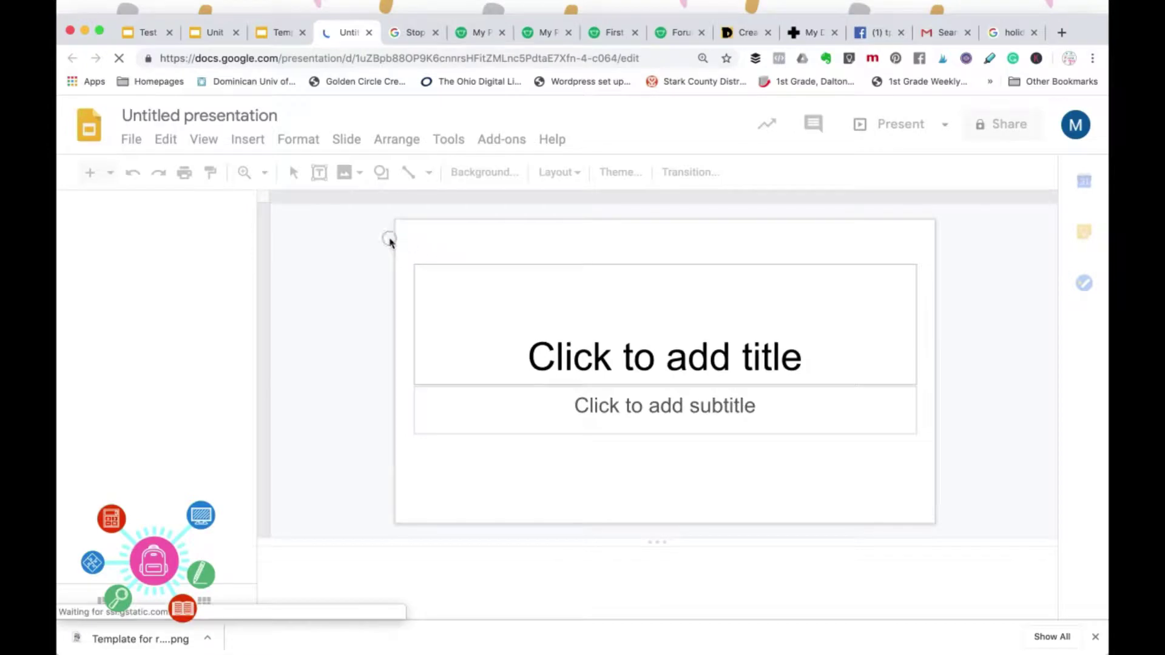
pyautogui.moveTo(389, 240); pyautogui.dragTo(1004, 501)
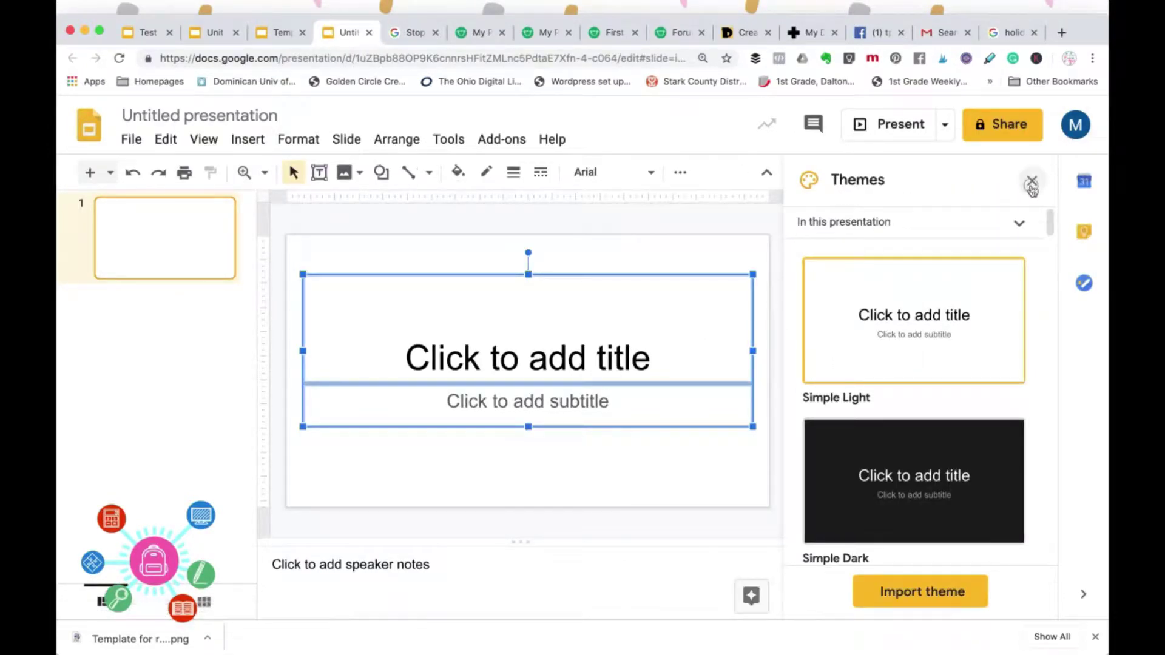
pyautogui.click(1032, 184)
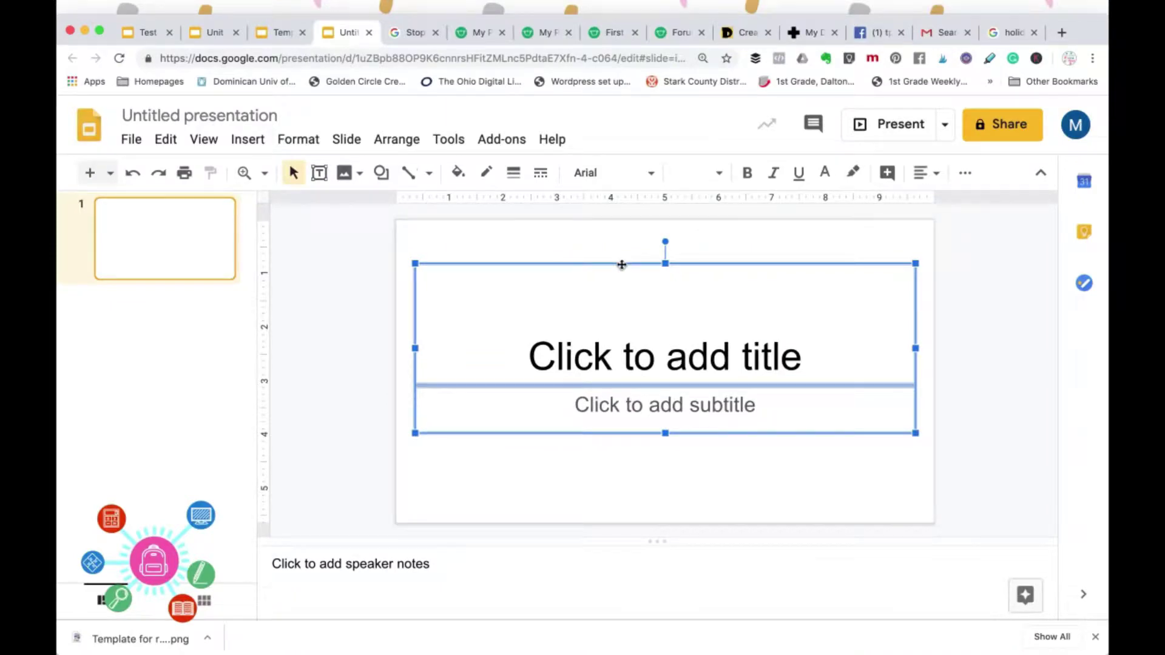
pyautogui.press('Delete')
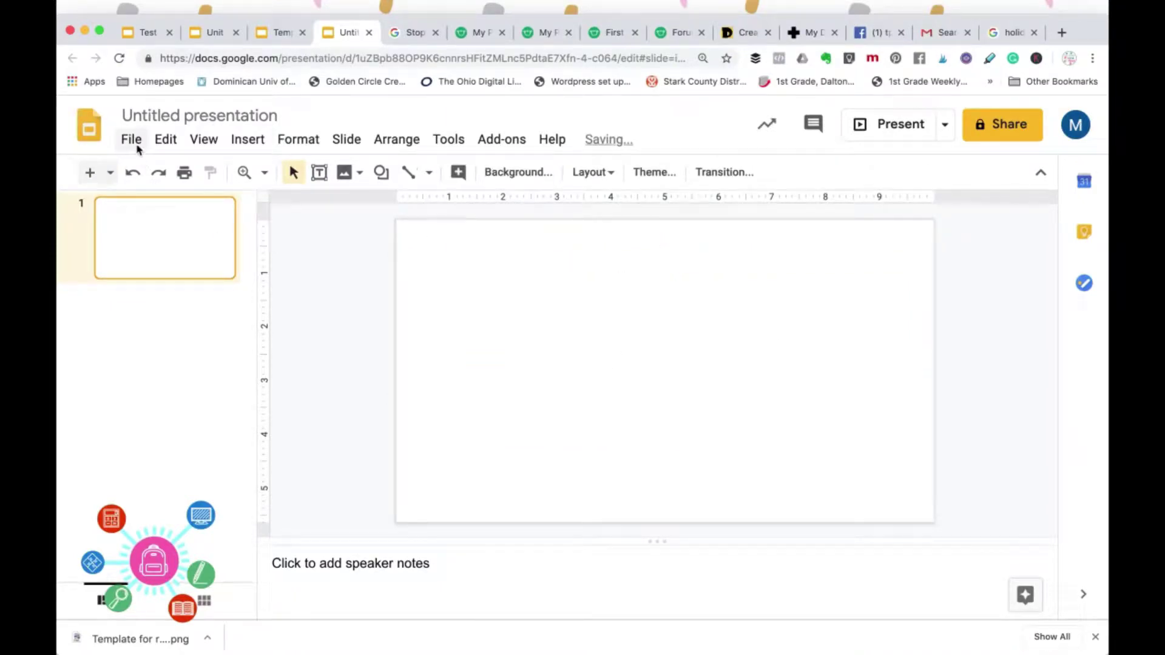
# Rename the presentation 'L blends' and choose an image for the slide background
pyautogui.click(167, 113)
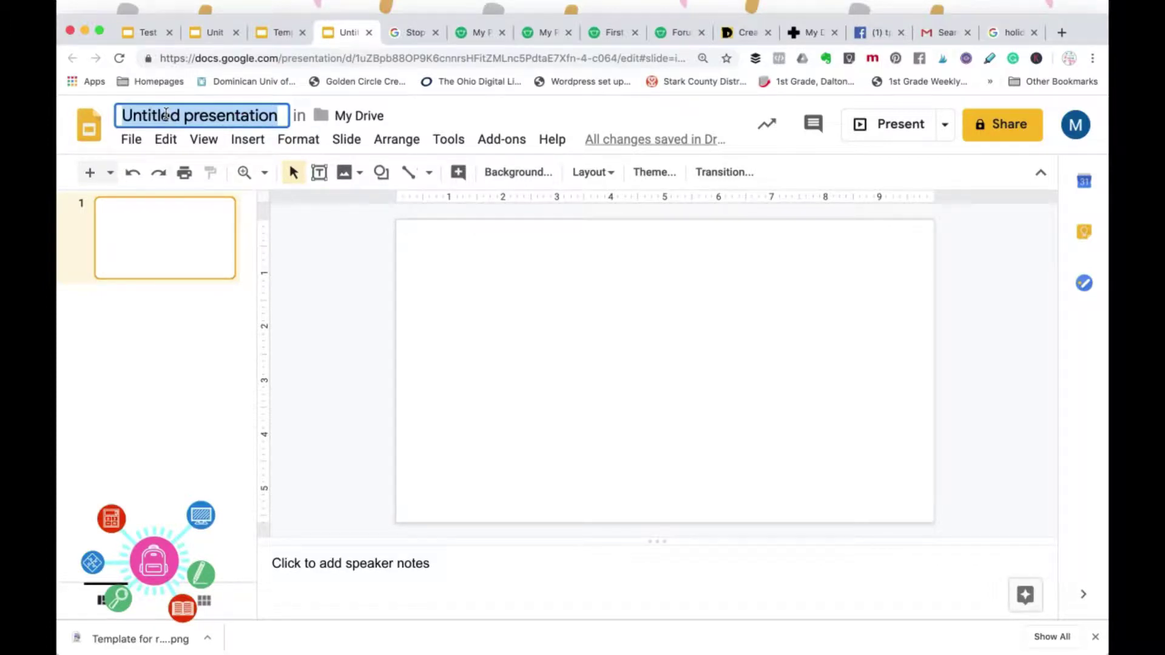
pyautogui.write('L blends')
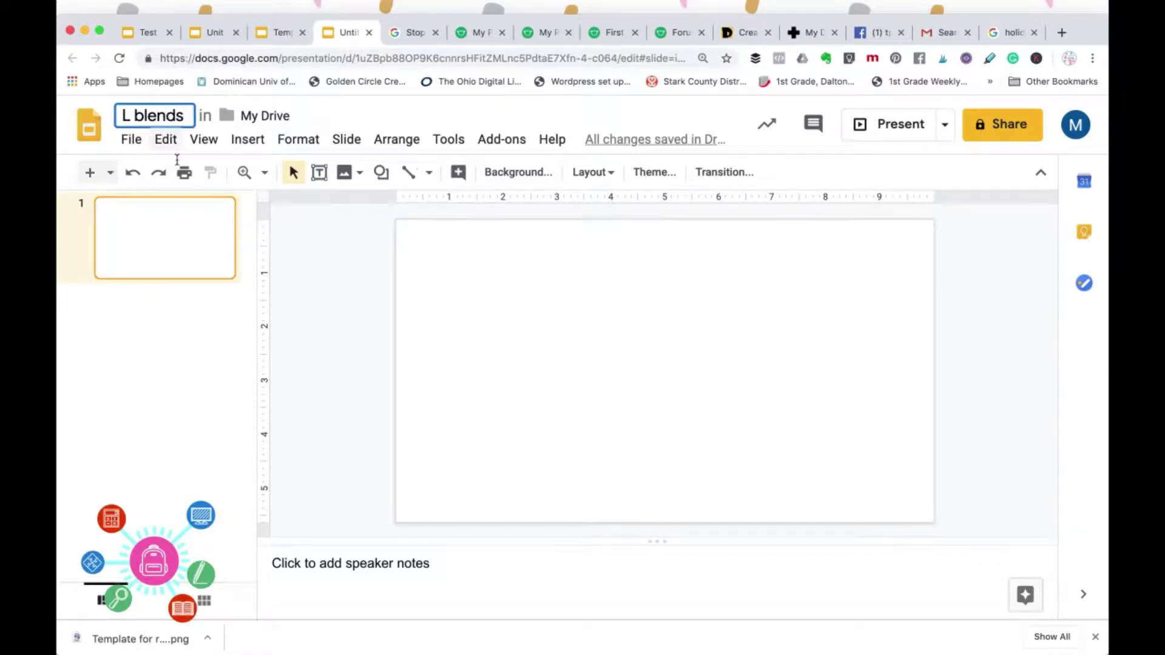
pyautogui.click(350, 304)
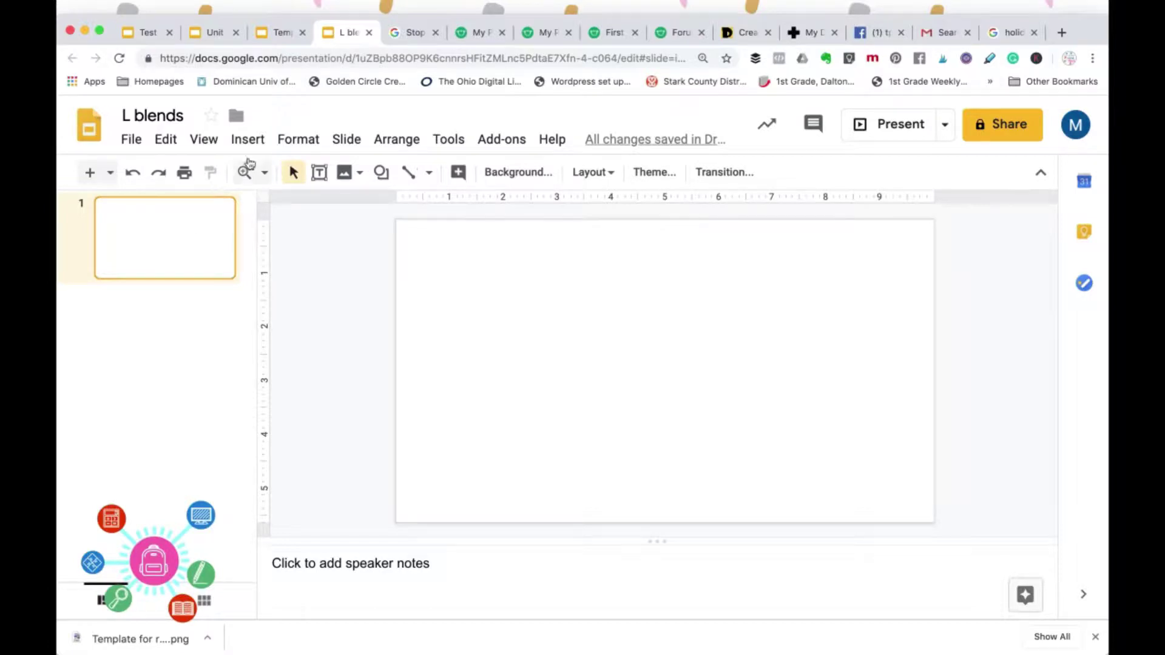
pyautogui.click(519, 172)
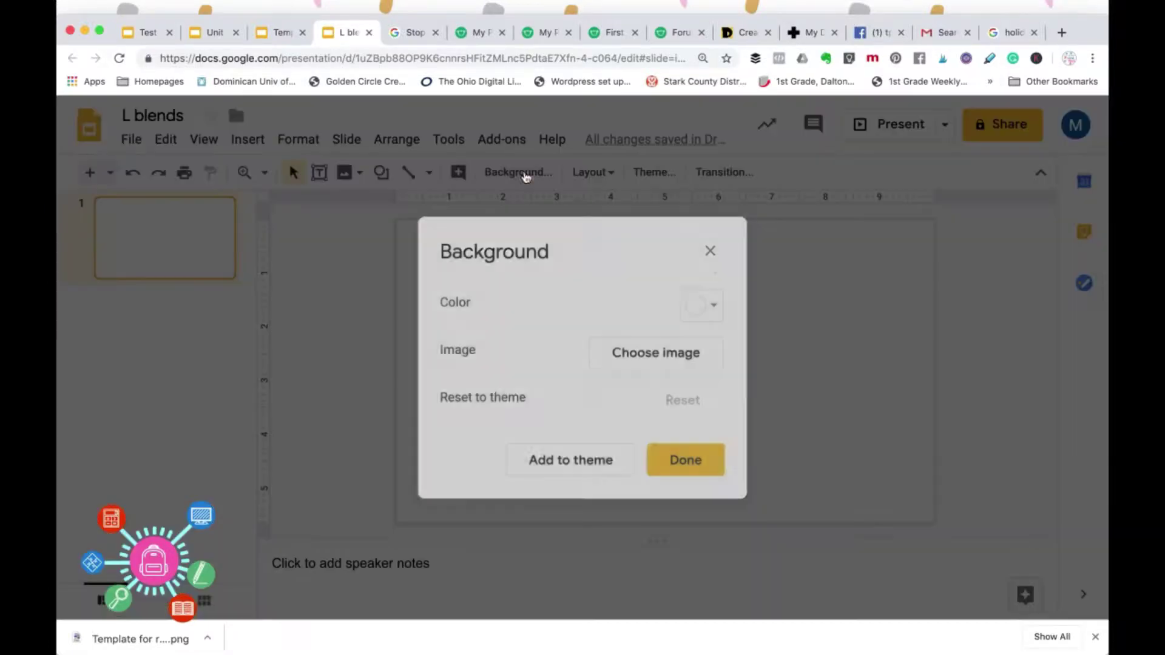
pyautogui.click(662, 355)
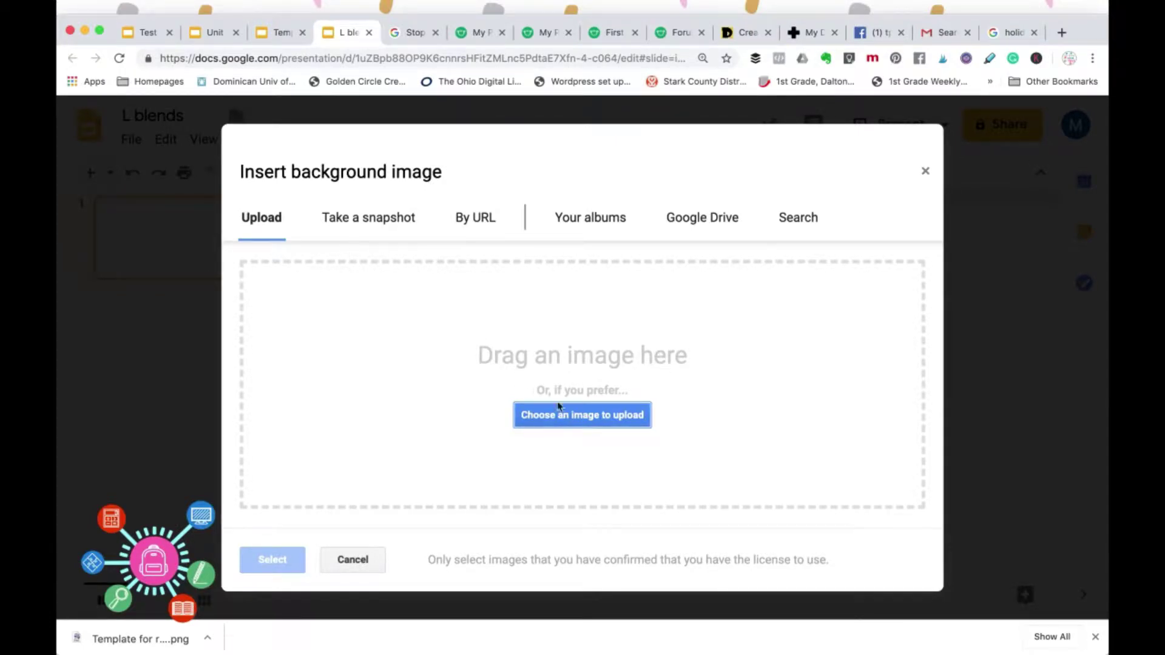
# Upload the downloaded basket-and-blueberry template PNG from Downloads as the background
pyautogui.click(583, 415)
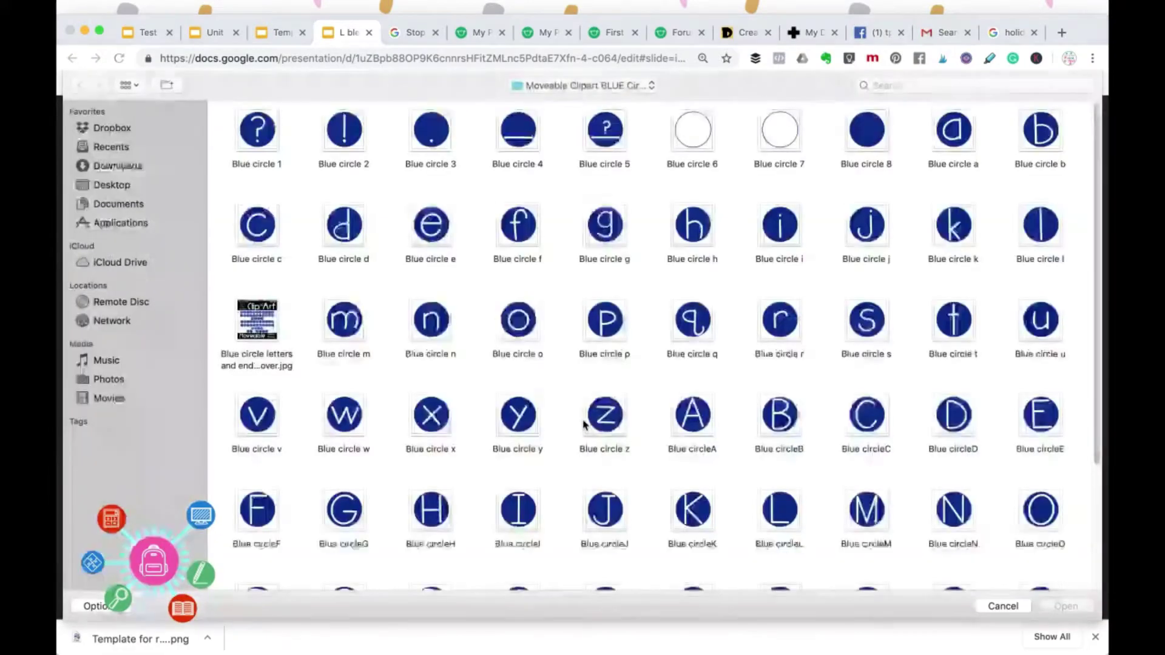
pyautogui.click(111, 147)
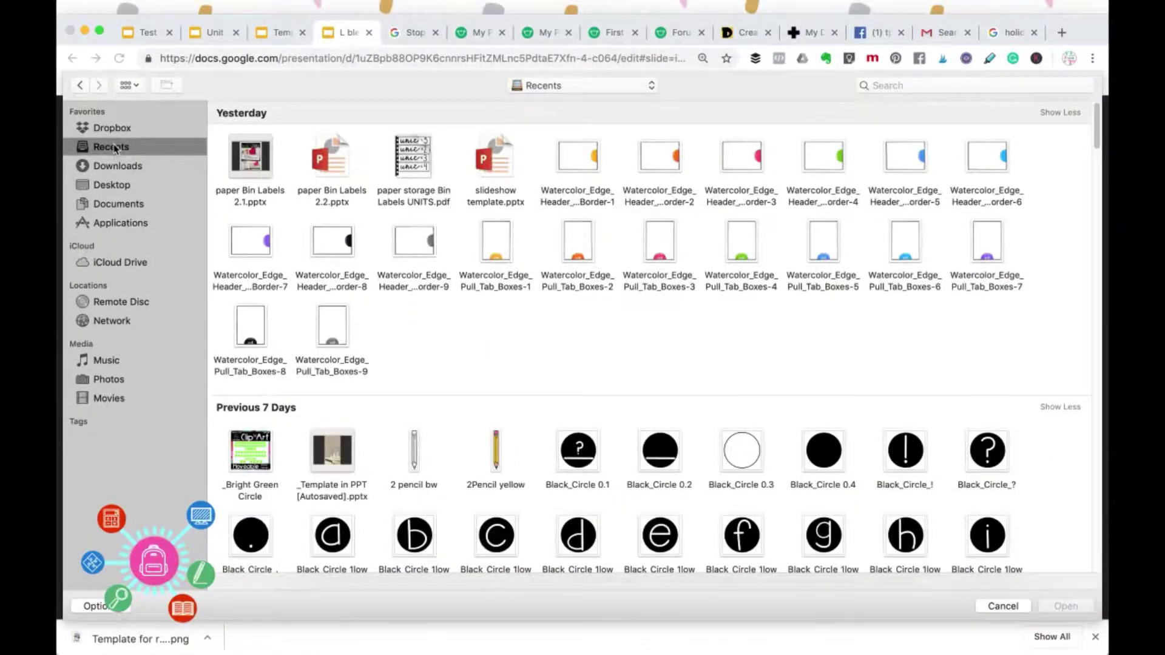
pyautogui.click(117, 167)
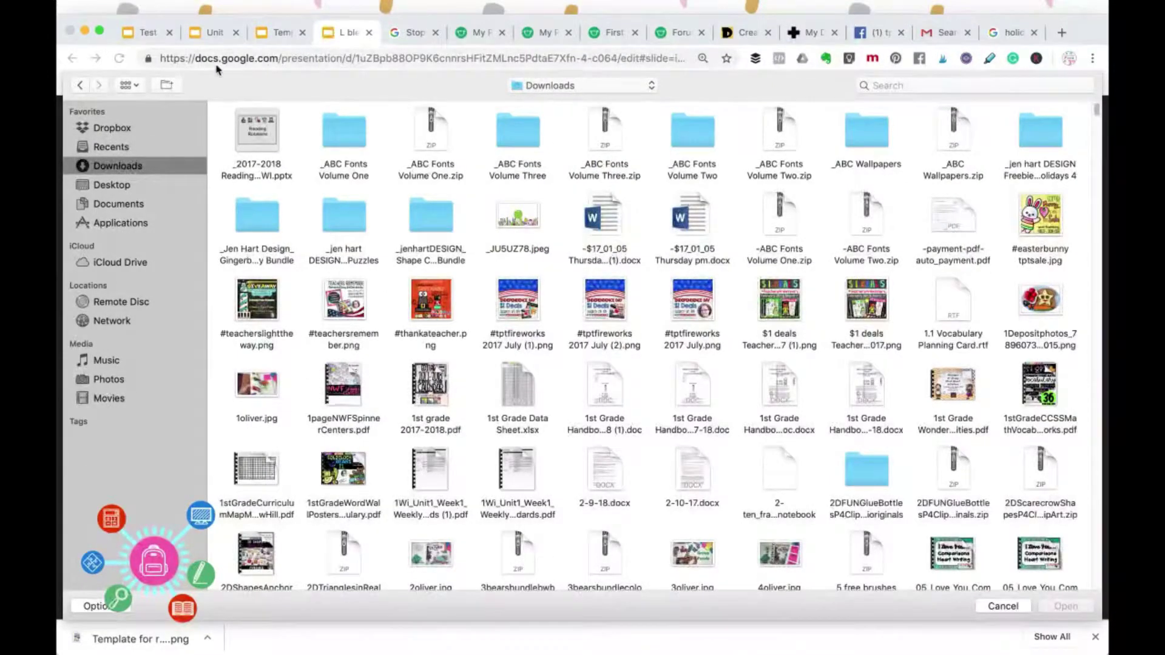
pyautogui.click(137, 86)
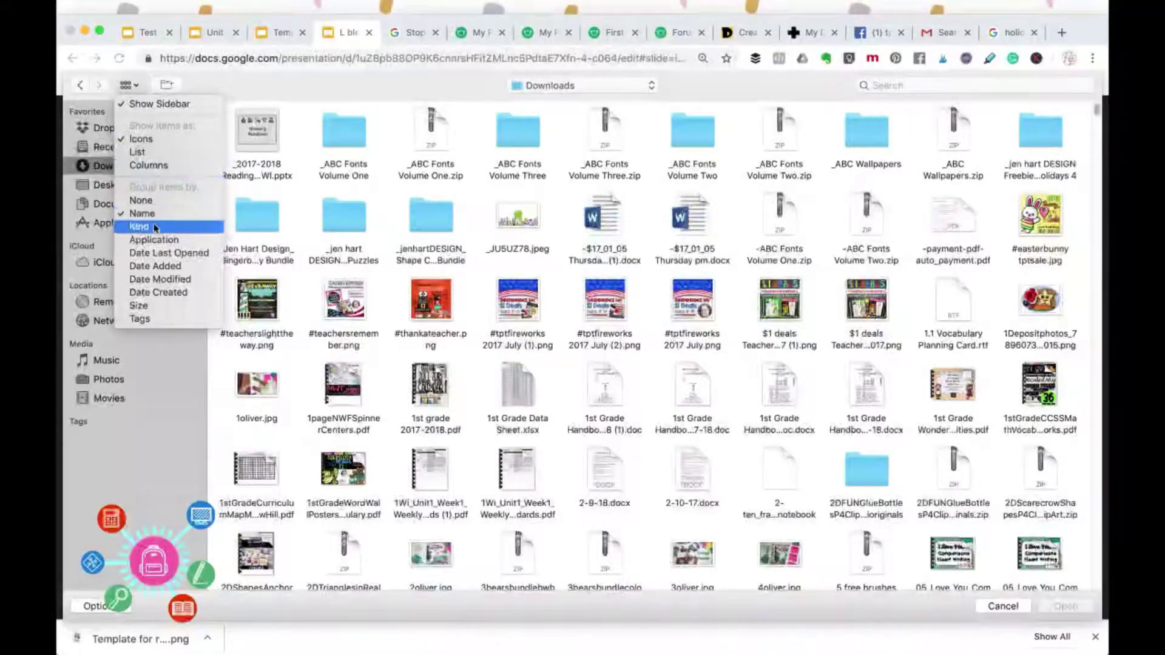
pyautogui.click(163, 266)
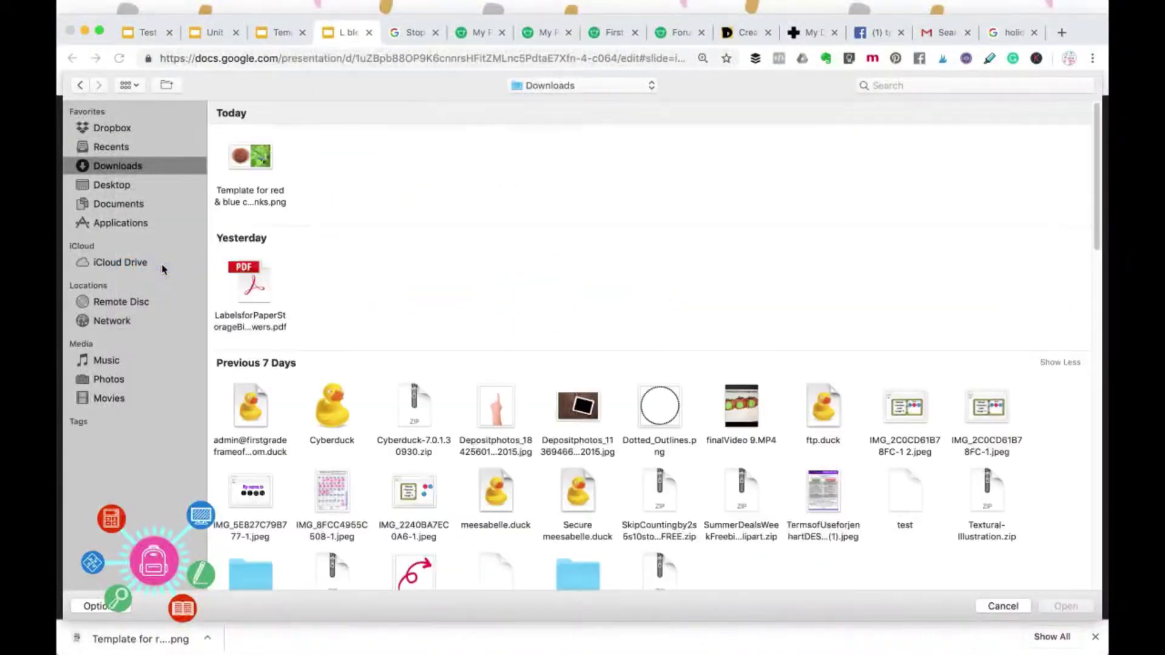
pyautogui.click(255, 161)
pyautogui.doubleClick(254, 160)
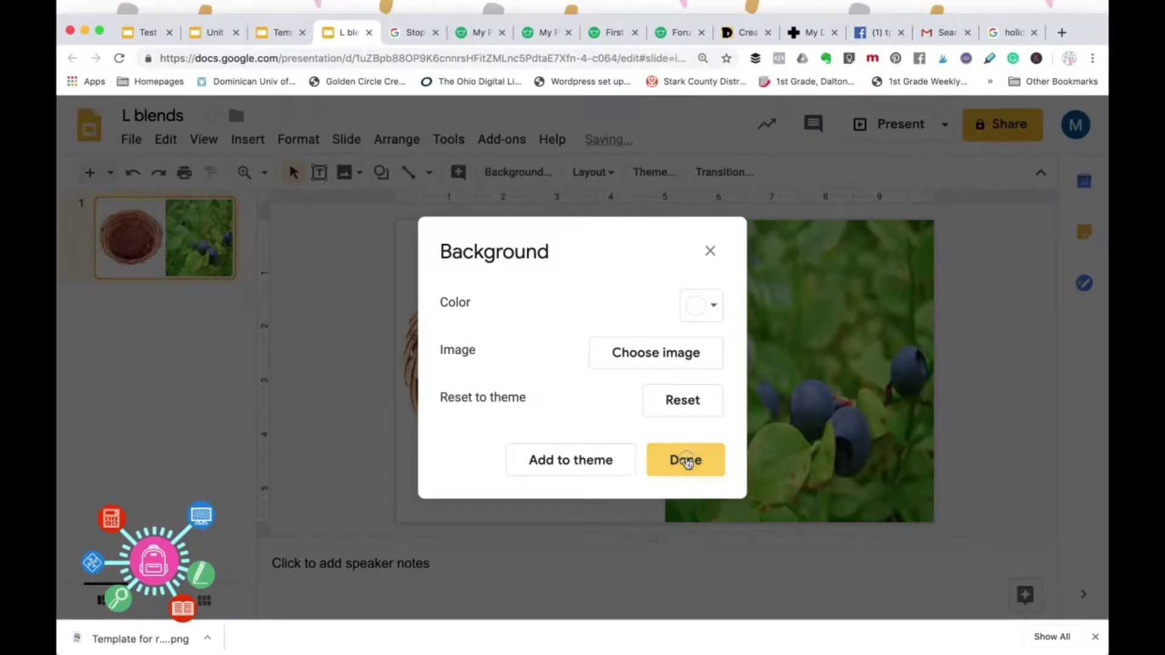
# Confirm the background and browse to the Blue circle clipart folder for an image upload
pyautogui.click(681, 464)
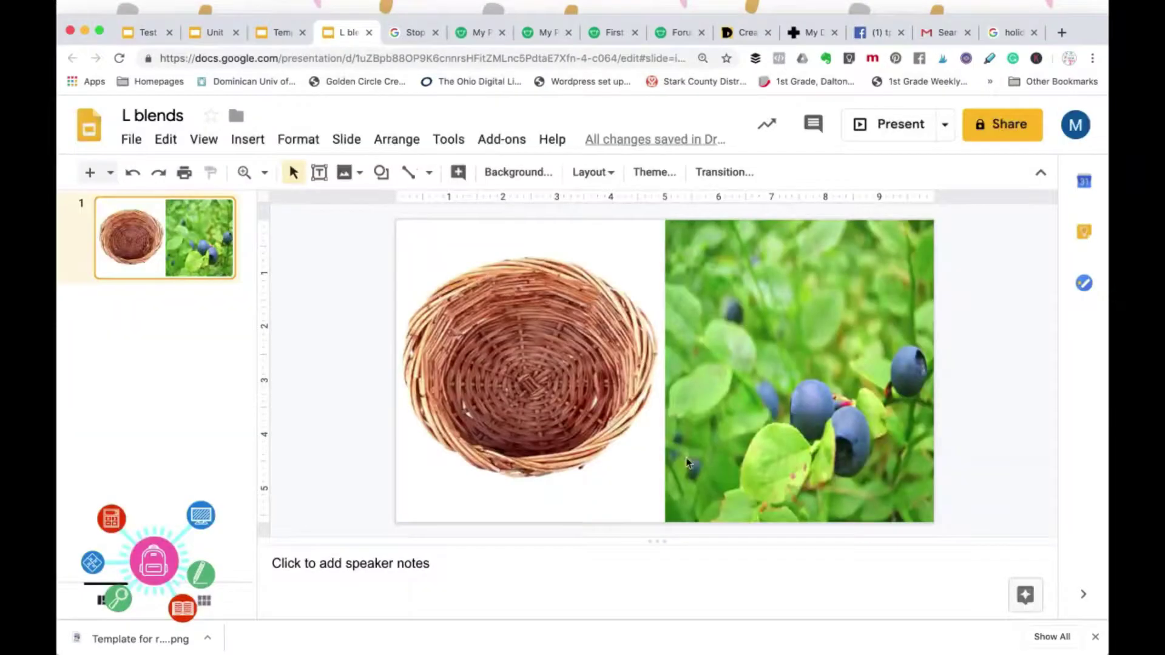
pyautogui.click(132, 140)
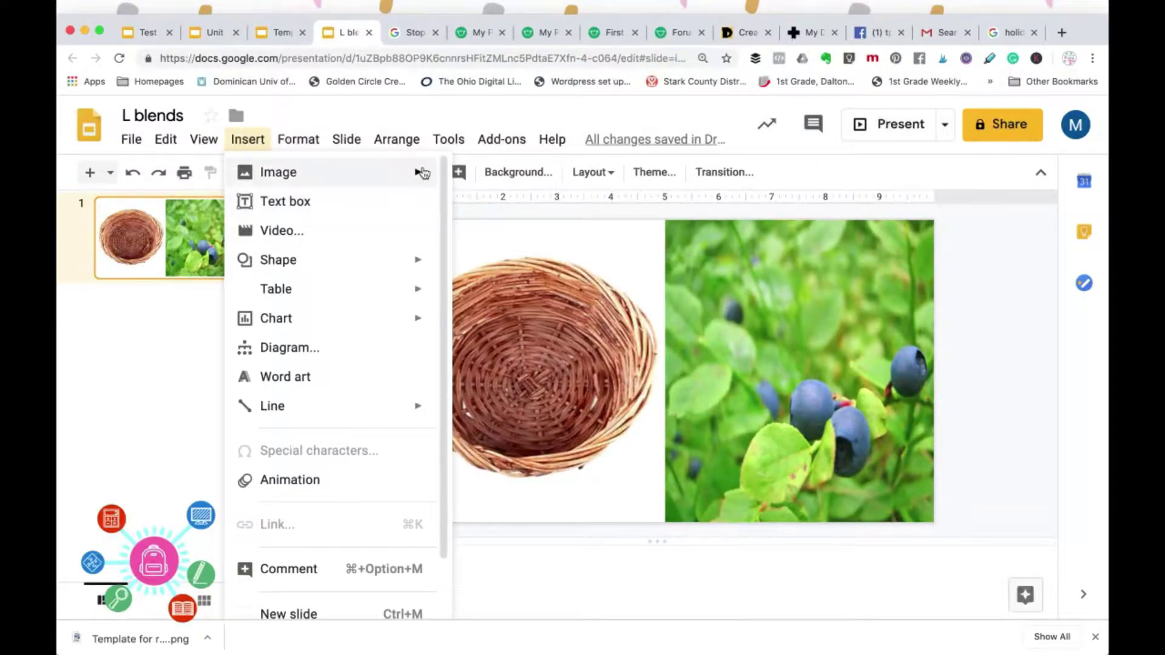
pyautogui.moveTo(278, 172)
pyautogui.click(515, 179)
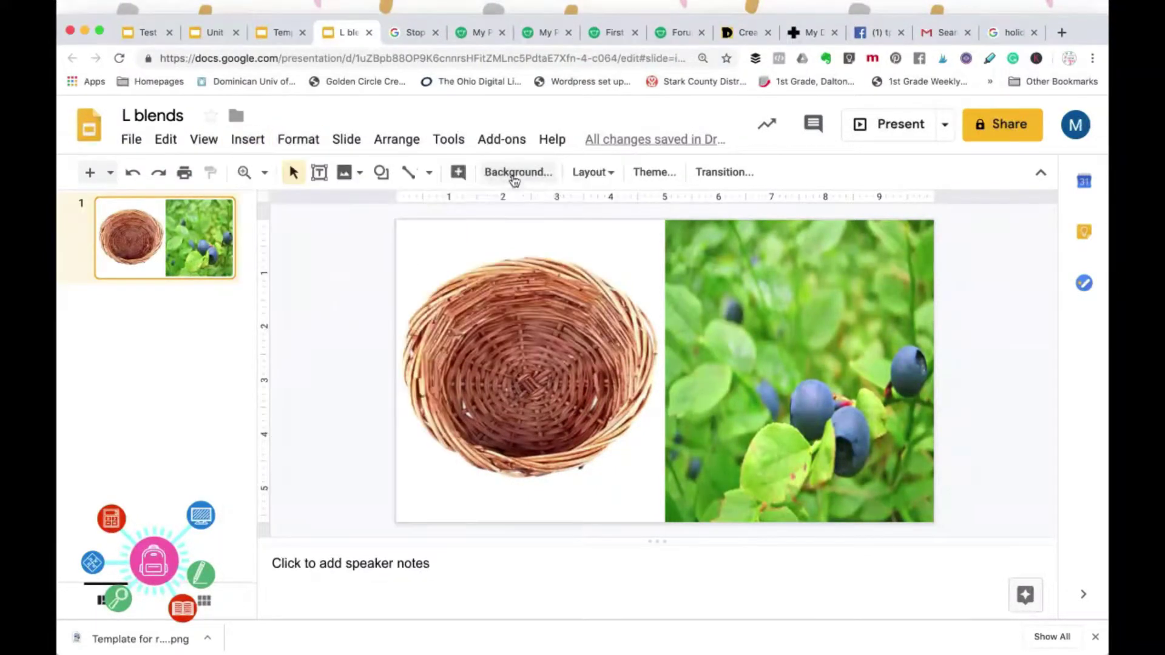
pyautogui.click(606, 84)
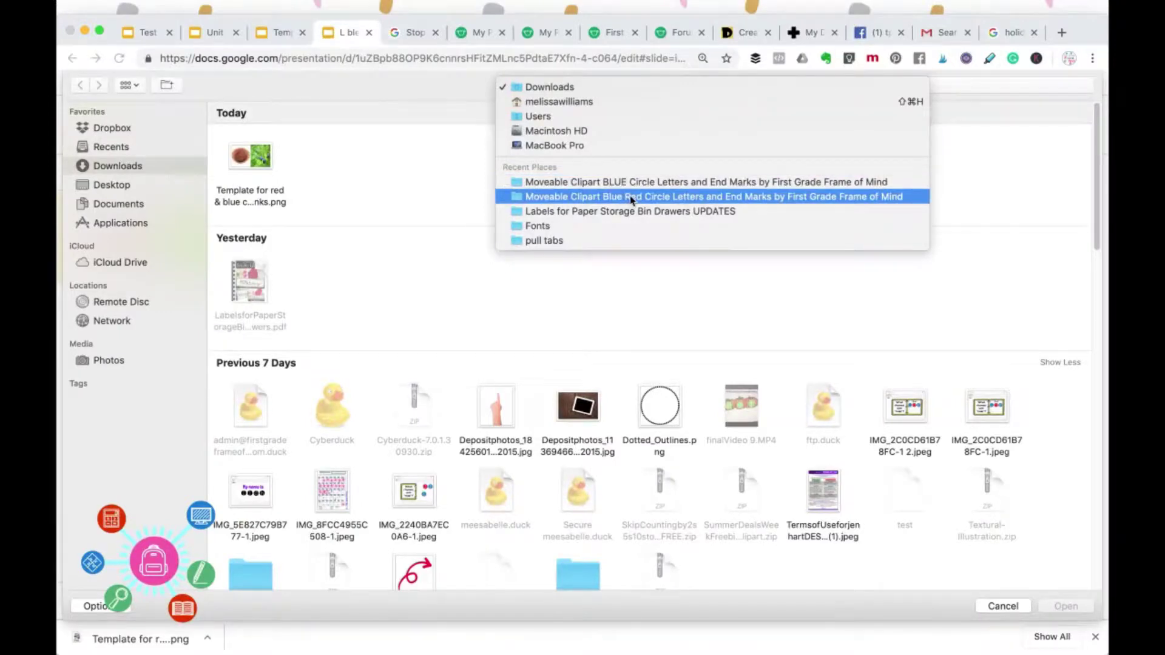
pyautogui.click(671, 181)
# Select the c, l, i and p letter circles (dropping f) and insert them onto the slide
pyautogui.click(254, 257)
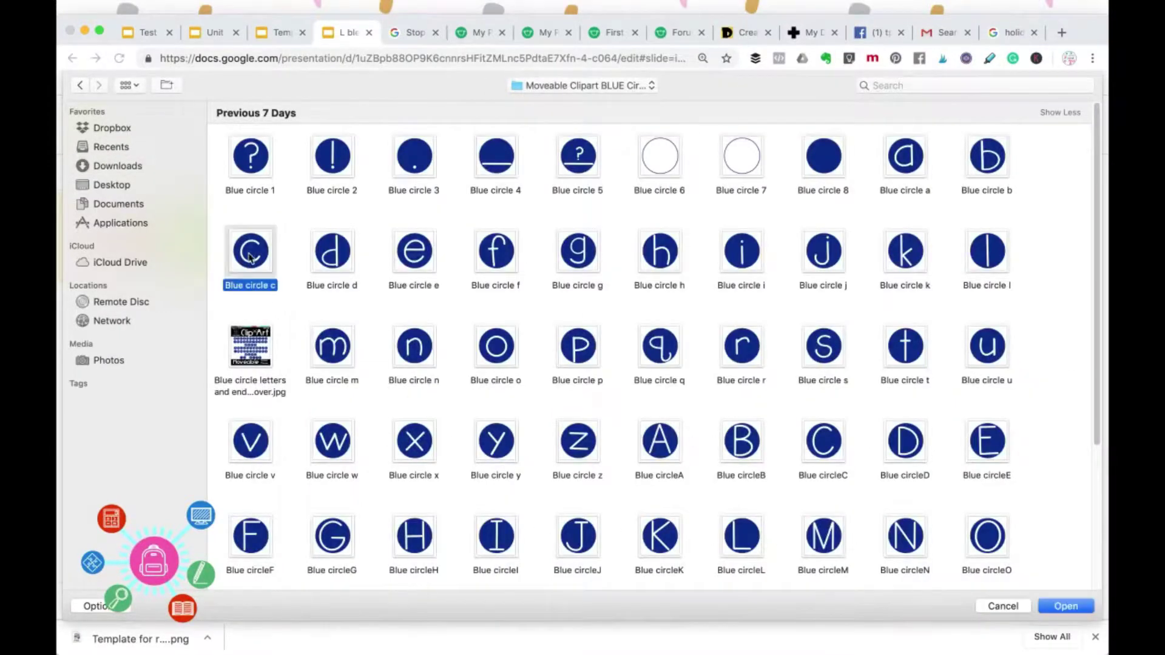
pyautogui.keyDown('super'); pyautogui.click(991, 257); pyautogui.keyUp('super')
pyautogui.keyDown('super'); pyautogui.click(744, 255); pyautogui.keyUp('super')
pyautogui.keyDown('super'); pyautogui.click(578, 351); pyautogui.keyUp('super')
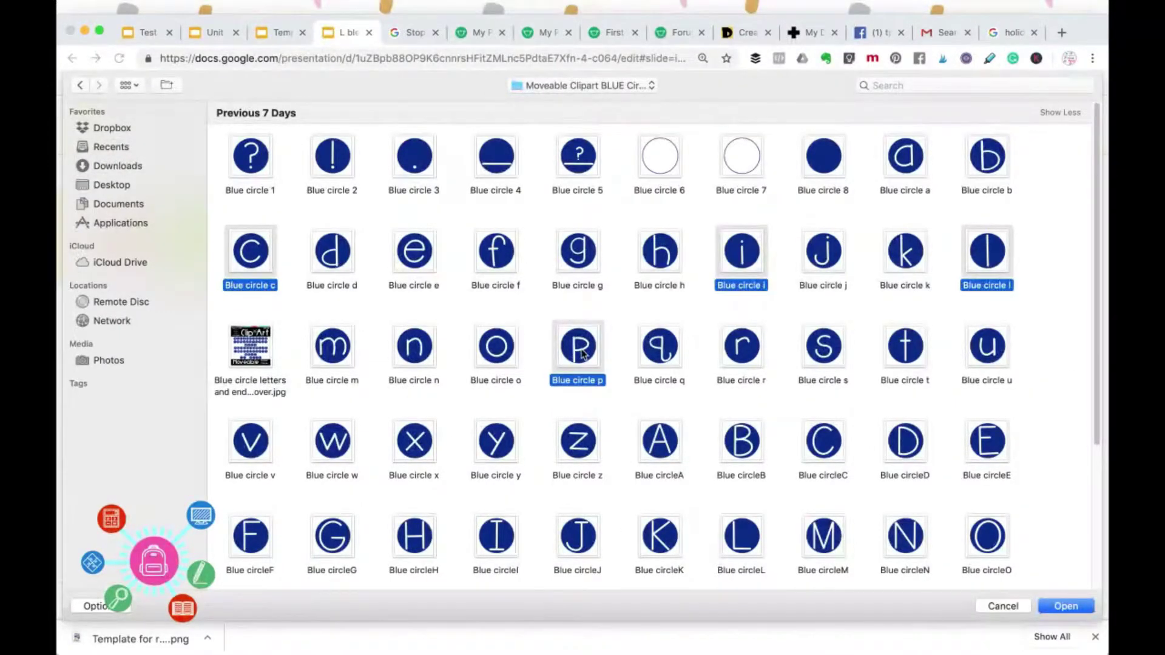
pyautogui.keyDown('super'); pyautogui.click(522, 279); pyautogui.keyUp('super')
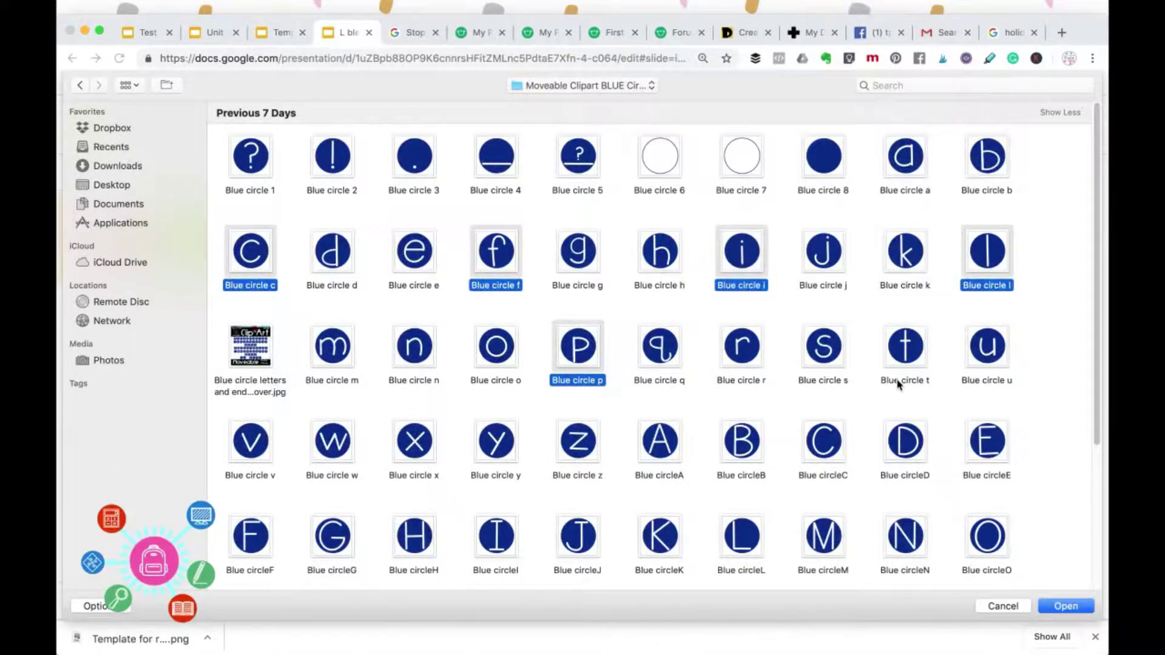
pyautogui.keyDown('super'); pyautogui.click(497, 255); pyautogui.keyUp('super')
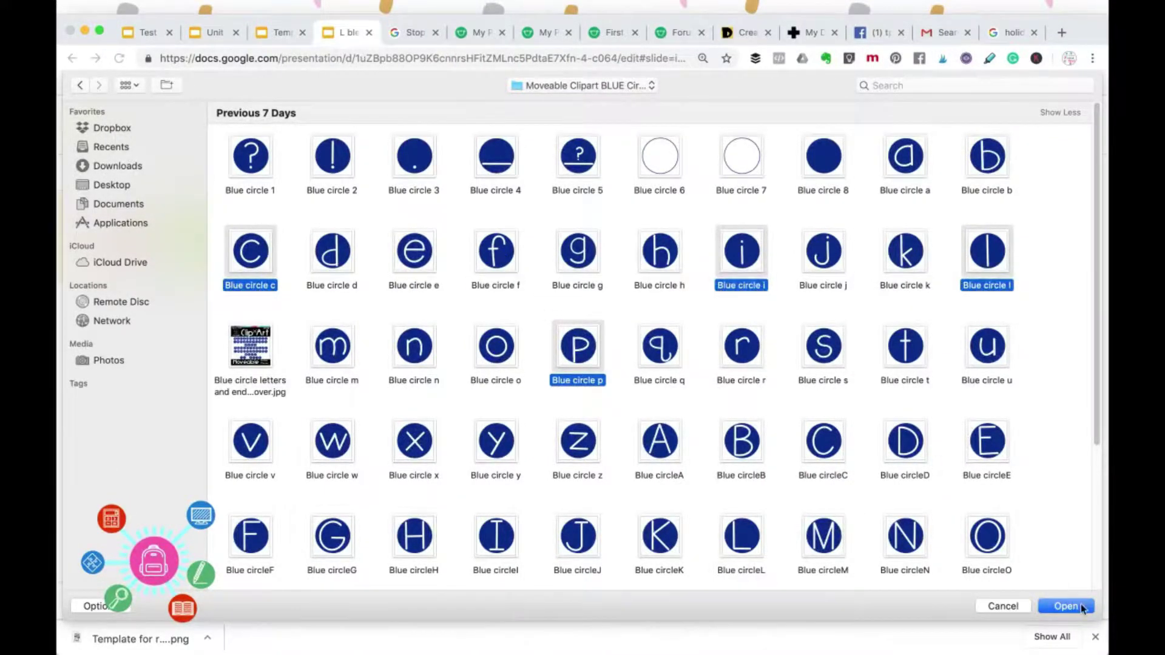
pyautogui.click(1067, 606)
# Shrink the inserted circles and set p, l and i in a row on the basket
pyautogui.moveTo(925, 221); pyautogui.dragTo(672, 378)
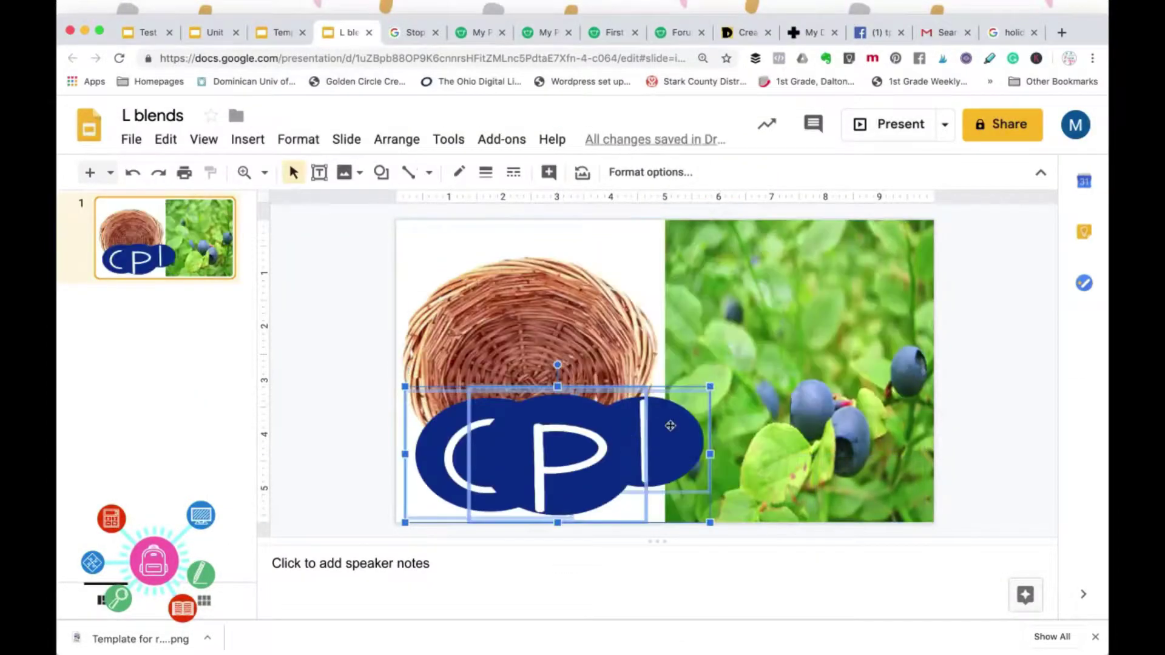
pyautogui.press('Escape')
pyautogui.click(499, 456)
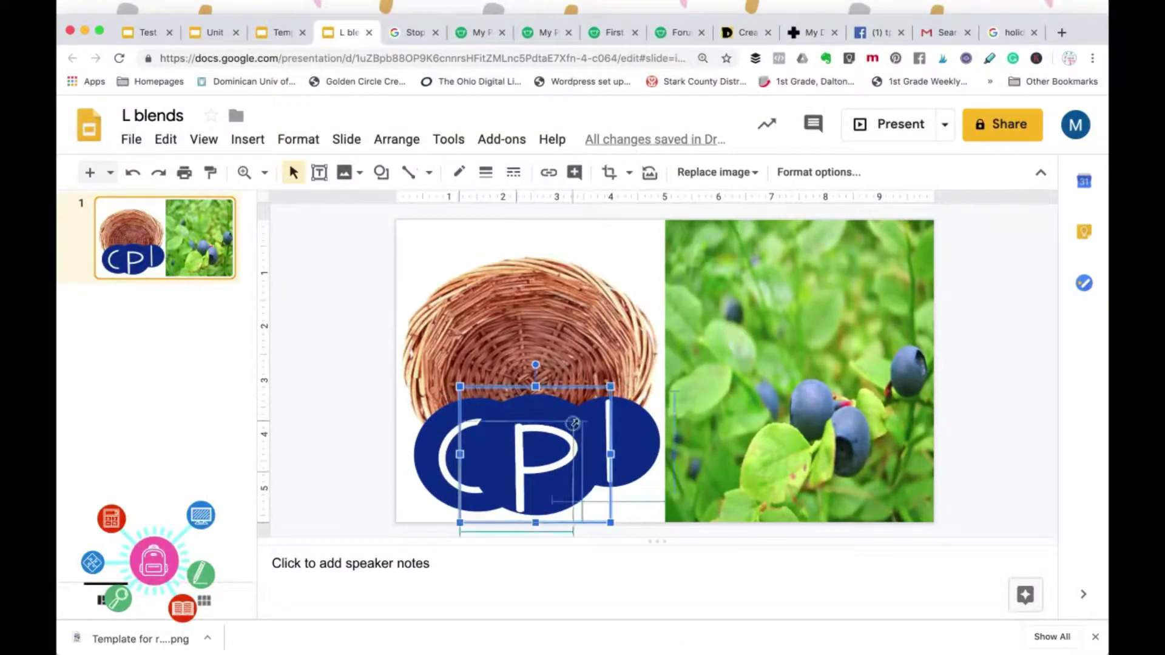
pyautogui.moveTo(500, 456)
pyautogui.mouseDown()
pyautogui.moveTo(640, 307)
pyautogui.moveTo(601, 332)
pyautogui.moveTo(619, 355)
pyautogui.mouseUp()
pyautogui.moveTo(630, 437)
pyautogui.mouseDown()
pyautogui.moveTo(509, 334)
pyautogui.moveTo(494, 344)
pyautogui.mouseUp()
pyautogui.click(601, 412)
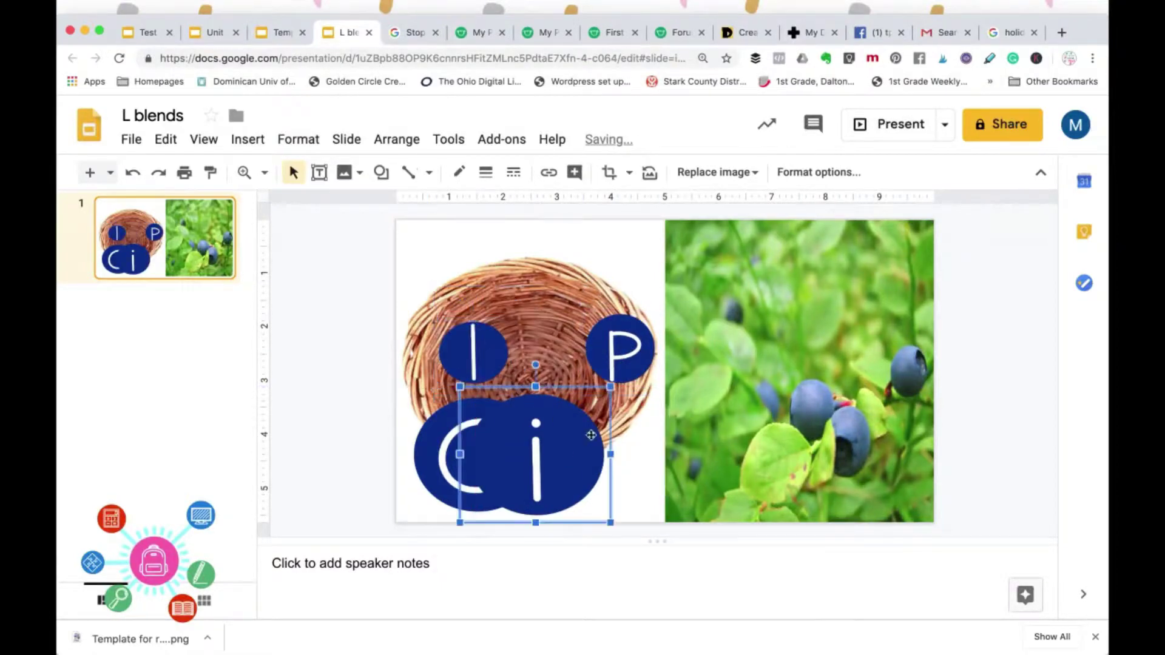
pyautogui.moveTo(543, 441); pyautogui.dragTo(551, 339)
# Shrink the c and i circles and move c up into the letter row
pyautogui.click(467, 440)
pyautogui.moveTo(466, 439); pyautogui.dragTo(482, 448)
pyautogui.click(624, 350)
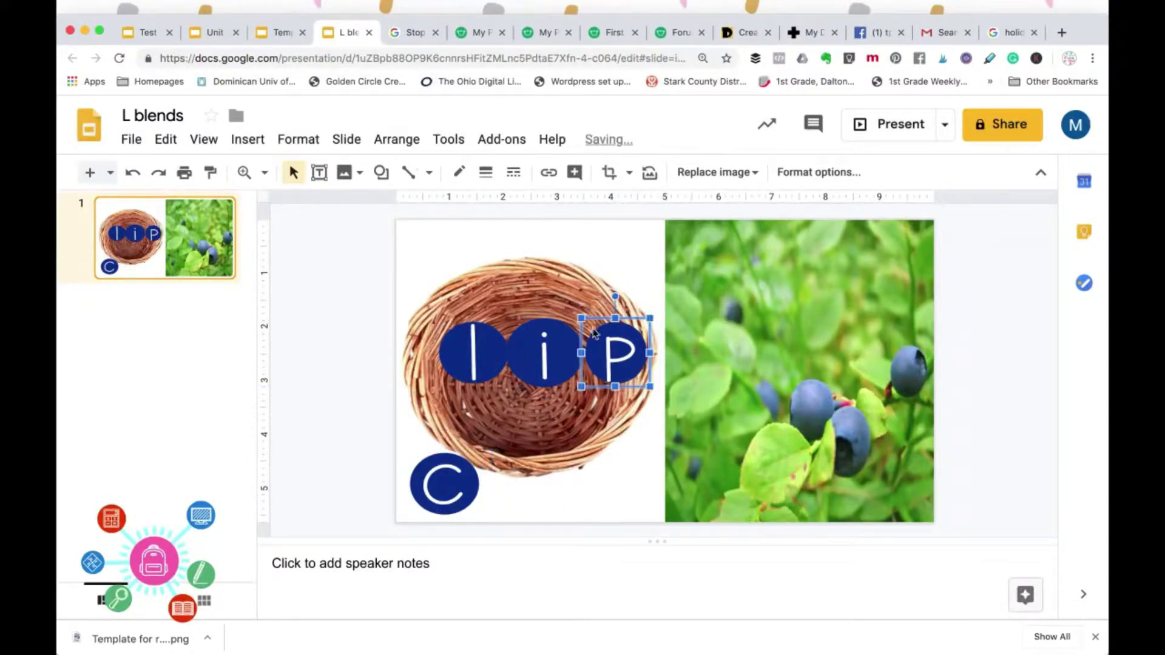
pyautogui.click(564, 345)
pyautogui.moveTo(588, 314); pyautogui.dragTo(577, 323)
pyautogui.moveTo(508, 381)
pyautogui.mouseDown()
pyautogui.moveTo(532, 382)
pyautogui.moveTo(548, 353)
pyautogui.mouseUp()
pyautogui.click(498, 356)
pyautogui.click(473, 486)
pyautogui.moveTo(475, 514); pyautogui.dragTo(470, 393)
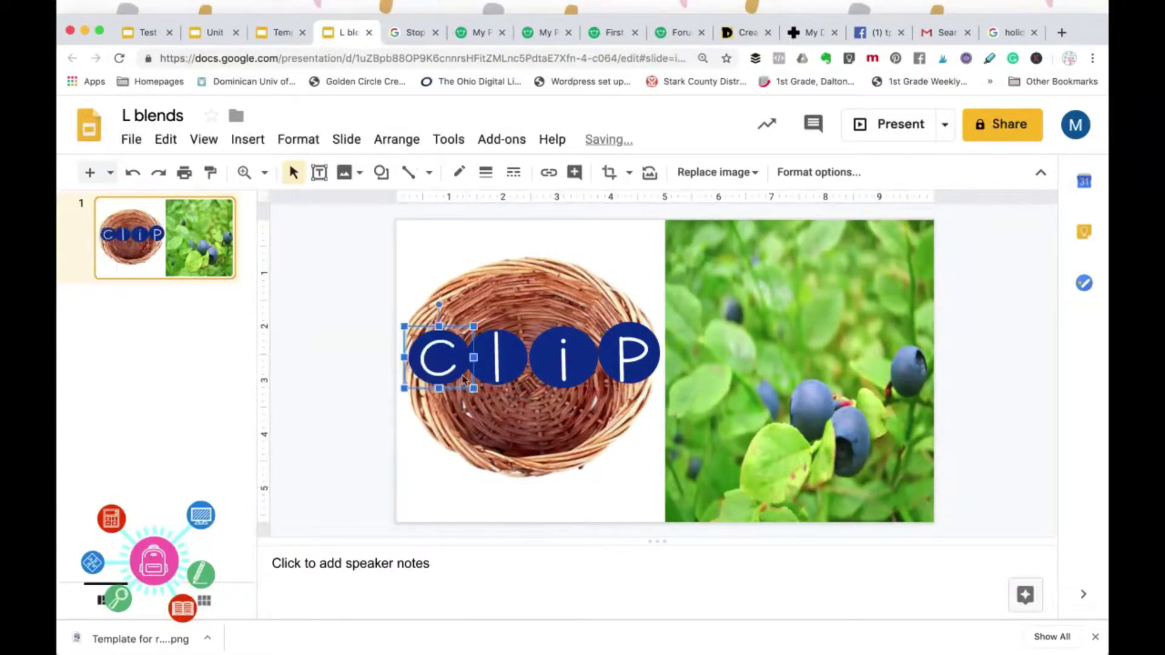
pyautogui.click(505, 365)
# Move l, i, p and c onto the blueberry photo, with c below l and i, p above
pyautogui.click(717, 246)
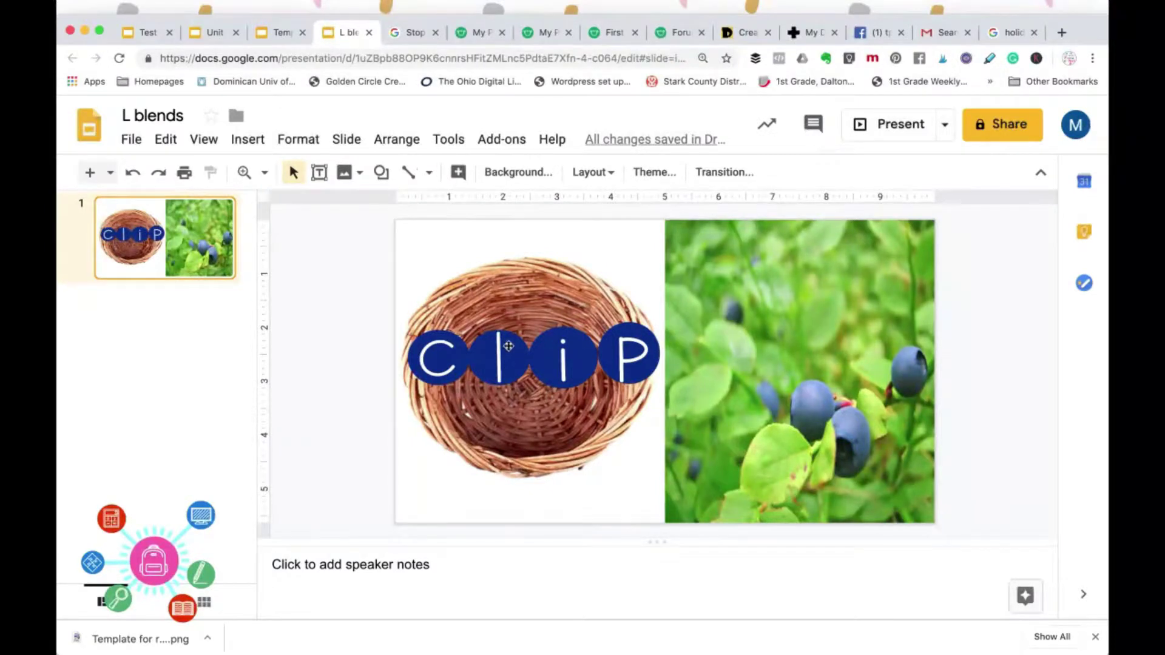
pyautogui.moveTo(503, 358); pyautogui.dragTo(744, 365)
pyautogui.moveTo(558, 366); pyautogui.dragTo(774, 305)
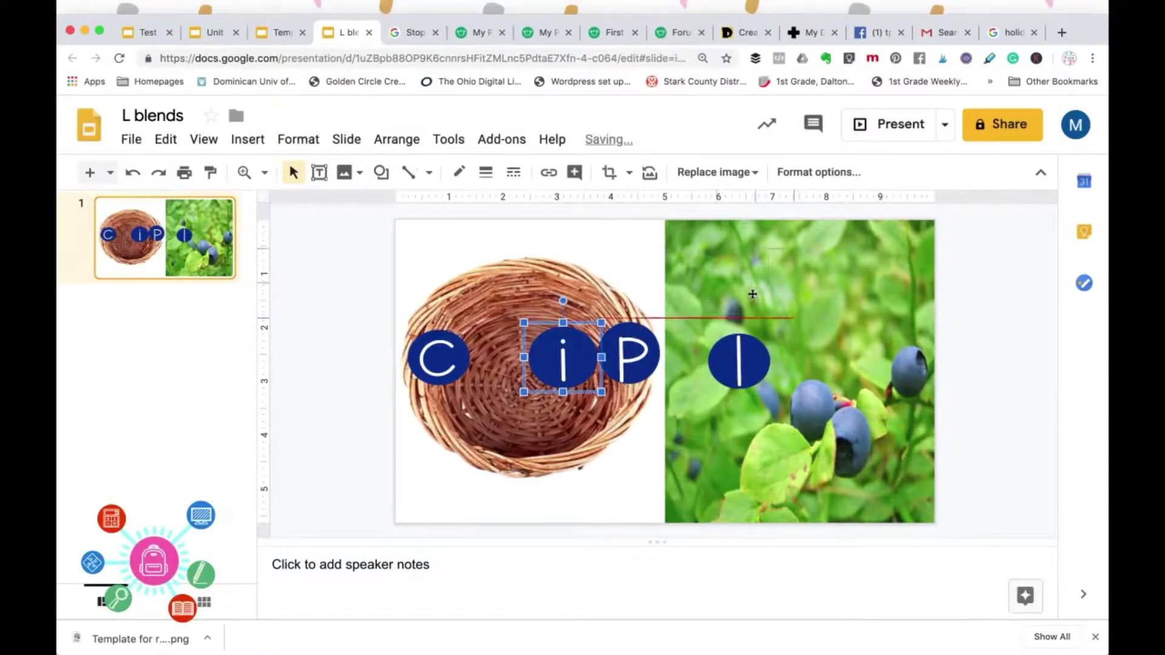
pyautogui.moveTo(643, 354)
pyautogui.mouseDown()
pyautogui.moveTo(865, 361)
pyautogui.moveTo(883, 325)
pyautogui.mouseUp()
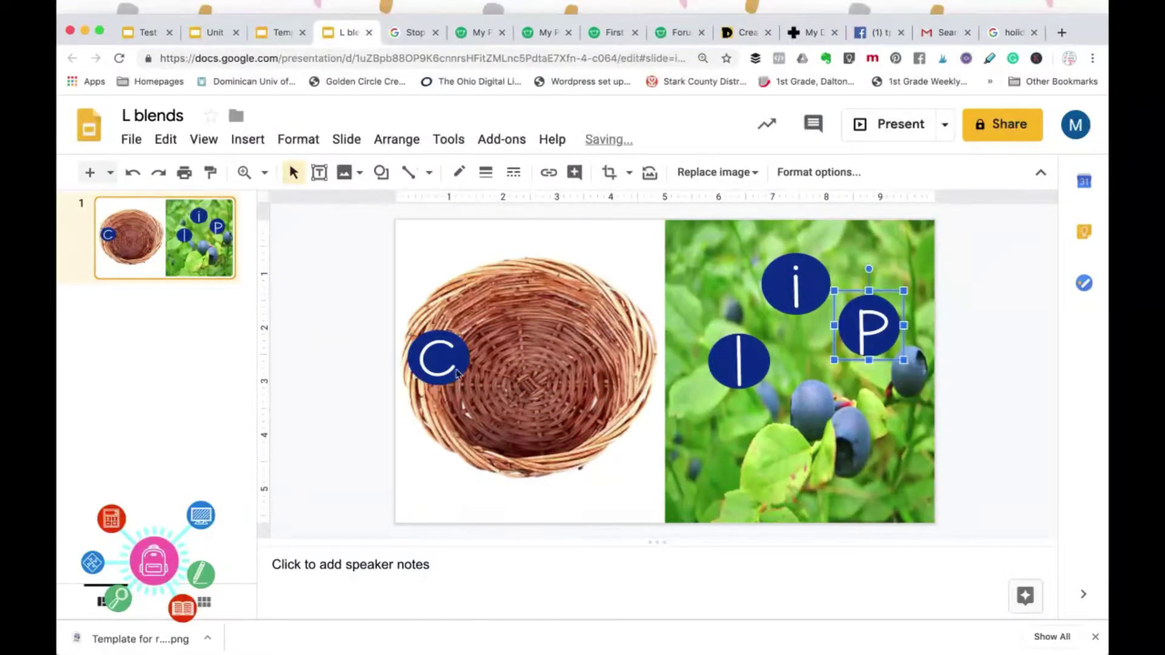
pyautogui.moveTo(453, 368); pyautogui.dragTo(757, 465)
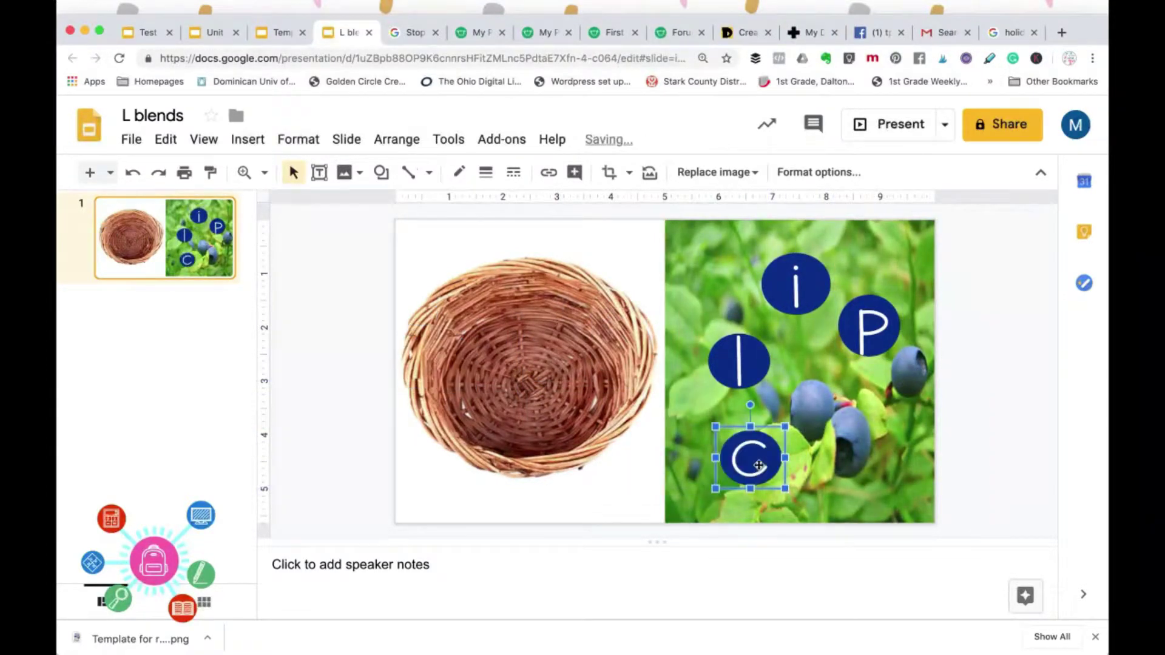
pyautogui.click(290, 393)
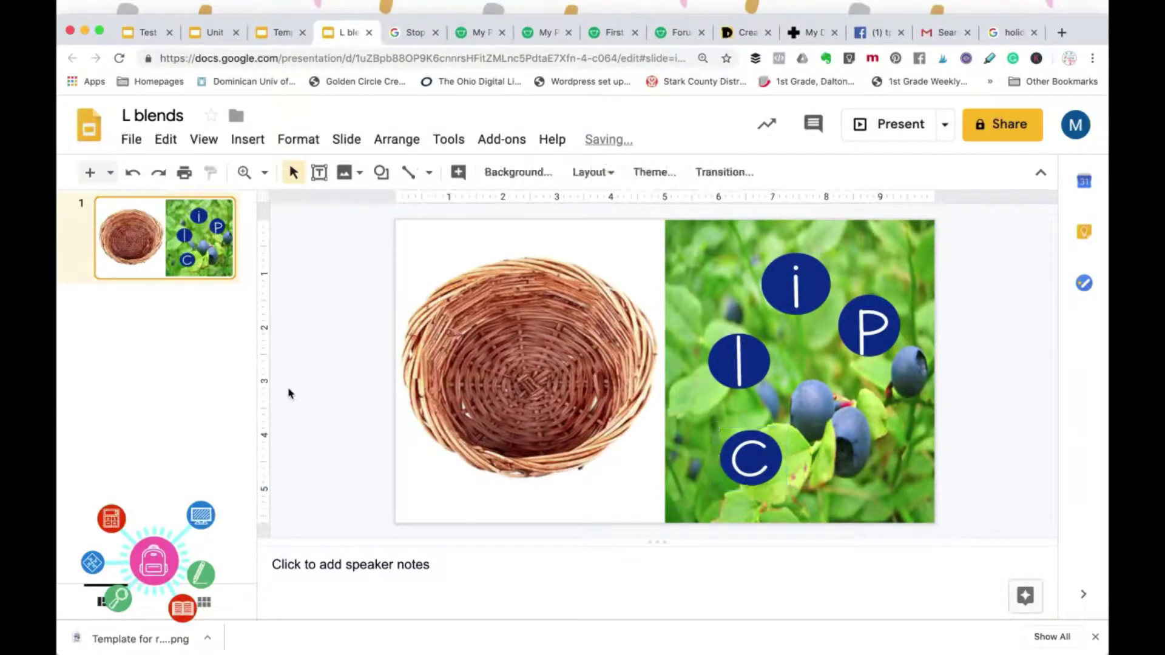
# Duplicate slide 1 and replace the c circle with a resized f circle on the blueberry photo
pyautogui.rightClick(138, 240)
pyautogui.click(234, 359)
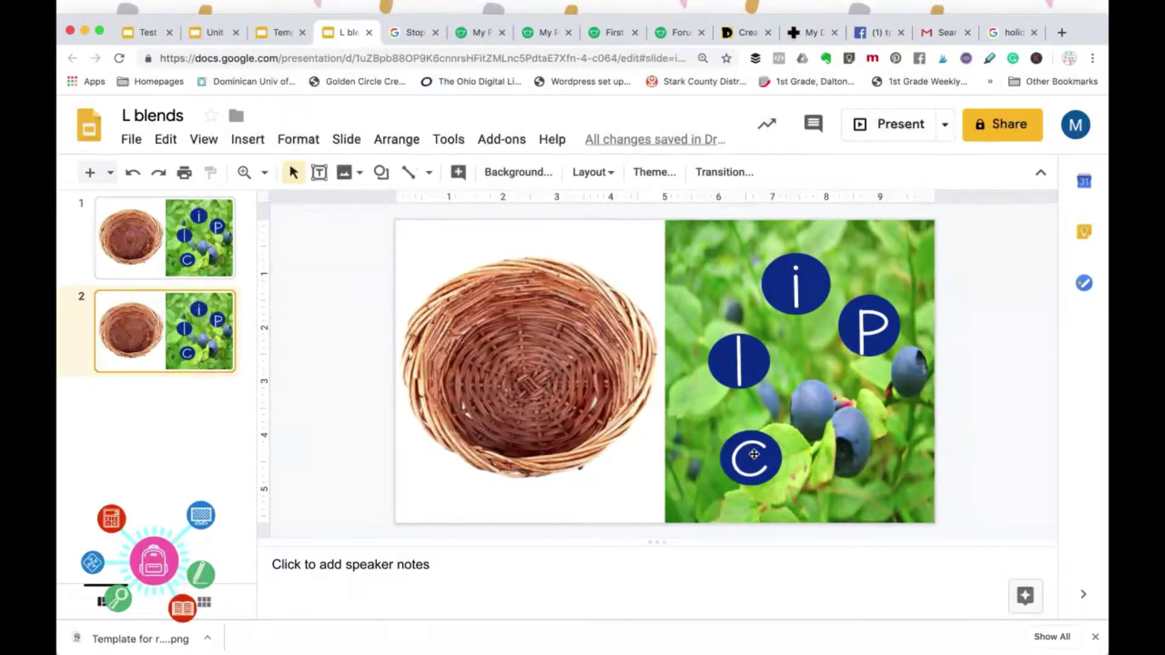
pyautogui.click(754, 454)
pyautogui.press('Delete')
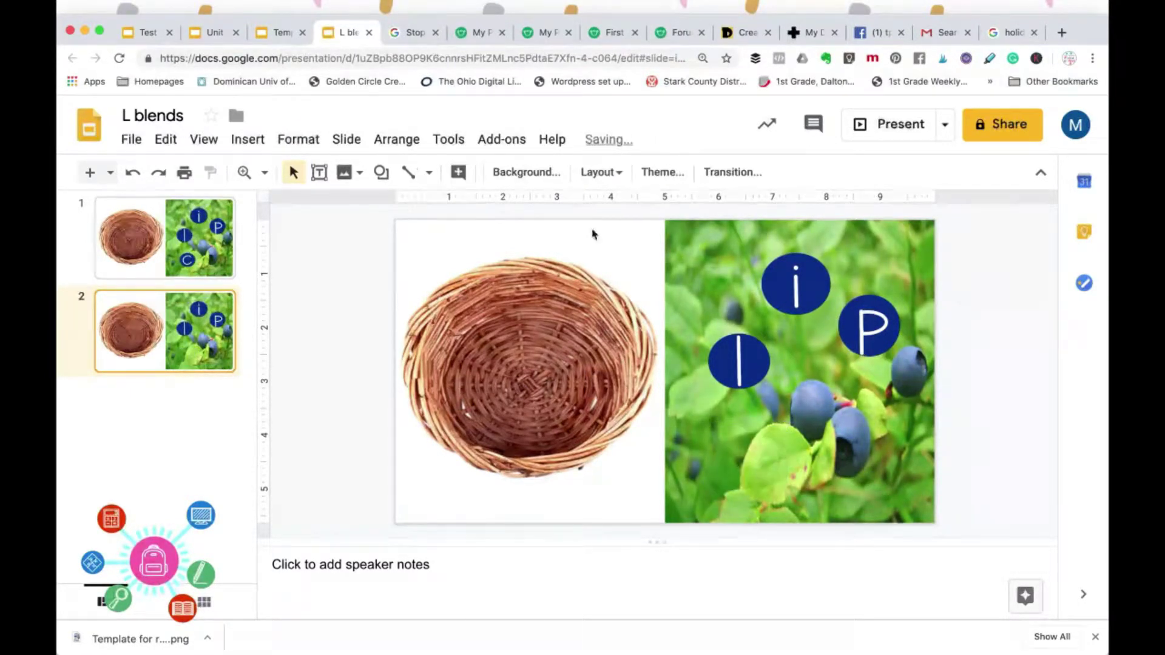
pyautogui.click(248, 139)
pyautogui.moveTo(279, 171)
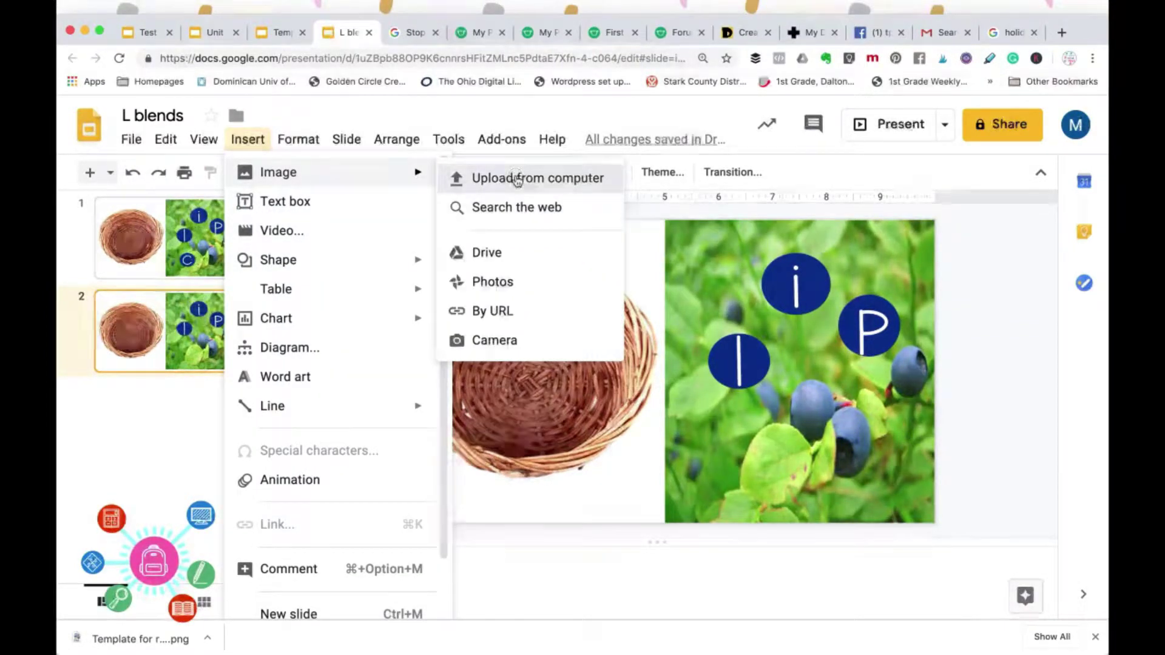
pyautogui.click(514, 181)
pyautogui.doubleClick(501, 253)
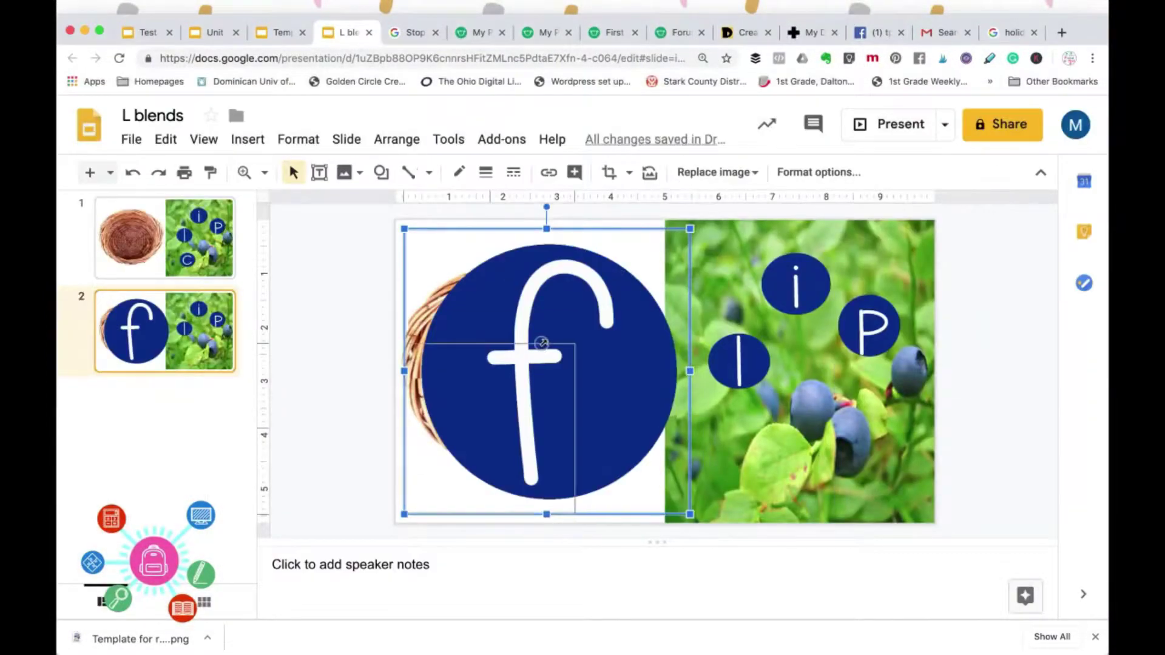
pyautogui.moveTo(457, 423); pyautogui.dragTo(482, 437)
pyautogui.moveTo(443, 474); pyautogui.dragTo(767, 443)
pyautogui.moveTo(806, 406); pyautogui.dragTo(794, 414)
pyautogui.click(585, 386)
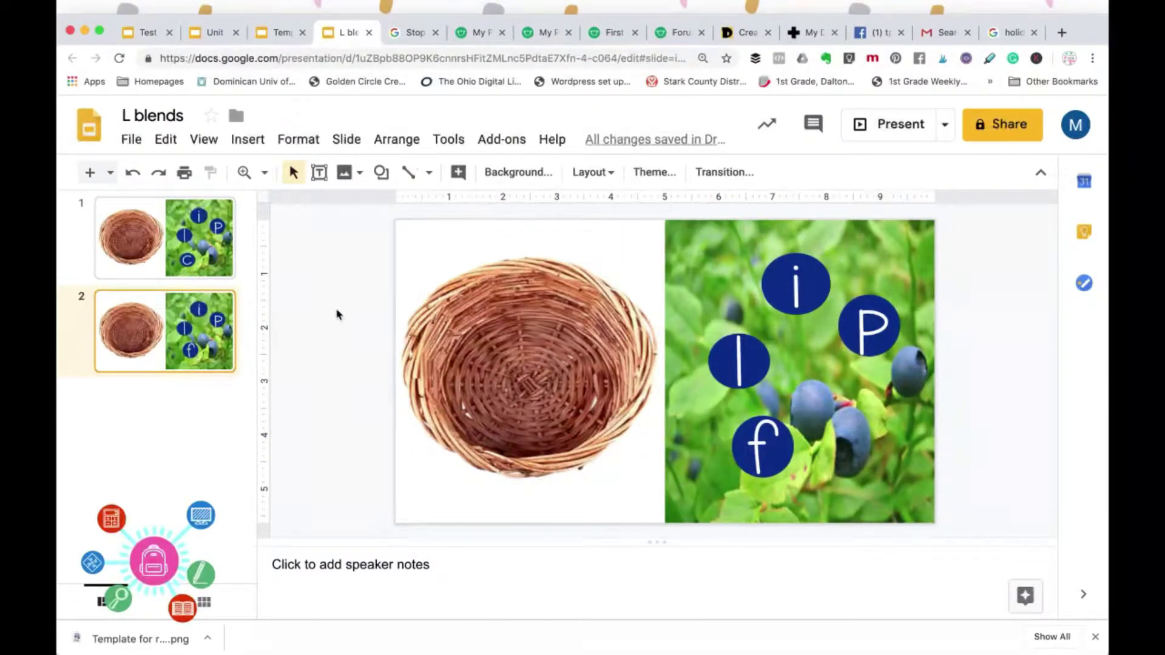
# Duplicate slide 2, swap the f circle for an s circle and rearrange s and l on slide 3
pyautogui.rightClick(191, 350)
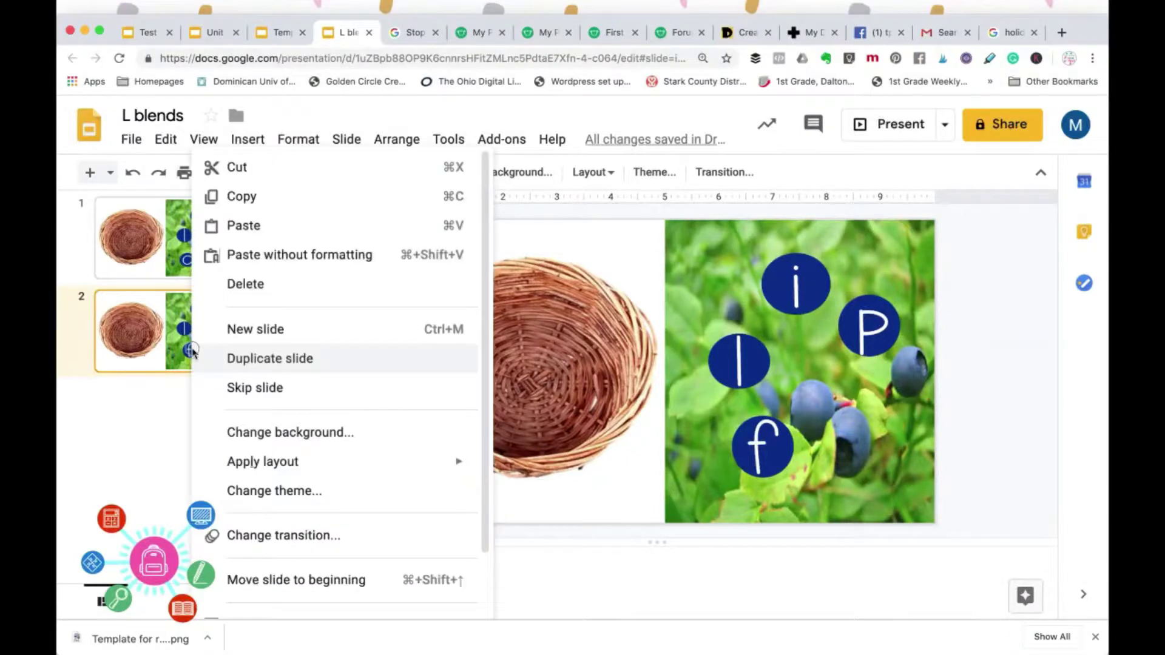
pyautogui.click(247, 362)
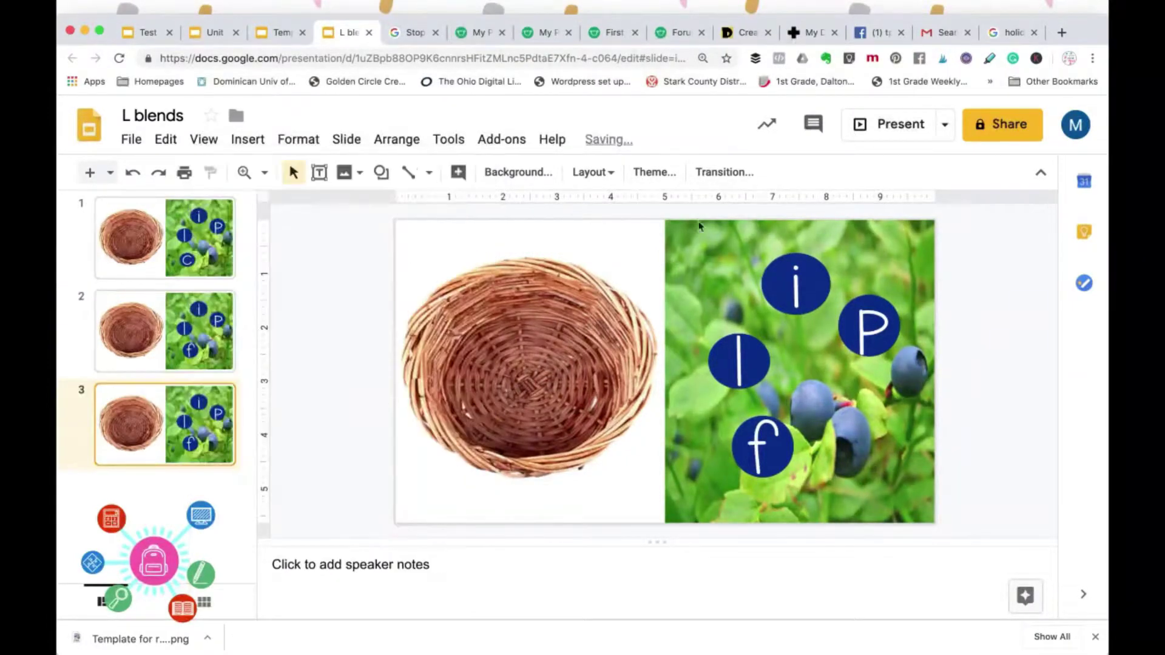
pyautogui.click(765, 448)
pyautogui.press('Delete')
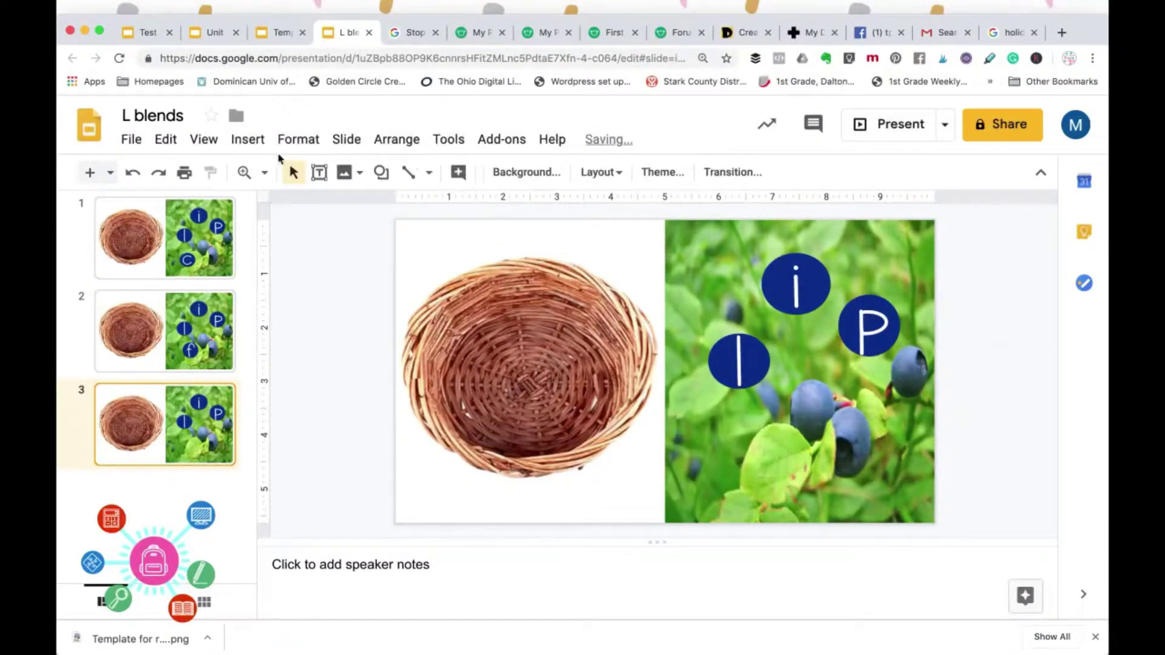
pyautogui.click(248, 138)
pyautogui.click(530, 182)
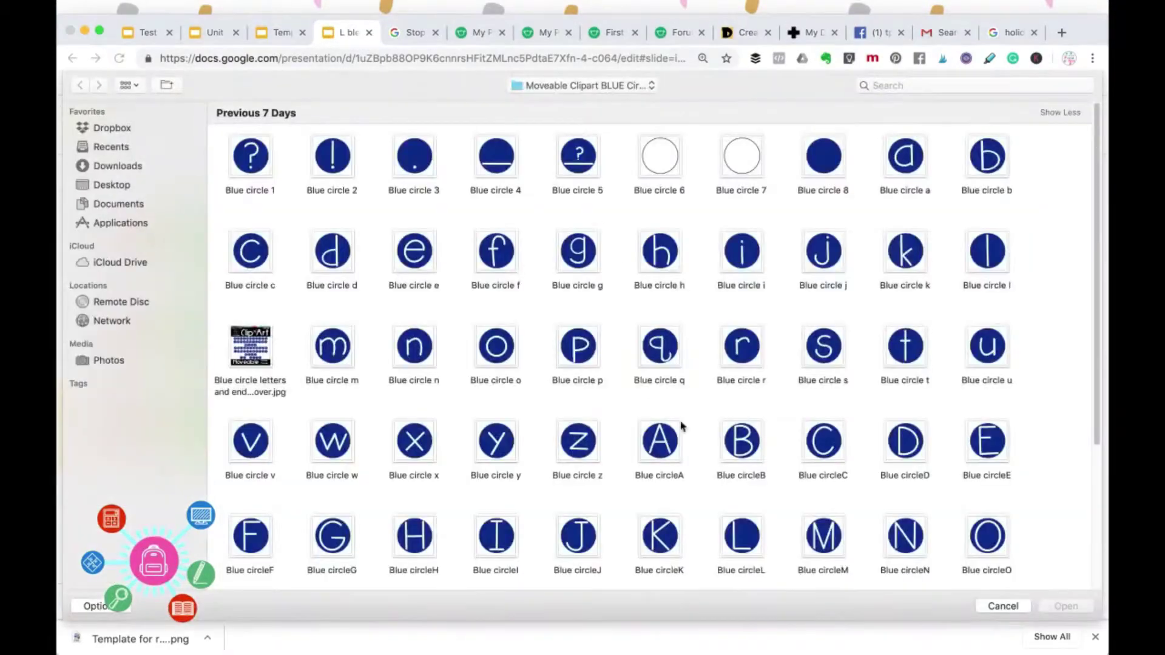
pyautogui.doubleClick(823, 351)
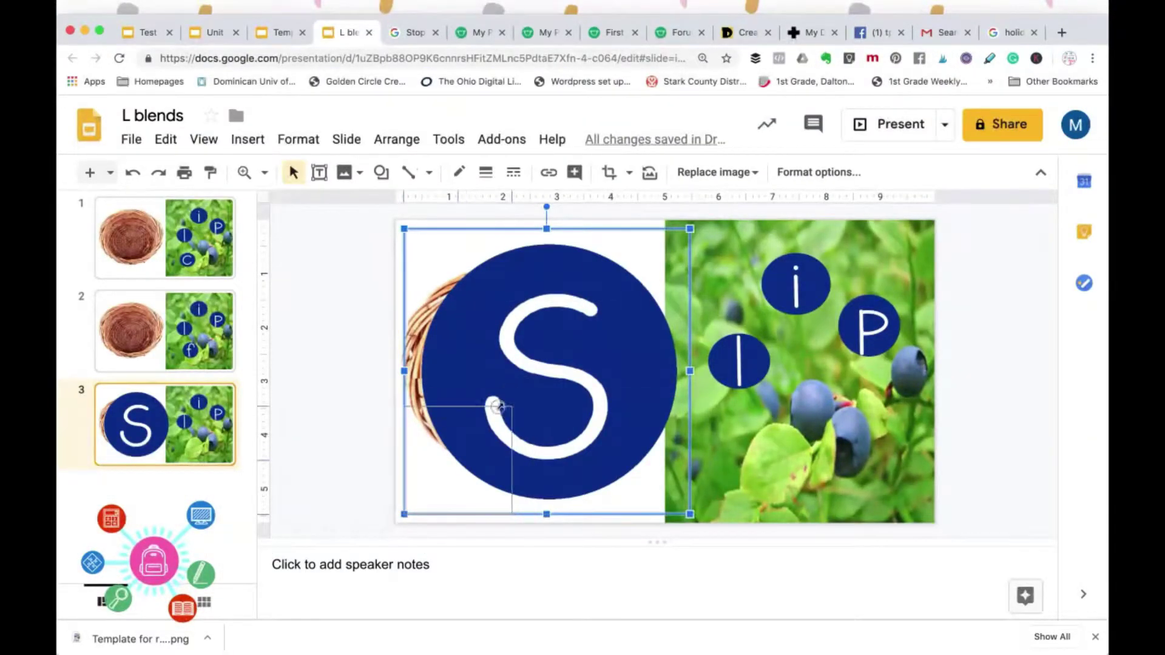
pyautogui.moveTo(690, 229)
pyautogui.mouseDown()
pyautogui.moveTo(481, 437)
pyautogui.moveTo(816, 414)
pyautogui.mouseUp()
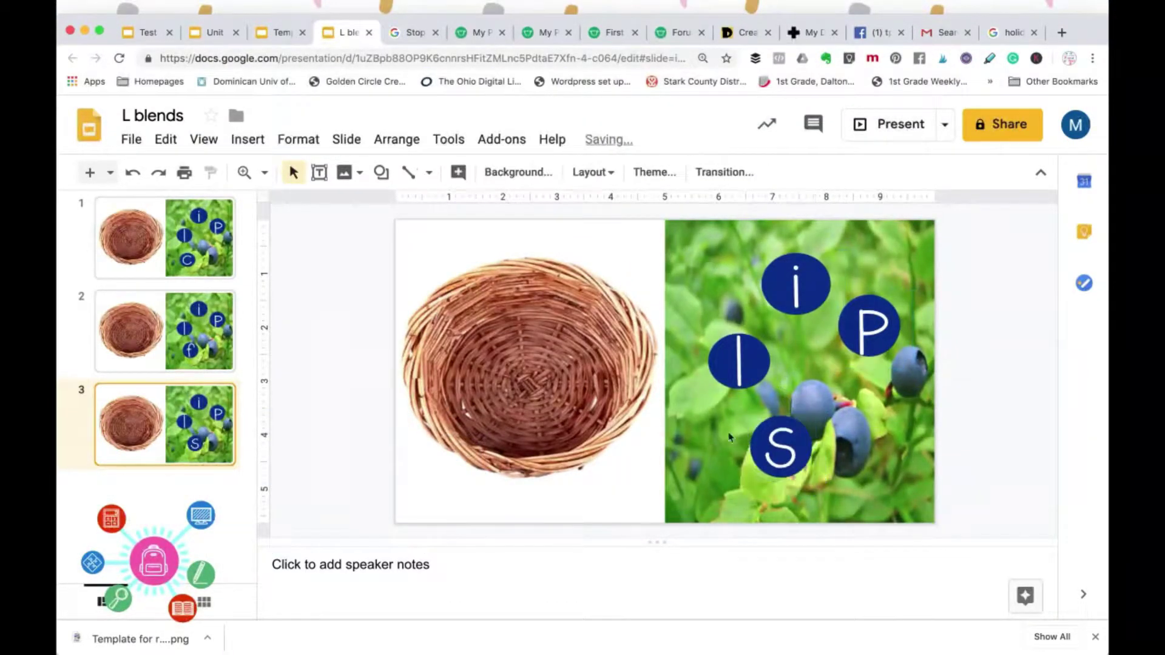
pyautogui.moveTo(739, 360); pyautogui.dragTo(869, 460)
pyautogui.moveTo(781, 444); pyautogui.dragTo(729, 337)
pyautogui.moveTo(869, 460); pyautogui.dragTo(780, 450)
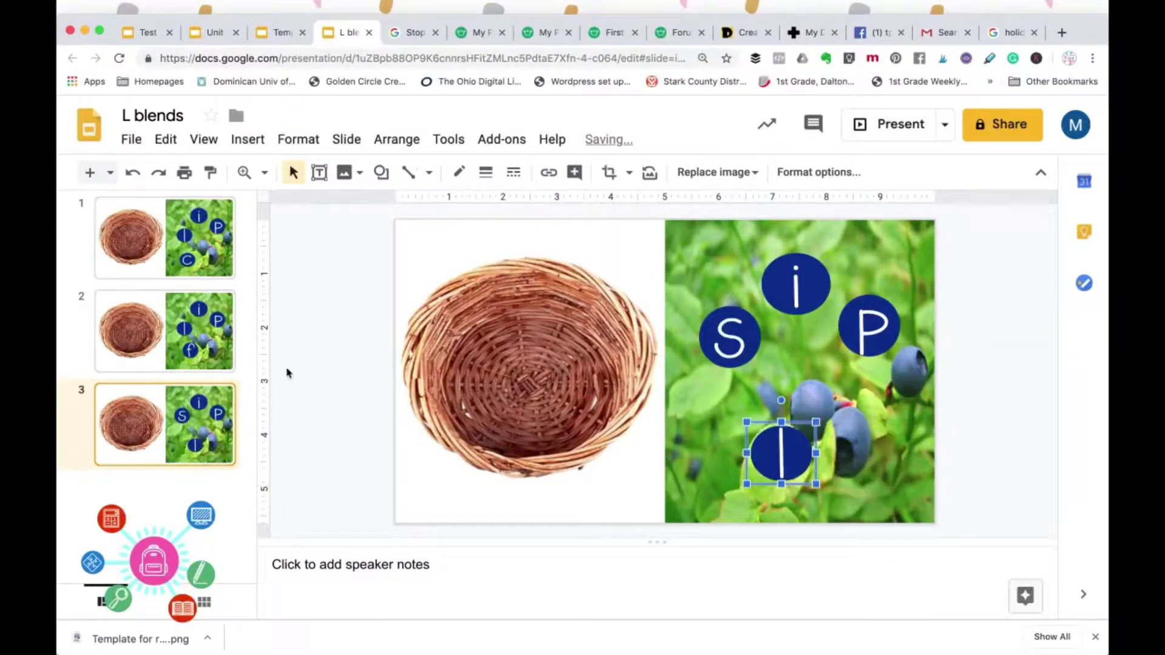
# Rescramble the f, l, i, p circles on slide 2, moving i toward the bottom left
pyautogui.click(163, 330)
pyautogui.moveTo(792, 282); pyautogui.dragTo(837, 428)
pyautogui.moveTo(740, 358); pyautogui.dragTo(796, 287)
pyautogui.moveTo(754, 443); pyautogui.dragTo(734, 370)
pyautogui.moveTo(836, 417); pyautogui.dragTo(752, 482)
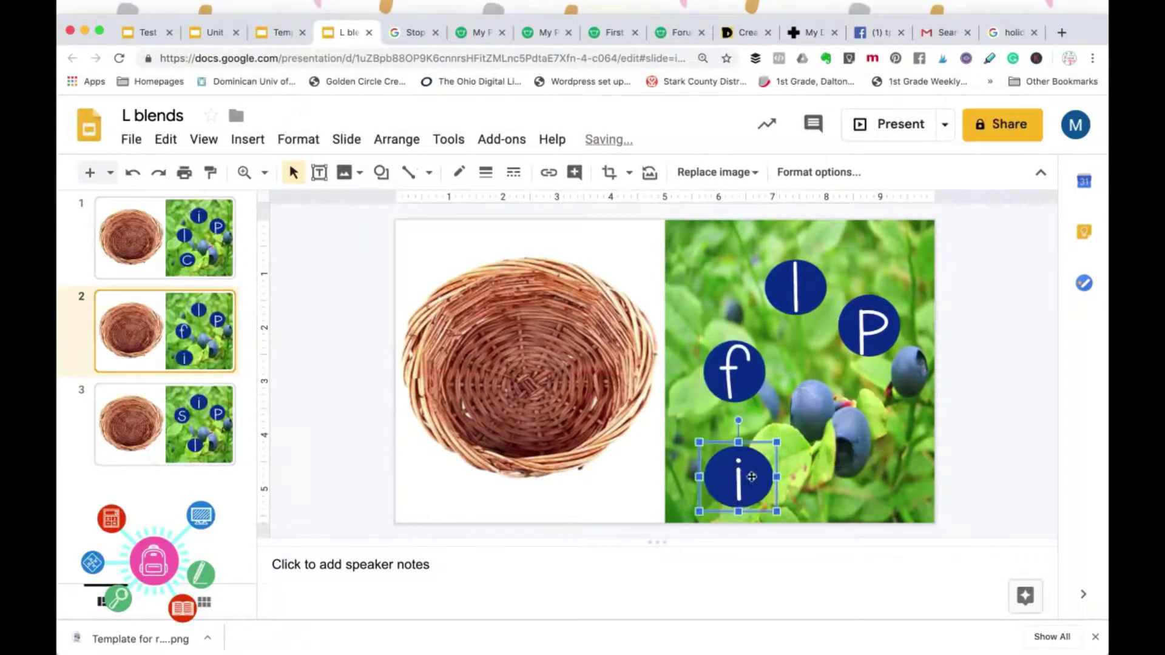
# Duplicate slide 3, paste the f circle from slide 2 onto slide 4 and delete s, i and p
pyautogui.rightClick(169, 423)
pyautogui.click(282, 376)
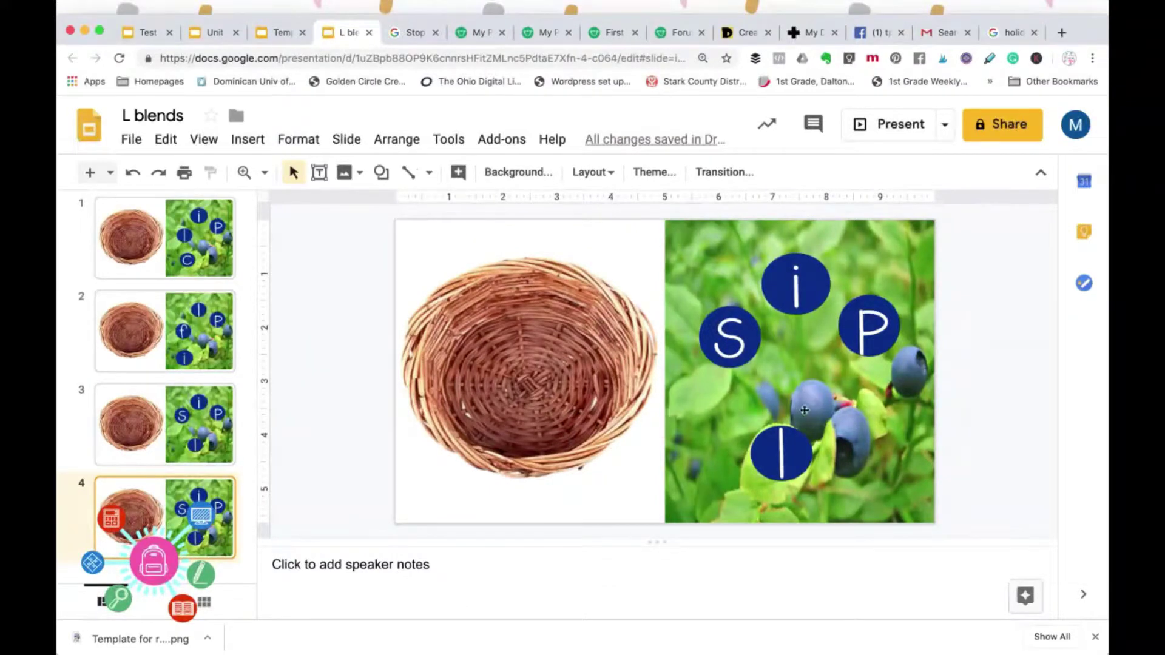
pyautogui.click(164, 331)
pyautogui.click(733, 381)
pyautogui.click(168, 518)
pyautogui.hotkey('ctrl', 'v')
pyautogui.press('Delete')
pyautogui.click(797, 285)
pyautogui.press('Delete')
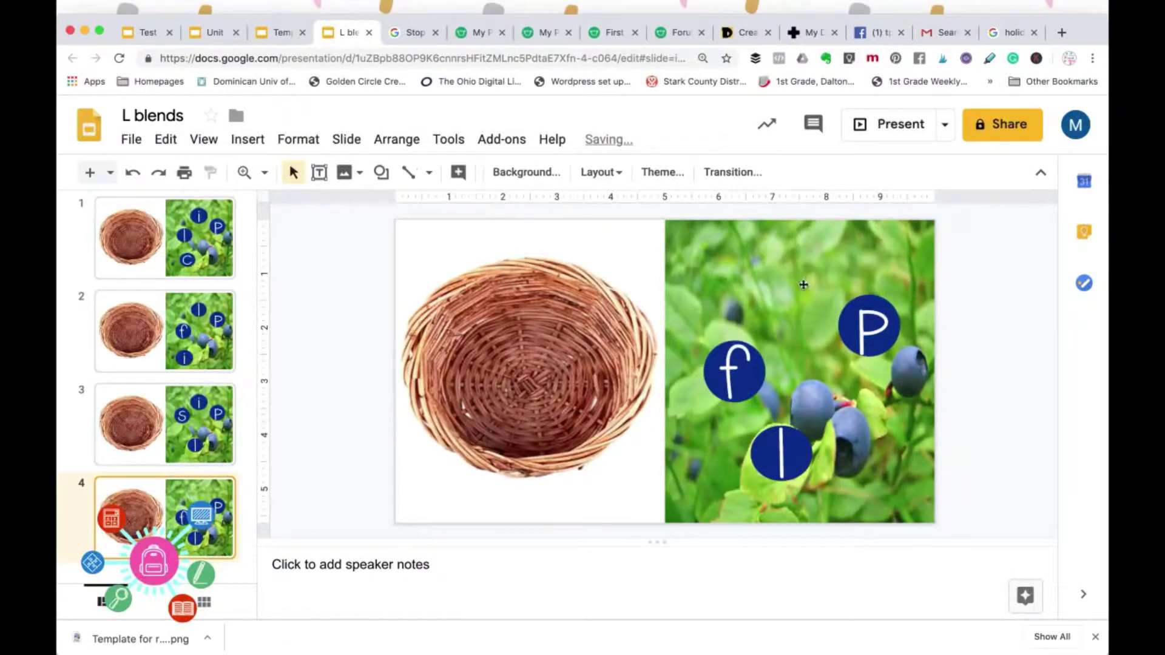
pyautogui.click(869, 325)
pyautogui.press('Delete')
# Insert the a and g circles and place them on the photo beside f
pyautogui.click(247, 139)
pyautogui.click(511, 177)
pyautogui.click(905, 157)
pyautogui.keyDown('super'); pyautogui.click(574, 258); pyautogui.keyUp('super')
pyautogui.press('Return')
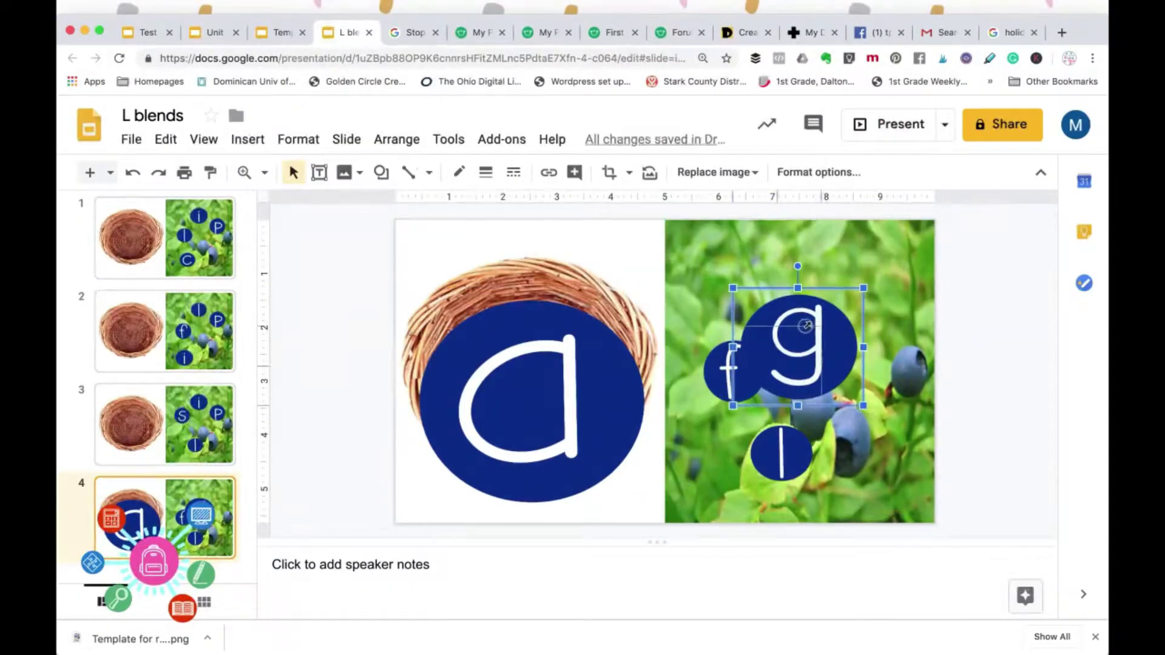
pyautogui.moveTo(788, 335); pyautogui.dragTo(863, 268)
pyautogui.click(505, 416)
pyautogui.moveTo(504, 416); pyautogui.dragTo(507, 417)
pyautogui.moveTo(460, 465)
pyautogui.mouseDown()
pyautogui.moveTo(797, 313)
pyautogui.moveTo(792, 272)
pyautogui.mouseUp()
pyautogui.click(998, 382)
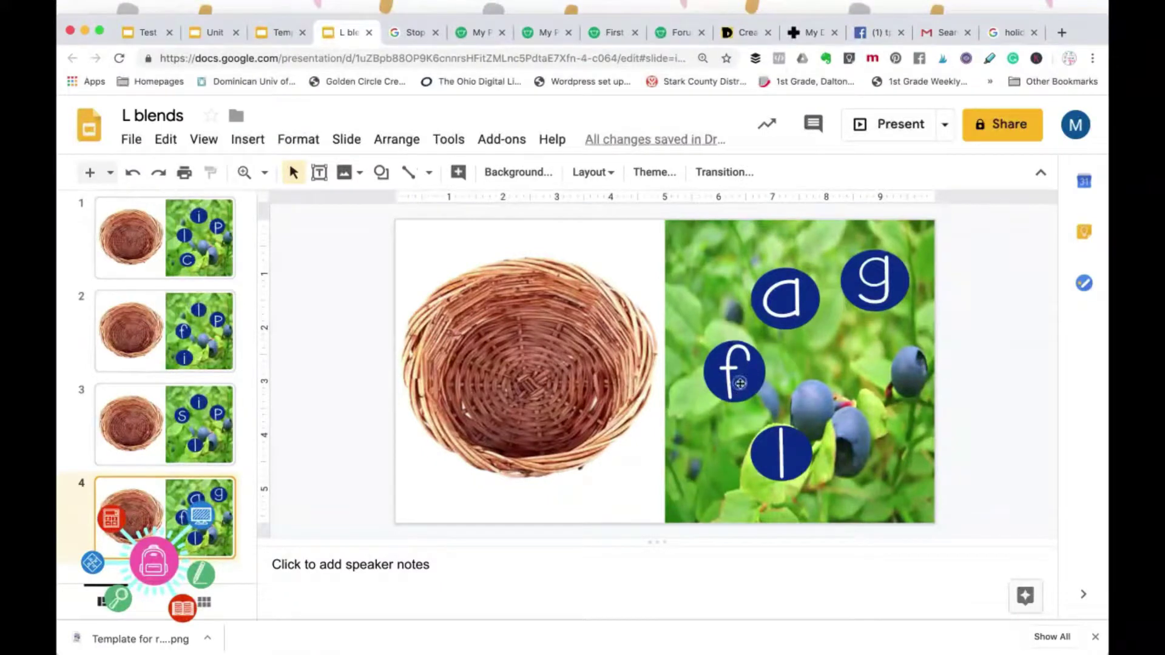
# Rearrange slide 4 so l sits beside a and f sits between a and g
pyautogui.moveTo(744, 367); pyautogui.dragTo(902, 485)
pyautogui.moveTo(781, 455); pyautogui.dragTo(757, 355)
pyautogui.moveTo(889, 491); pyautogui.dragTo(838, 328)
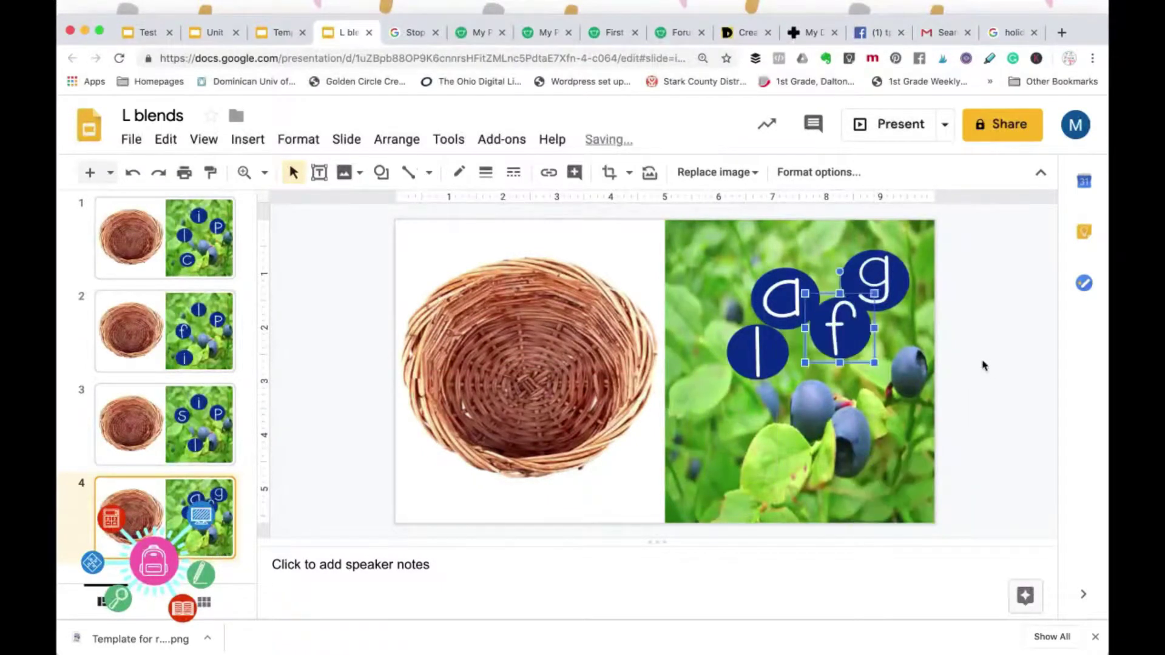
pyautogui.click(985, 364)
# Duplicate slide 4 into slide 5 and remove its f and g circles
pyautogui.rightClick(168, 527)
pyautogui.click(285, 369)
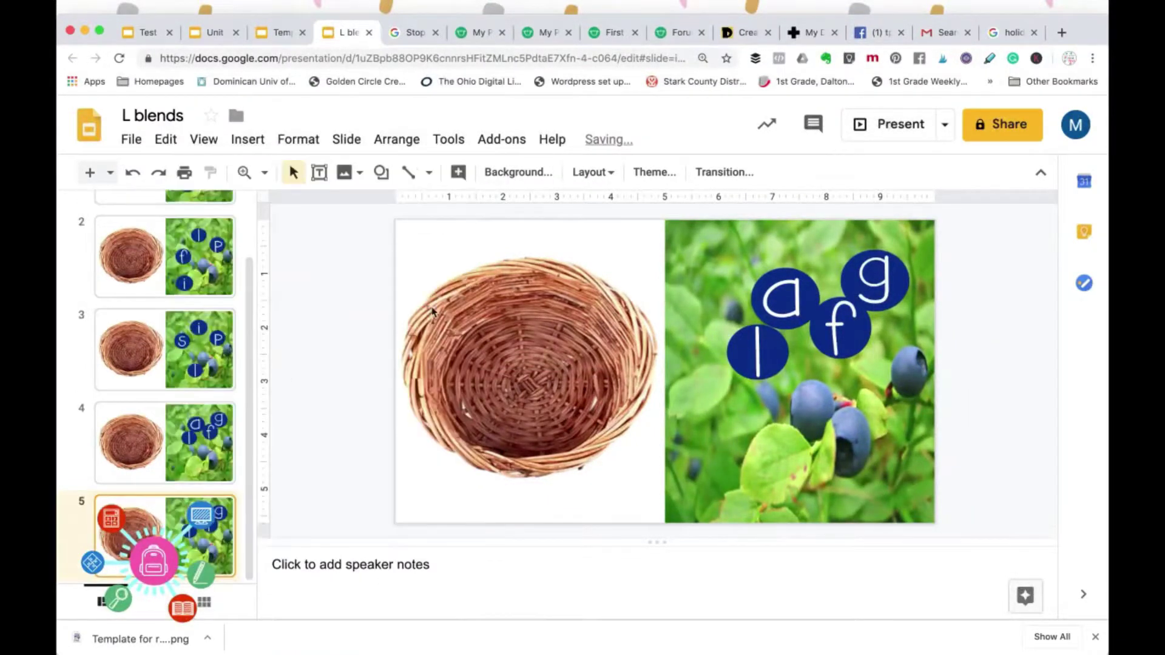
pyautogui.click(839, 328)
pyautogui.press('BackSpace')
pyautogui.click(879, 283)
pyautogui.press('BackSpace')
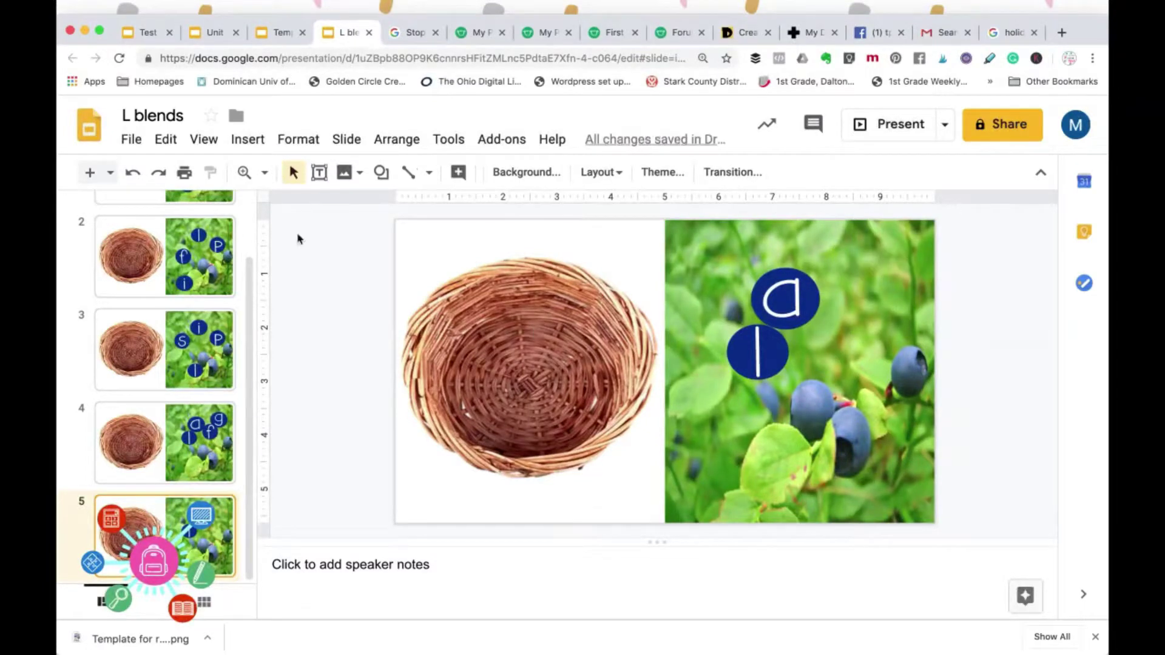
# Upload the Blue circle b, c and k images onto slide 5
pyautogui.click(247, 139)
pyautogui.click(509, 177)
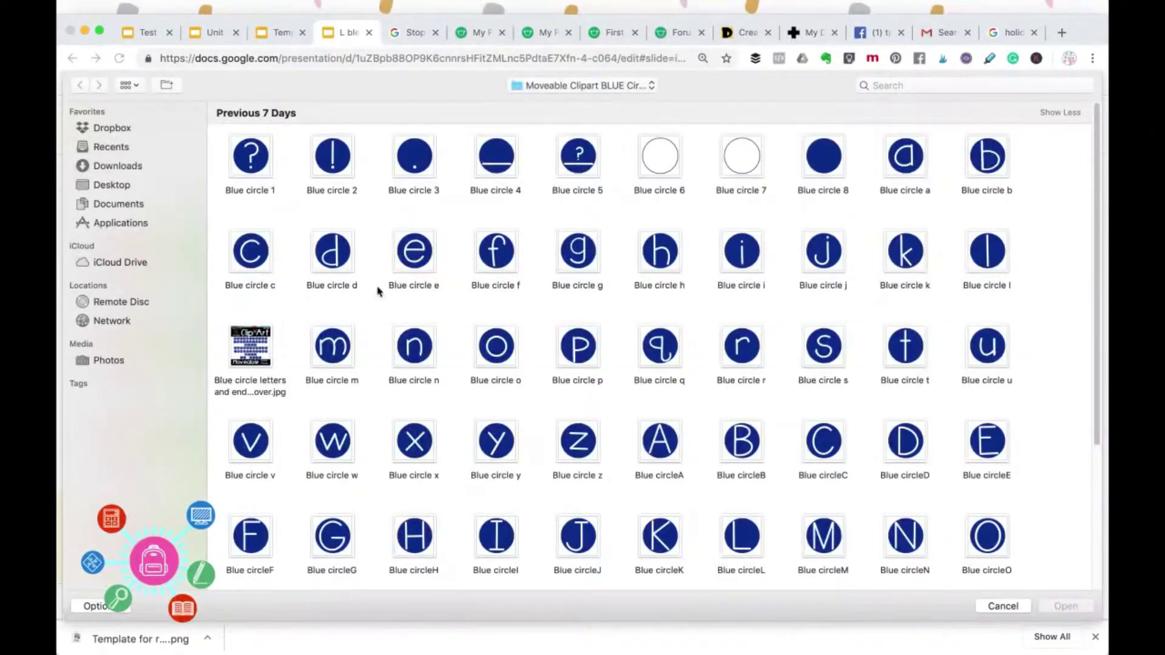
pyautogui.click(985, 161)
pyautogui.keyDown('super'); pyautogui.click(256, 252); pyautogui.keyUp('super')
pyautogui.keyDown('super'); pyautogui.click(926, 260); pyautogui.keyUp('super')
pyautogui.click(1083, 606)
# Shrink the c, k and b circles to letter size and place them on the photo
pyautogui.moveTo(926, 341)
pyautogui.mouseDown()
pyautogui.moveTo(865, 400)
pyautogui.moveTo(897, 475)
pyautogui.mouseUp()
pyautogui.click(585, 431)
pyautogui.moveTo(585, 432); pyautogui.dragTo(588, 431)
pyautogui.moveTo(560, 468); pyautogui.dragTo(851, 267)
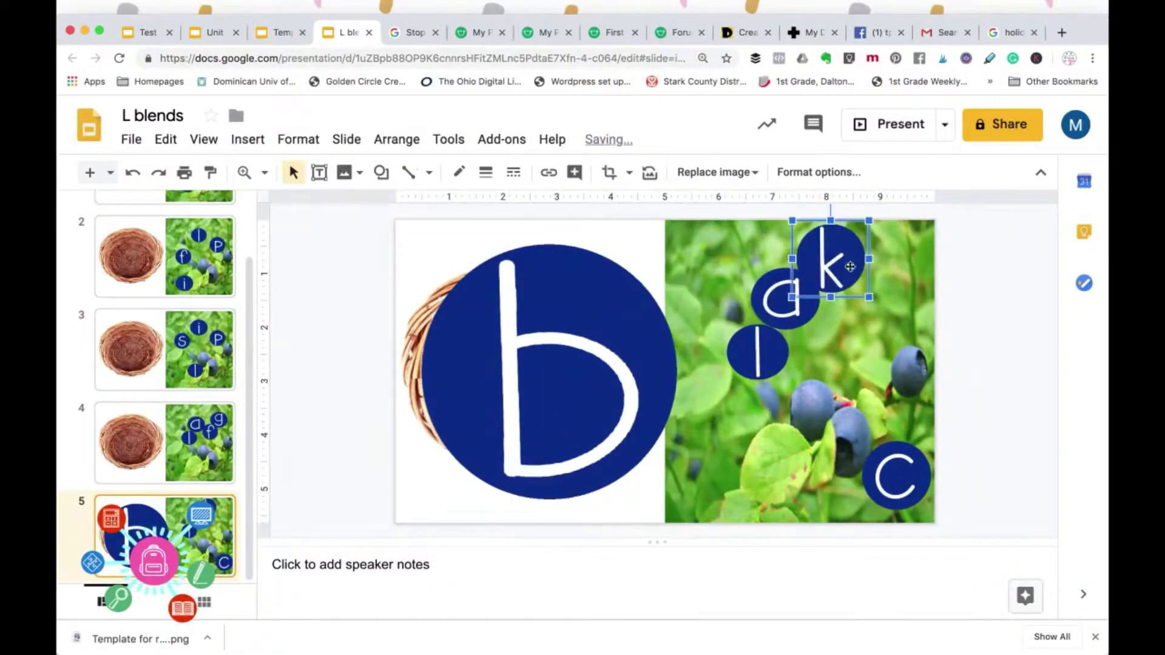
pyautogui.click(618, 401)
pyautogui.moveTo(690, 228)
pyautogui.mouseDown()
pyautogui.moveTo(490, 442)
pyautogui.moveTo(490, 430)
pyautogui.mouseUp()
pyautogui.moveTo(460, 470); pyautogui.dragTo(869, 384)
pyautogui.click(973, 383)
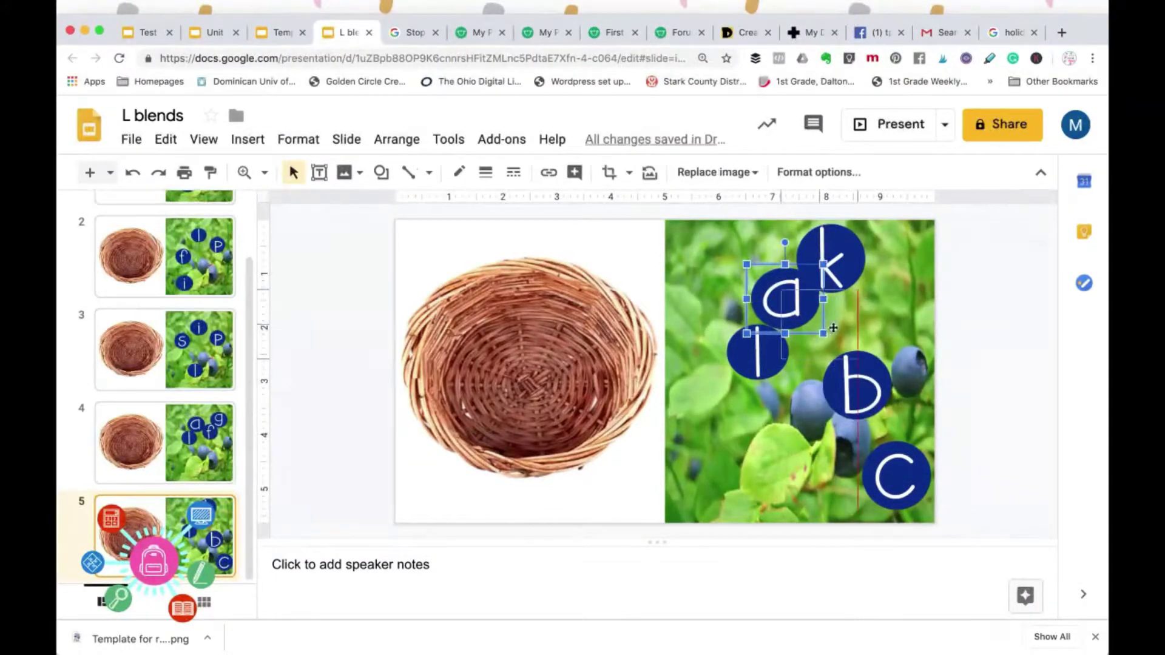
# Scramble the a and l circles beside k, then duplicate slide 5 as slide 6
pyautogui.moveTo(784, 296); pyautogui.dragTo(819, 321)
pyautogui.moveTo(757, 351); pyautogui.dragTo(881, 296)
pyautogui.click(1031, 306)
pyautogui.rightClick(184, 541)
pyautogui.click(304, 351)
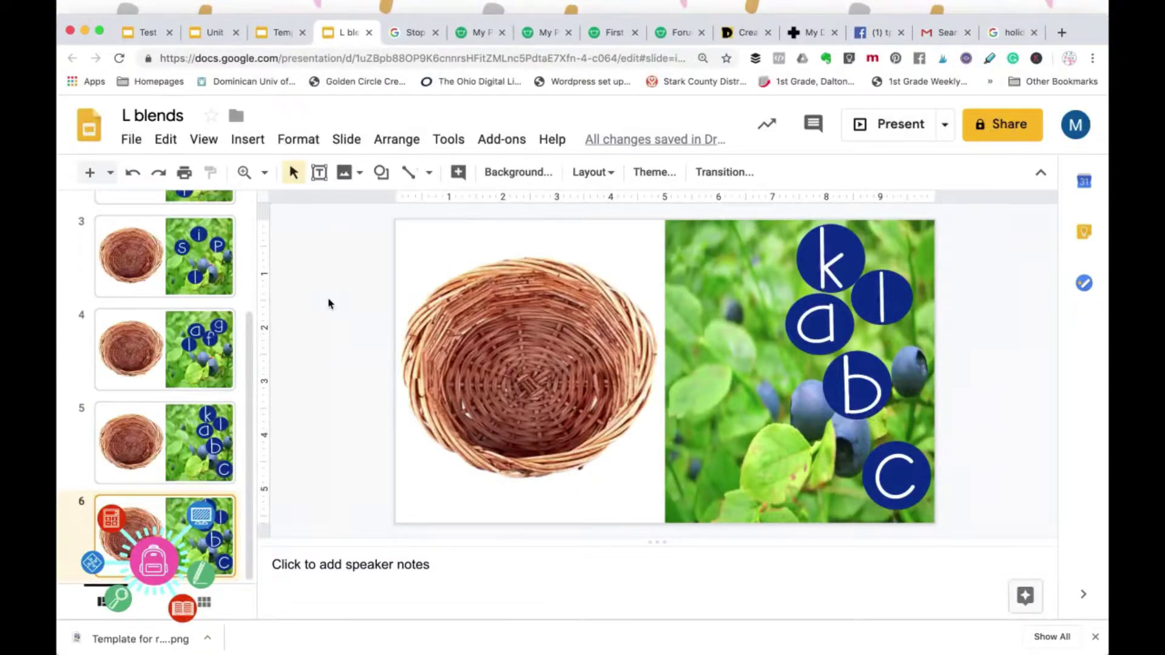
# Remove the b, c and k circles from slide 5
pyautogui.press('Up')
pyautogui.click(855, 390)
pyautogui.press('Delete')
pyautogui.click(901, 482)
pyautogui.press('Delete')
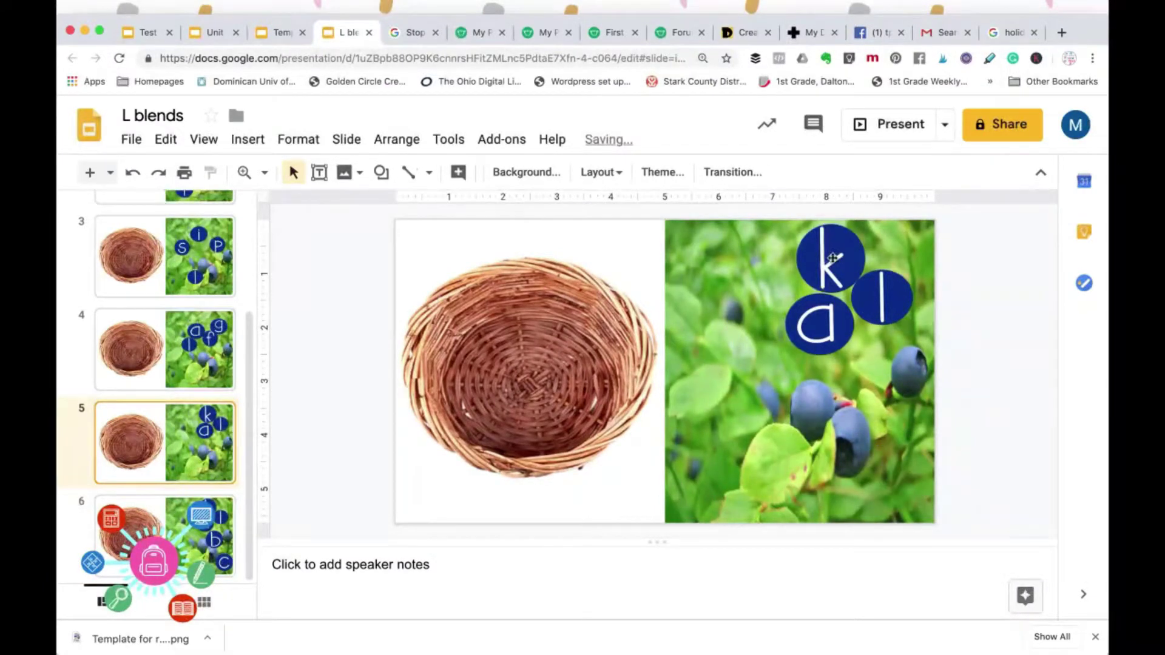
pyautogui.click(833, 259)
pyautogui.press('Delete')
# Copy the p circle from slide 3 and paste it onto slide 5
pyautogui.click(164, 257)
pyautogui.click(881, 326)
pyautogui.rightClick(881, 325)
pyautogui.press('Escape')
pyautogui.click(164, 443)
pyautogui.rightClick(767, 473)
pyautogui.click(805, 302)
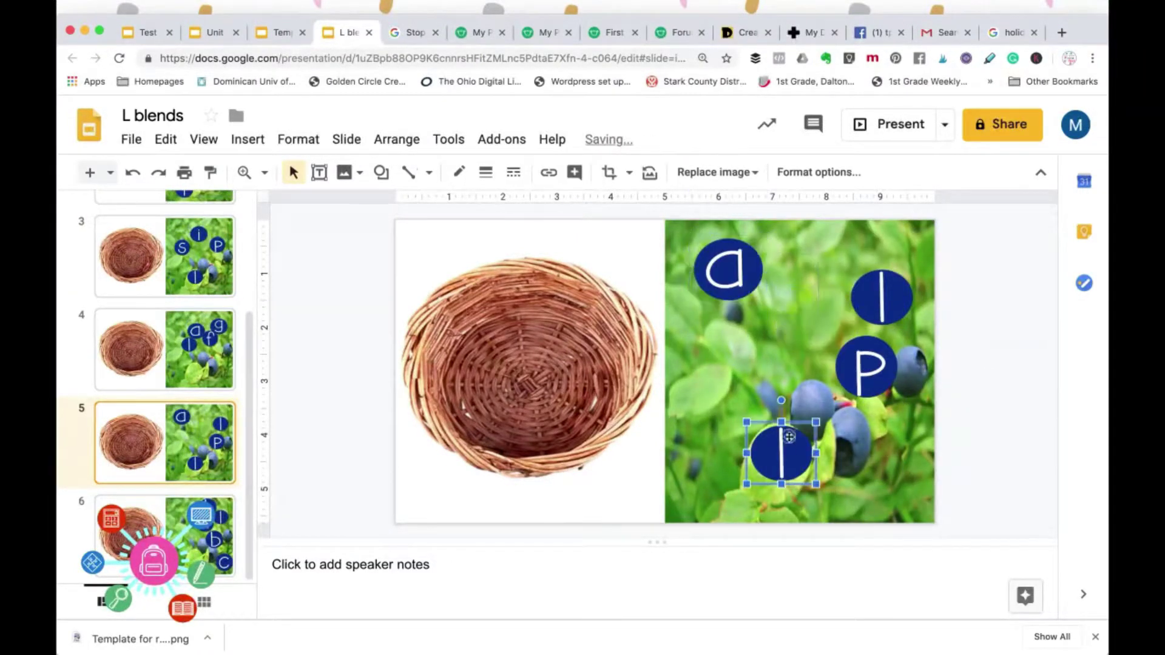
# Arrange l beside a, delete the extra l circle and put p underneath
pyautogui.moveTo(781, 452); pyautogui.dragTo(786, 291)
pyautogui.moveTo(881, 297); pyautogui.dragTo(740, 391)
pyautogui.press('Delete')
pyautogui.moveTo(866, 366); pyautogui.dragTo(743, 334)
pyautogui.click(296, 449)
pyautogui.scroll(2, 188, 480)
# Upload the Blue circle n, place it near a, l, p, then duplicate slide 5
pyautogui.click(248, 139)
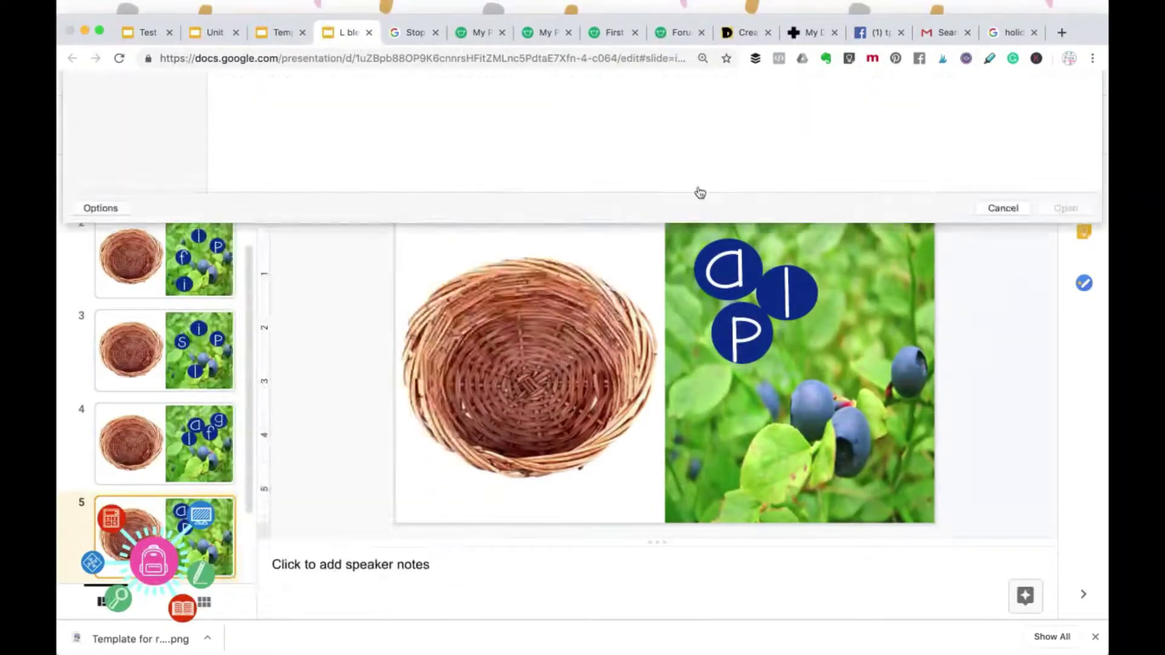
pyautogui.click(482, 173)
pyautogui.click(414, 346)
pyautogui.click(1080, 603)
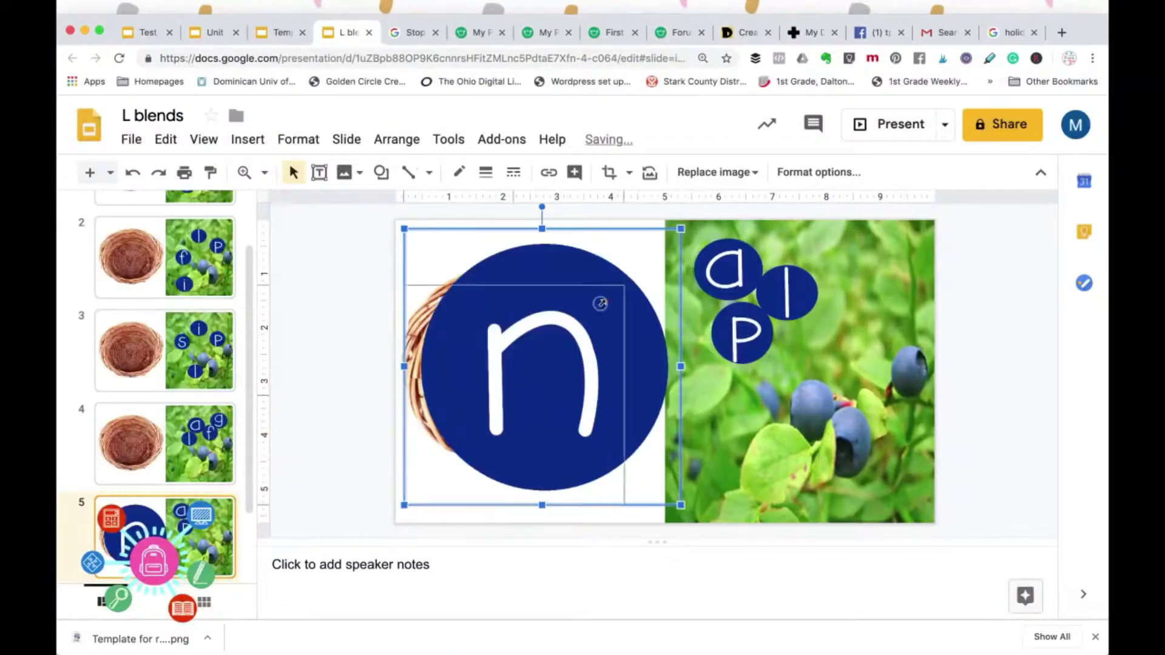
pyautogui.moveTo(476, 425)
pyautogui.mouseDown()
pyautogui.moveTo(862, 370)
pyautogui.moveTo(846, 369)
pyautogui.mouseUp()
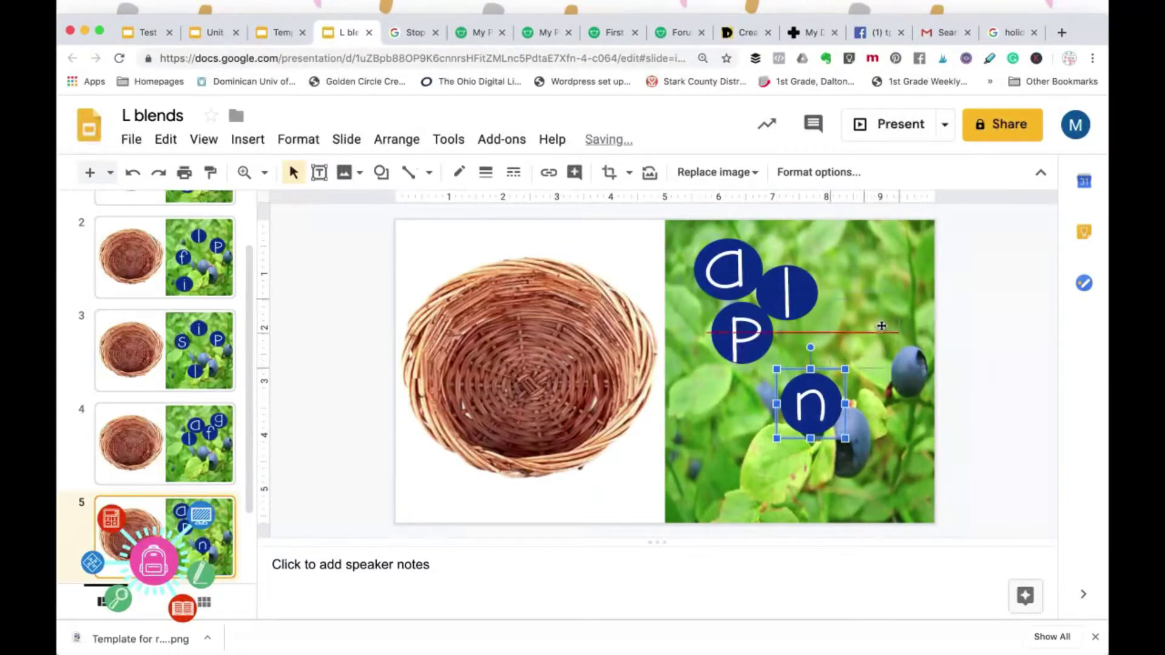
pyautogui.moveTo(881, 335); pyautogui.dragTo(883, 335)
pyautogui.click(988, 337)
pyautogui.rightClick(196, 450)
pyautogui.click(255, 357)
# Remove the n and p circles from slide 6
pyautogui.click(865, 365)
pyautogui.press('Delete')
pyautogui.click(742, 334)
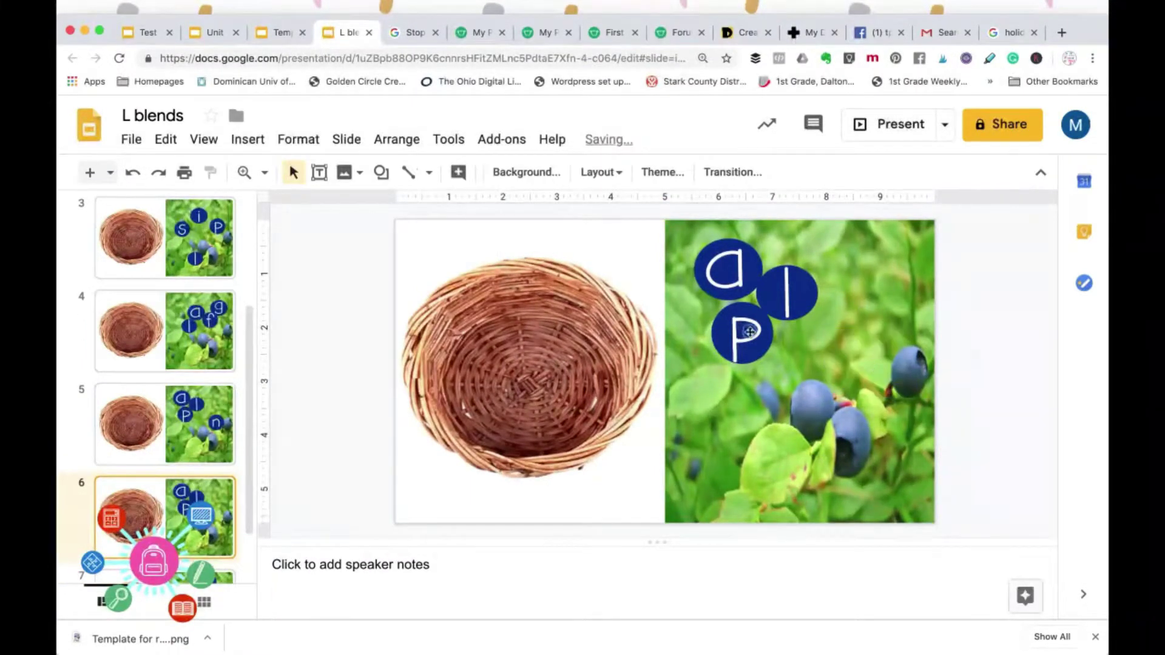
pyautogui.press('Delete')
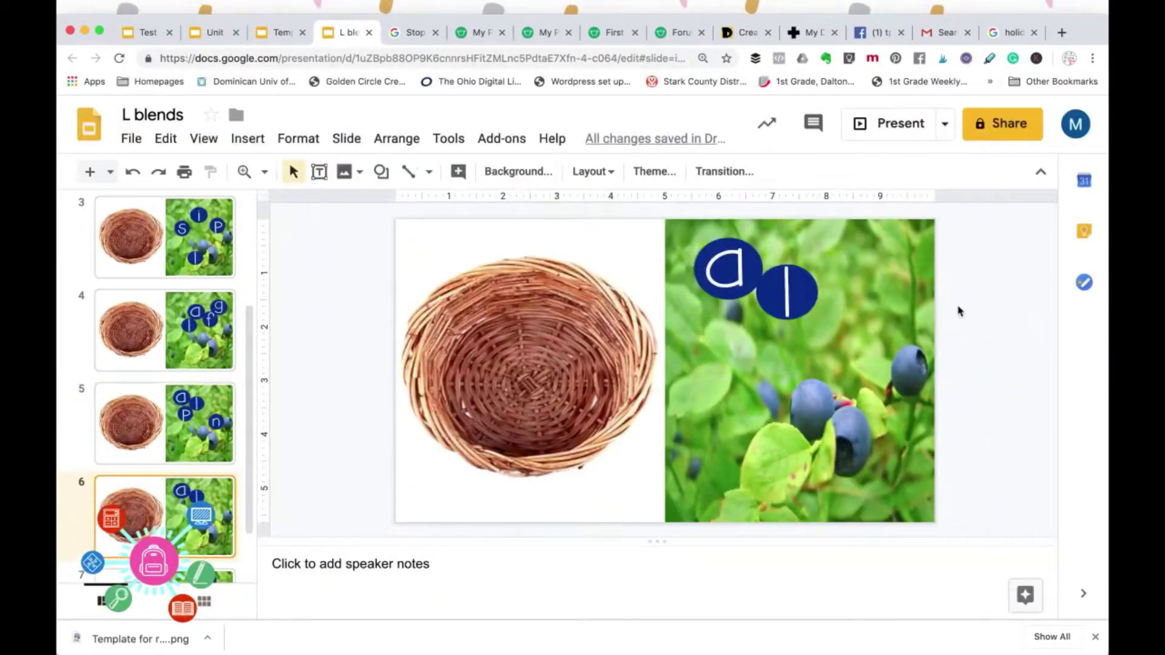
# Paste two s circles and set them side by side at the bottom of the photo
pyautogui.rightClick(673, 355)
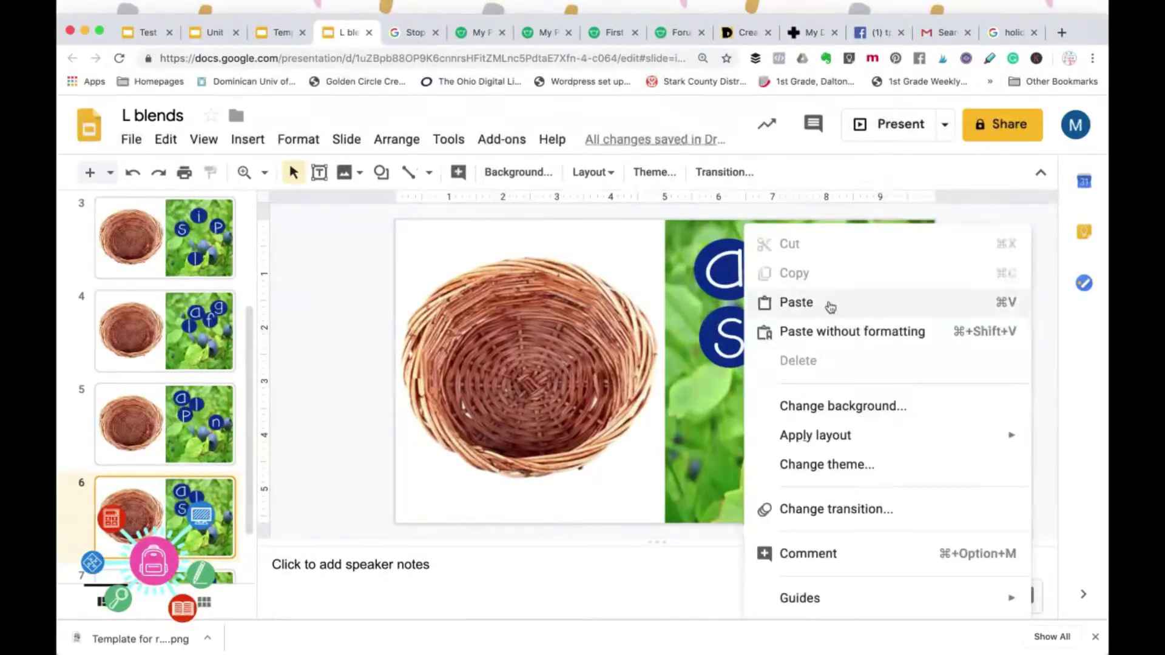
pyautogui.click(826, 303)
pyautogui.moveTo(737, 345); pyautogui.dragTo(772, 476)
pyautogui.hotkey('ctrl', 'v')
pyautogui.moveTo(737, 347); pyautogui.dragTo(848, 476)
# Scramble the a, l and left s circles across the blueberry photo
pyautogui.moveTo(728, 268); pyautogui.dragTo(884, 283)
pyautogui.moveTo(806, 292); pyautogui.dragTo(830, 338)
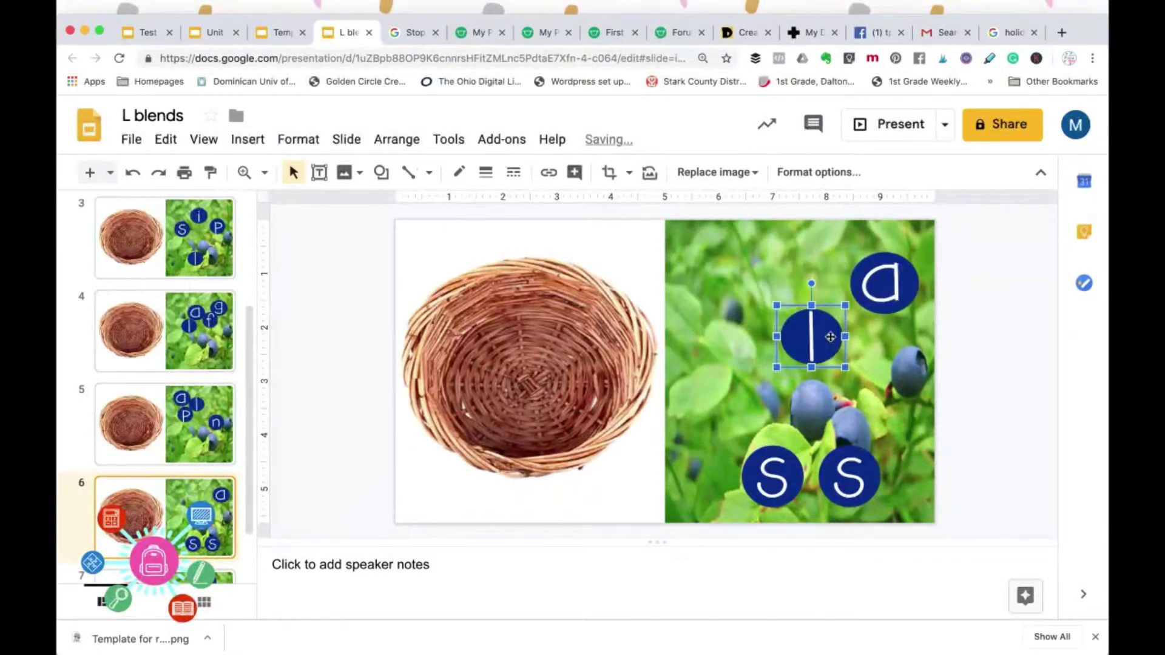
pyautogui.moveTo(772, 476); pyautogui.dragTo(742, 278)
pyautogui.click(994, 376)
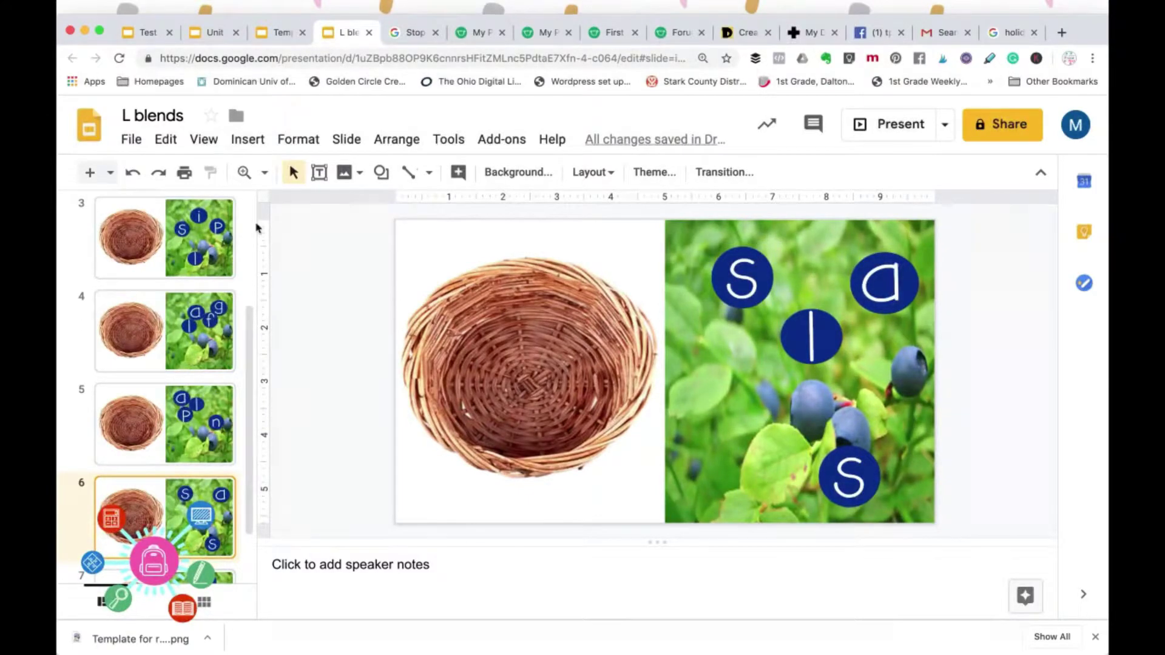
# Upload the blue g circle, size and place it on the photo, then duplicate slide 6
pyautogui.click(247, 139)
pyautogui.click(537, 176)
pyautogui.click(577, 250)
pyautogui.click(1075, 603)
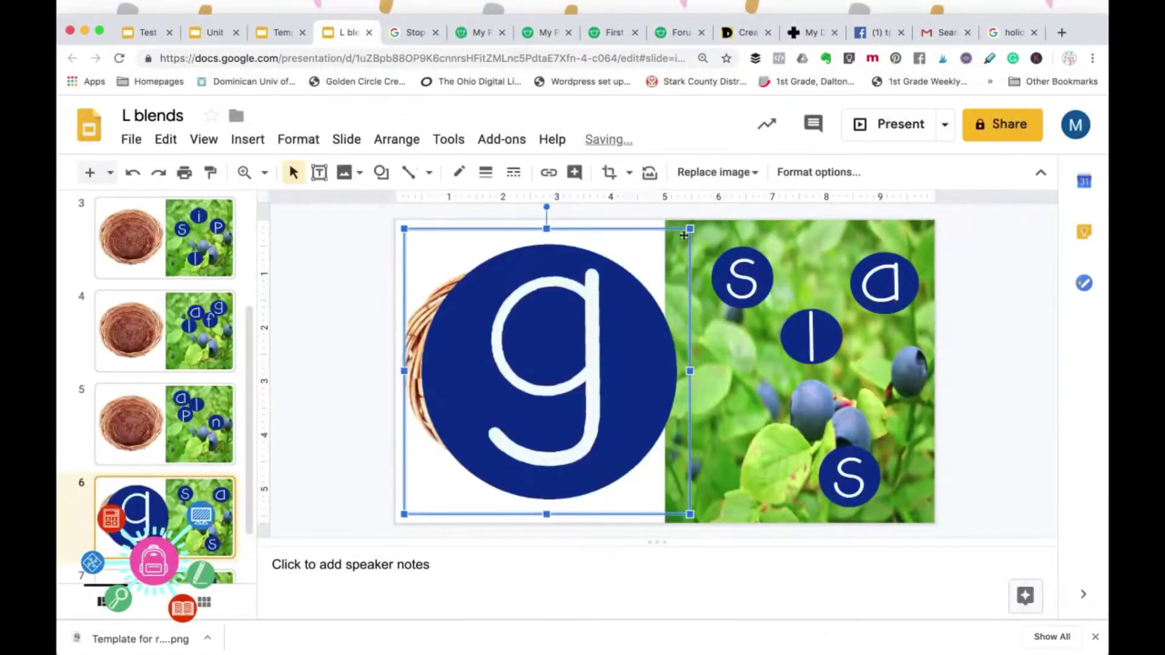
pyautogui.moveTo(689, 233); pyautogui.dragTo(475, 443)
pyautogui.moveTo(439, 478); pyautogui.dragTo(728, 399)
pyautogui.click(883, 377)
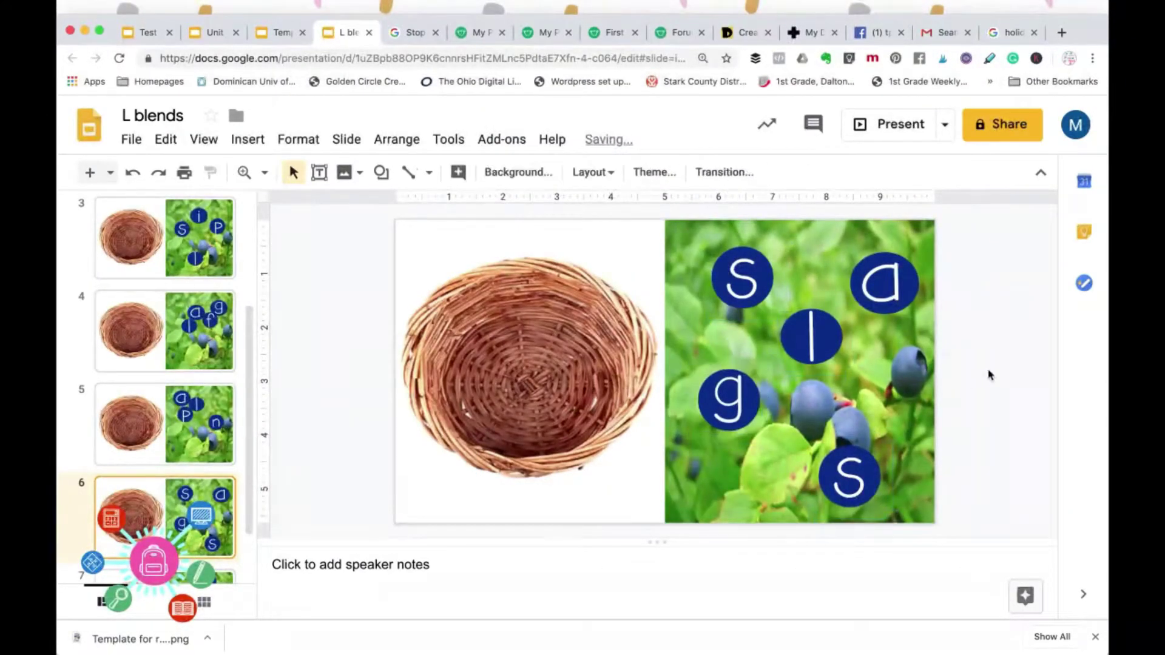
pyautogui.rightClick(210, 511)
pyautogui.click(273, 356)
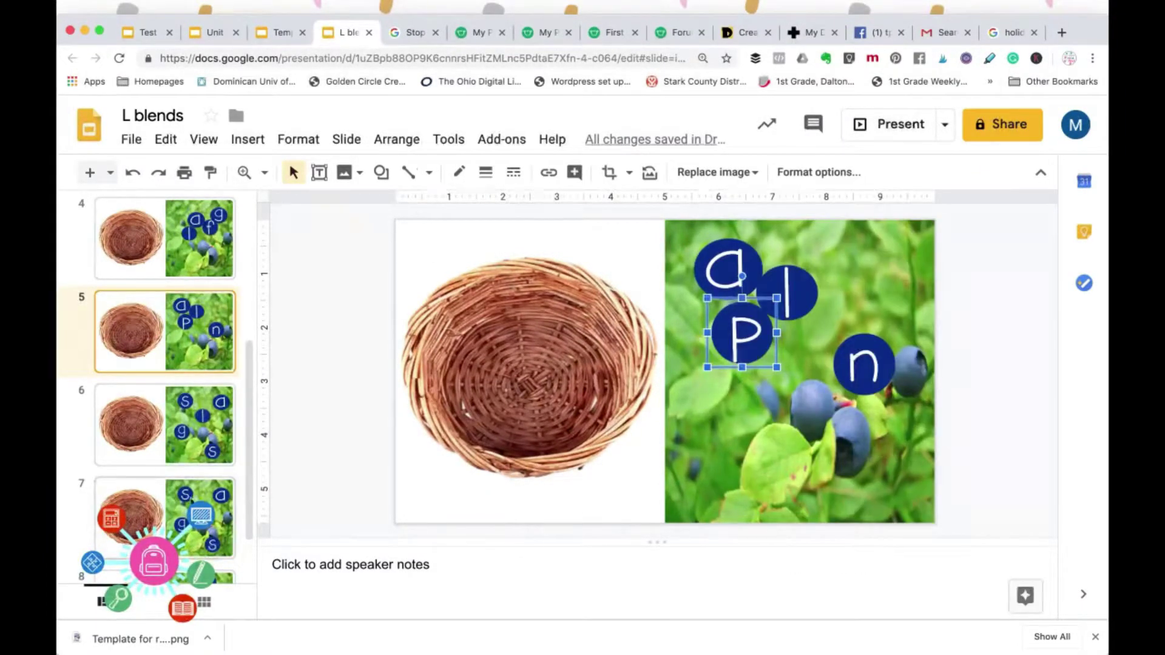
# Paste a p circle onto slide 7 and remove the g and one s circle
pyautogui.rightClick(895, 390)
pyautogui.click(947, 302)
pyautogui.click(728, 399)
pyautogui.press('Delete')
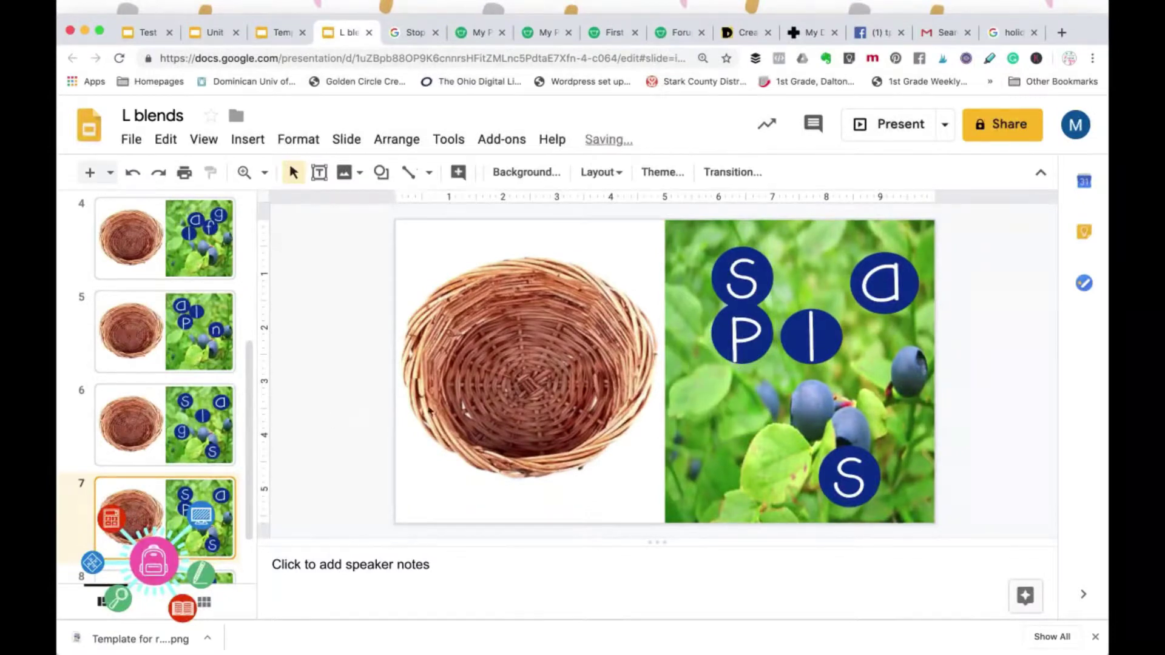
pyautogui.click(750, 277)
pyautogui.press('Delete')
pyautogui.scroll(5, 183, 375)
# Bring the c circle over from slide 1, drop the leftover s, and arrange p and c on the photo
pyautogui.click(164, 237)
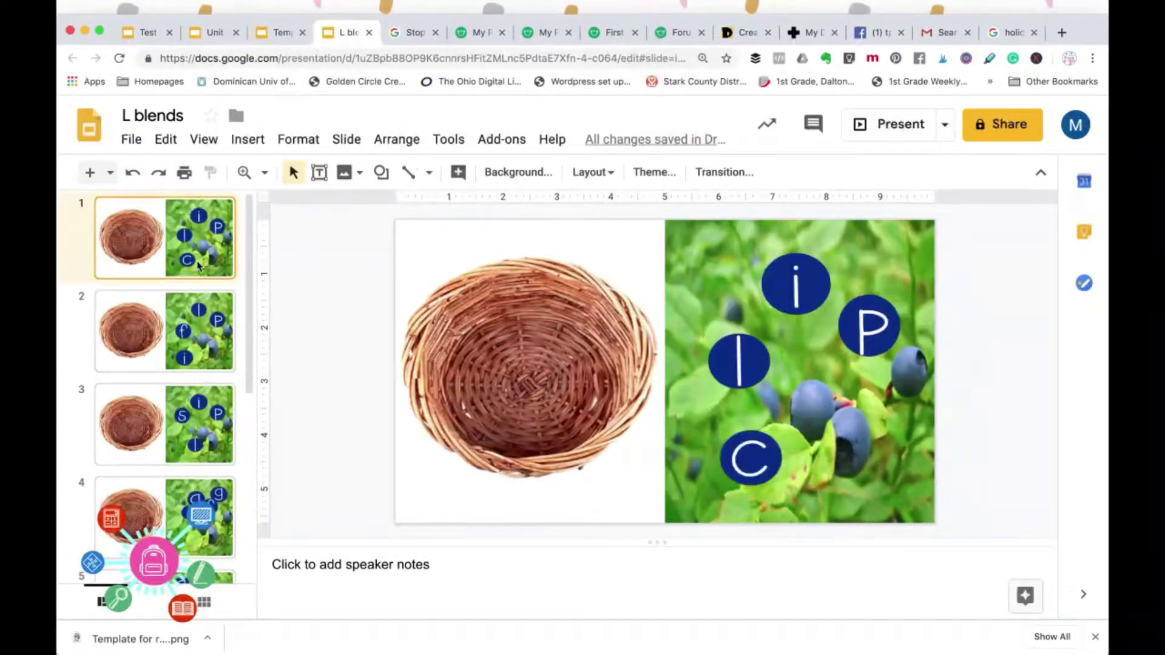
pyautogui.click(755, 469)
pyautogui.scroll(-4, 164, 382)
pyautogui.click(163, 441)
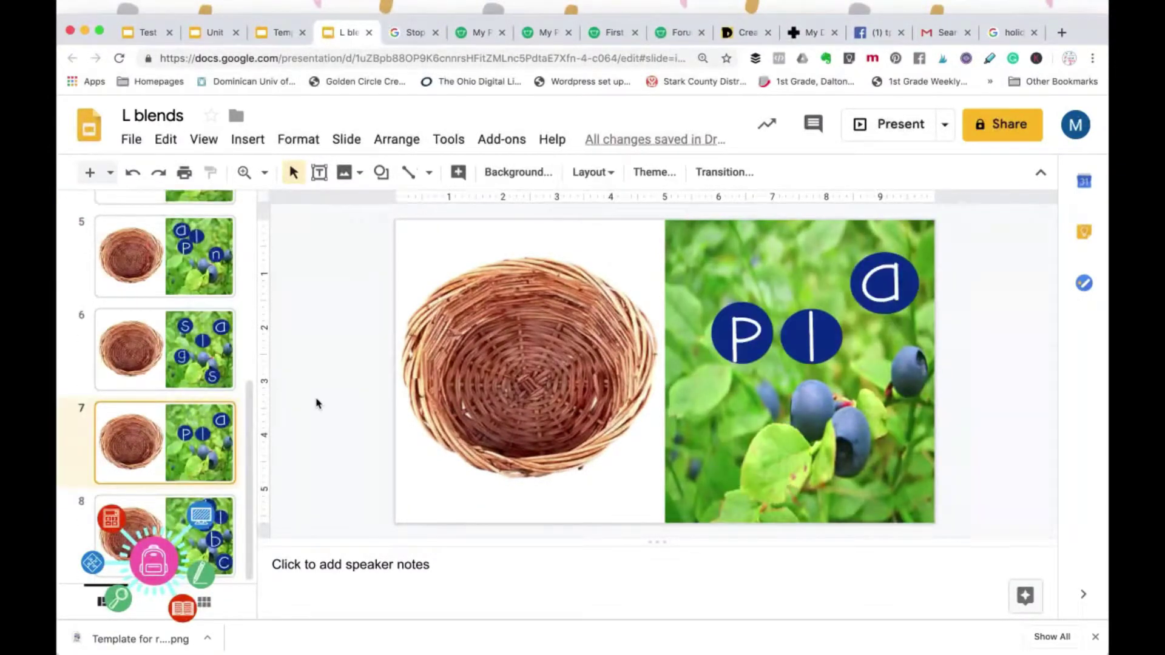
pyautogui.hotkey('ctrl', 'v')
pyautogui.press('Delete')
pyautogui.hotkey('ctrl', 'v')
pyautogui.moveTo(755, 463); pyautogui.dragTo(763, 416)
pyautogui.moveTo(752, 337)
pyautogui.mouseDown()
pyautogui.moveTo(821, 282)
pyautogui.moveTo(886, 356)
pyautogui.mouseUp()
pyautogui.moveTo(763, 415); pyautogui.dragTo(722, 291)
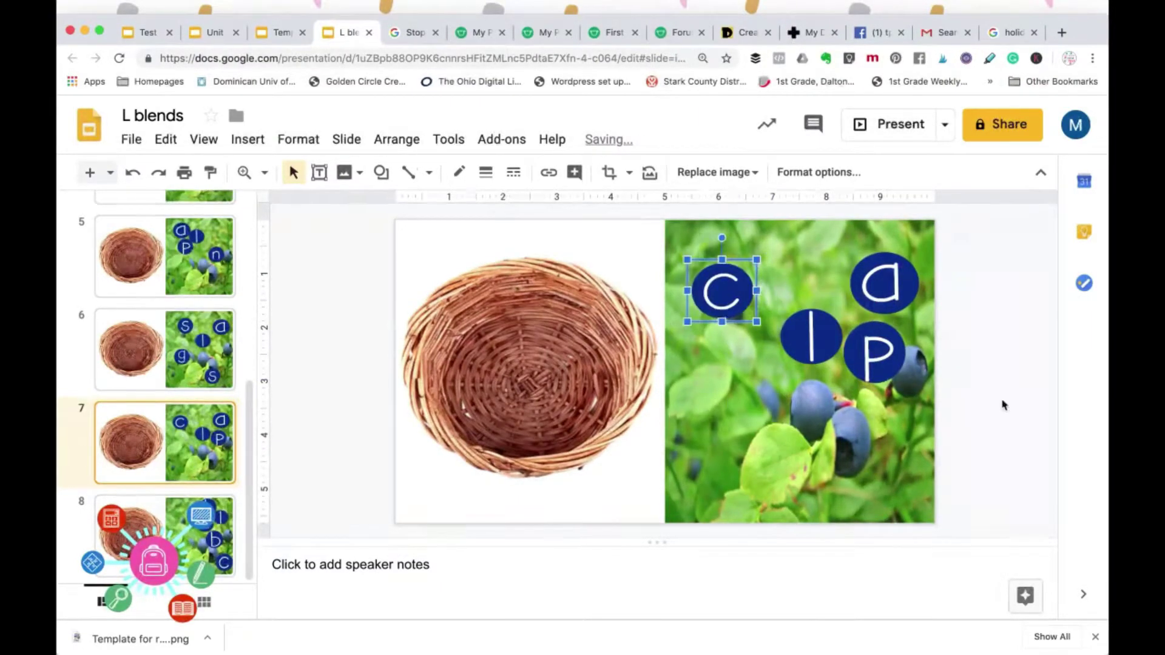
# Upload the Blue circle e and place it at letter size on the blueberry photo
pyautogui.click(248, 140)
pyautogui.click(537, 178)
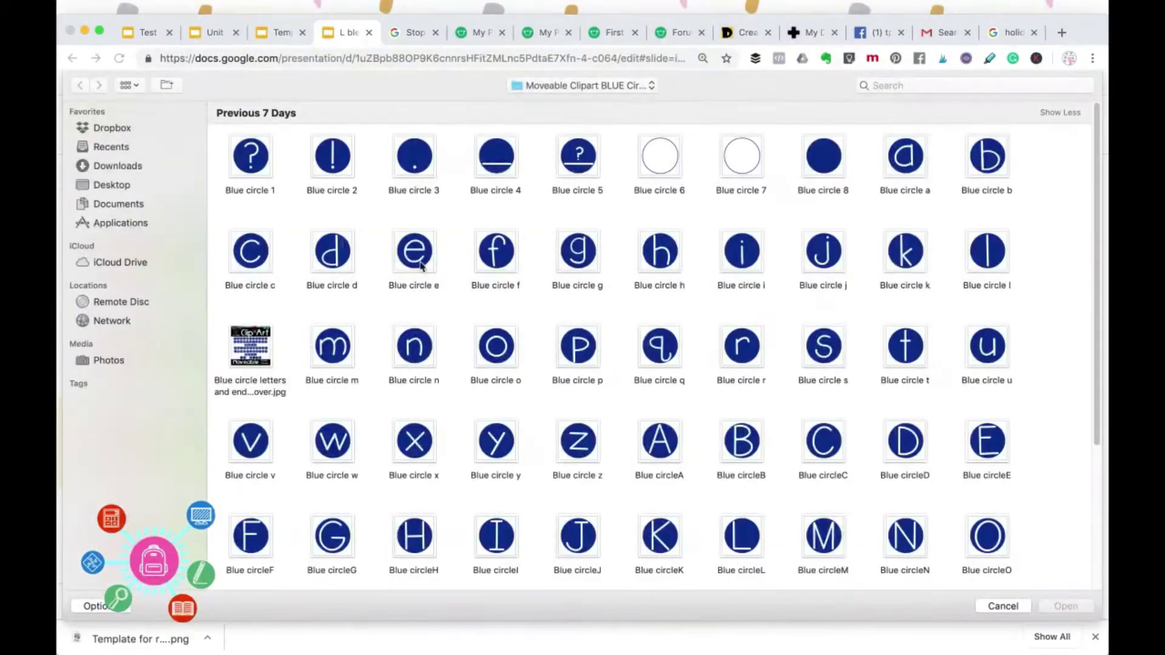
pyautogui.doubleClick(411, 154)
pyautogui.moveTo(678, 229); pyautogui.dragTo(481, 424)
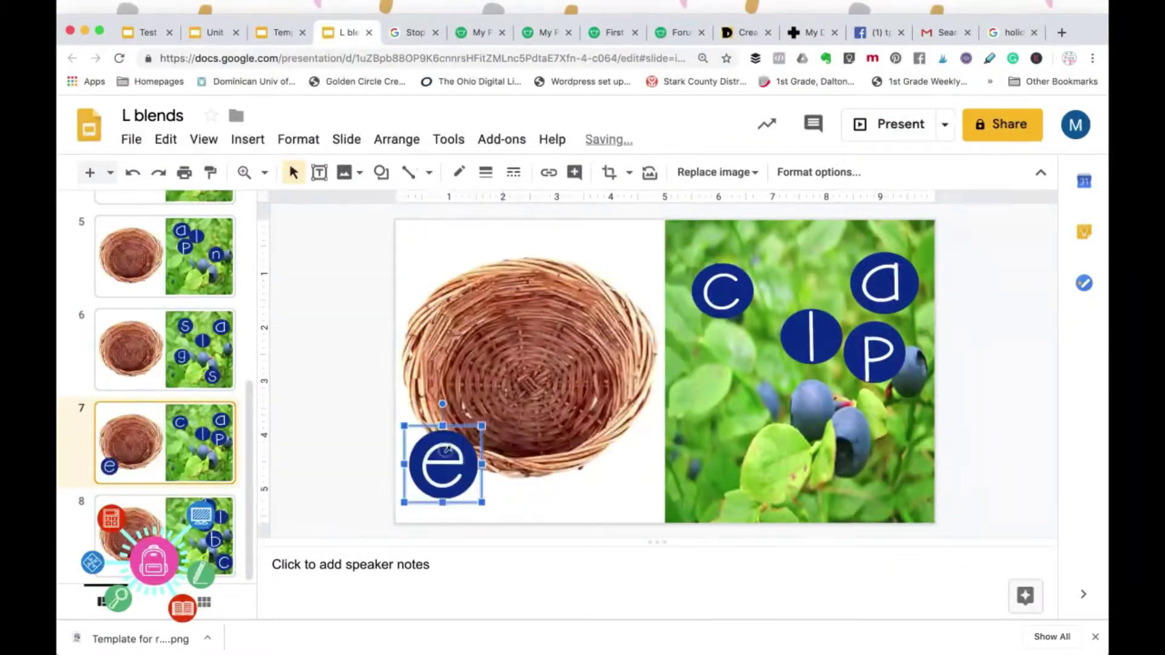
pyautogui.moveTo(441, 459); pyautogui.dragTo(737, 393)
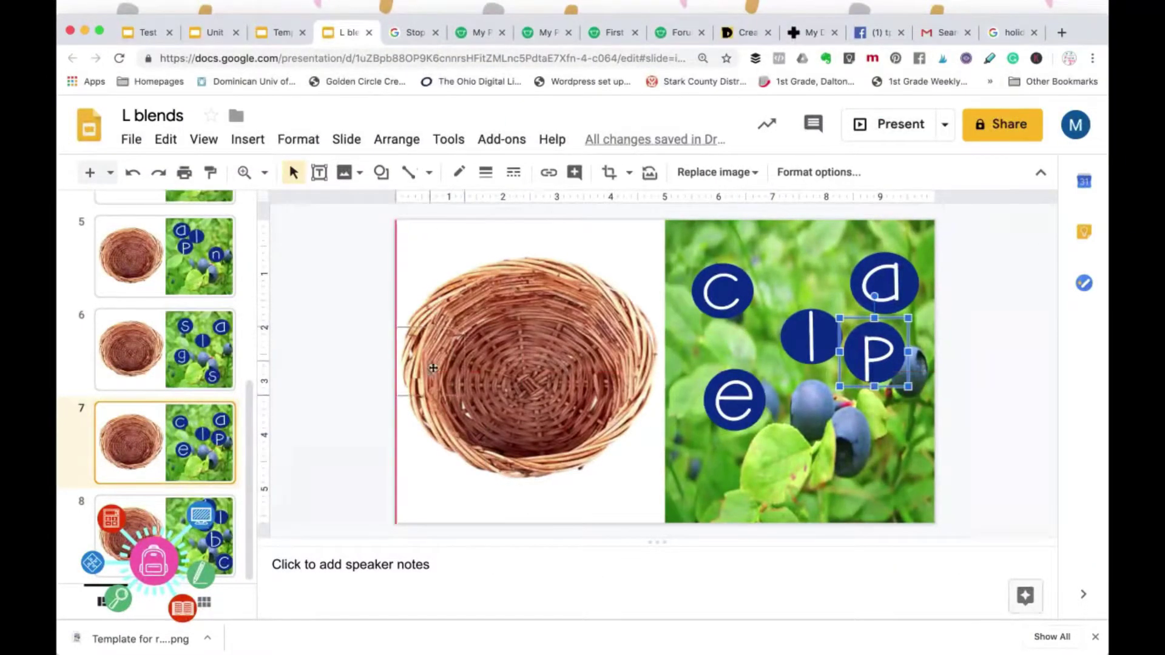
# Line up p, l, a, c on the basket to spell place, then move c and e back onto the photo
pyautogui.moveTo(875, 350); pyautogui.dragTo(489, 361)
pyautogui.moveTo(810, 337); pyautogui.dragTo(495, 359)
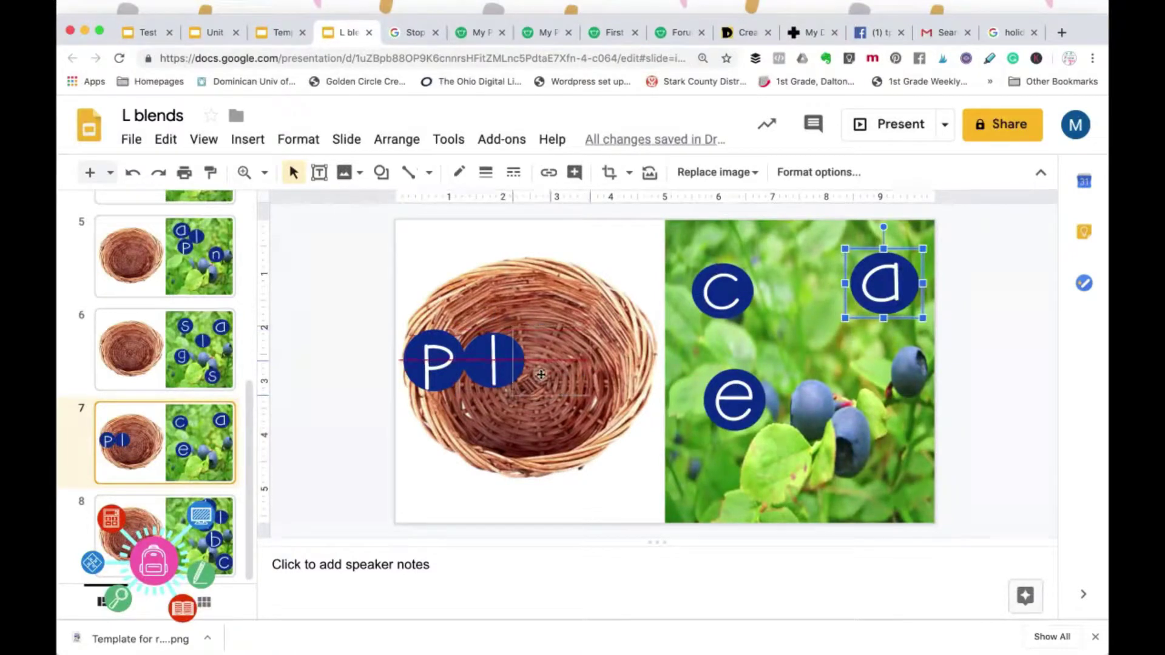
pyautogui.moveTo(884, 283); pyautogui.dragTo(548, 359)
pyautogui.moveTo(721, 290)
pyautogui.mouseDown()
pyautogui.moveTo(606, 359)
pyautogui.moveTo(657, 362)
pyautogui.mouseUp()
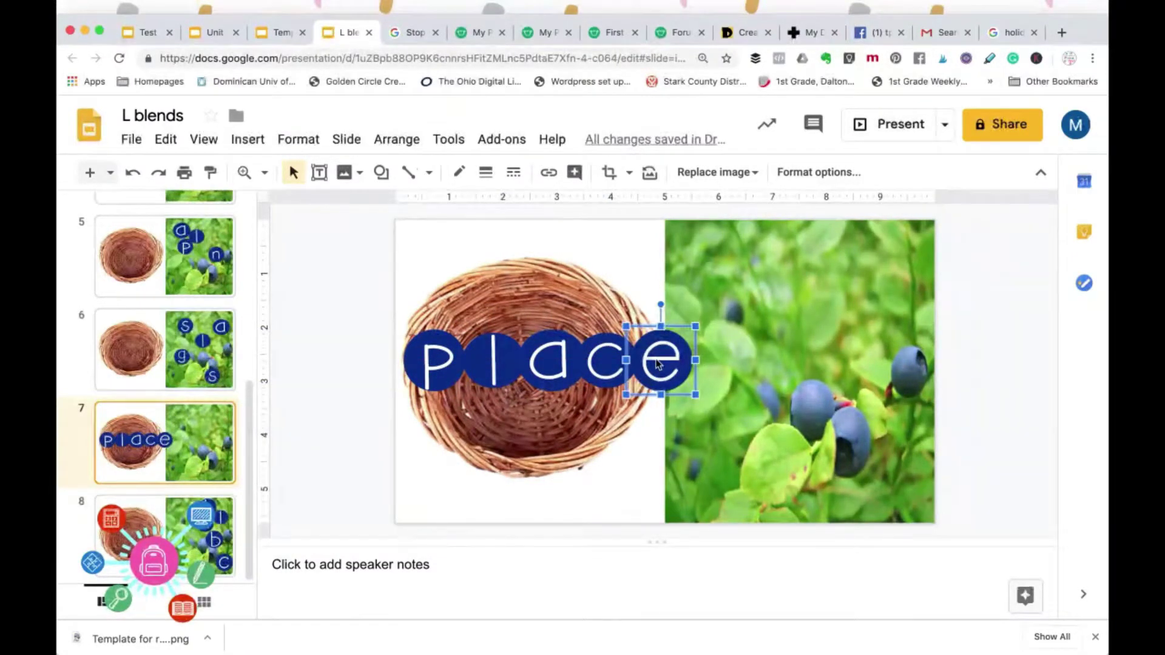
pyautogui.moveTo(672, 367); pyautogui.dragTo(848, 296)
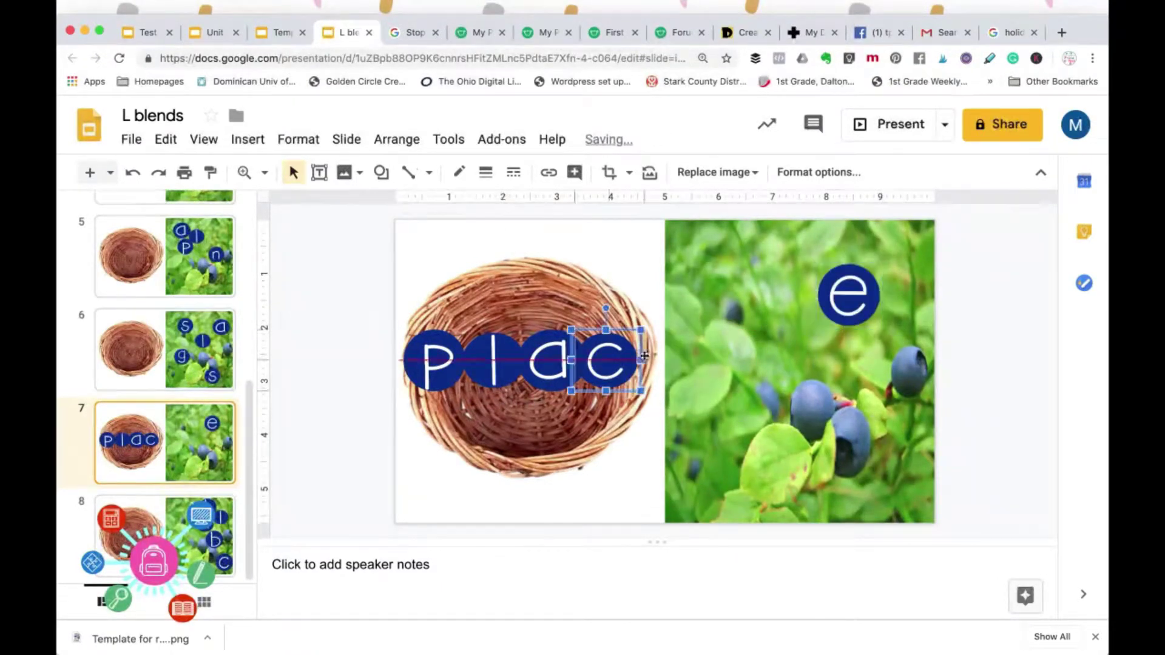
pyautogui.moveTo(606, 359); pyautogui.dragTo(763, 298)
# Move the a, l and p circles off the basket into a scrambled layout over the blueberries
pyautogui.click(548, 367)
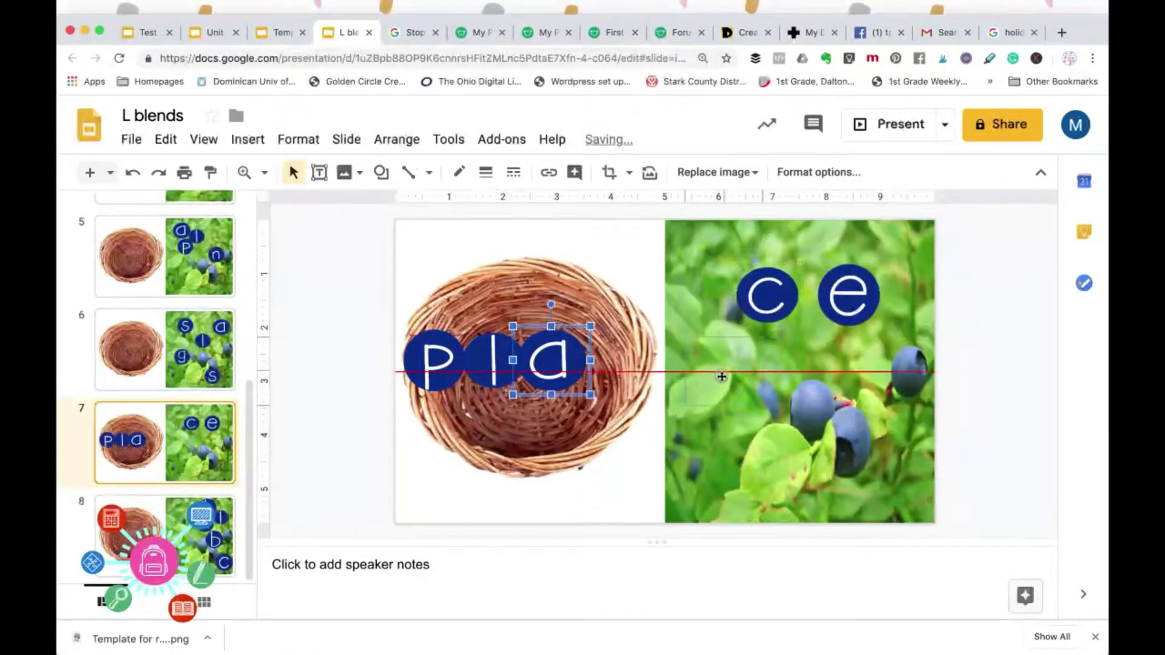
pyautogui.moveTo(721, 376); pyautogui.dragTo(723, 374)
pyautogui.moveTo(493, 363)
pyautogui.mouseDown()
pyautogui.moveTo(823, 265)
pyautogui.moveTo(790, 284)
pyautogui.mouseUp()
pyautogui.moveTo(445, 379)
pyautogui.mouseDown()
pyautogui.moveTo(788, 413)
pyautogui.moveTo(770, 446)
pyautogui.moveTo(817, 397)
pyautogui.moveTo(901, 358)
pyautogui.mouseUp()
pyautogui.click(1042, 373)
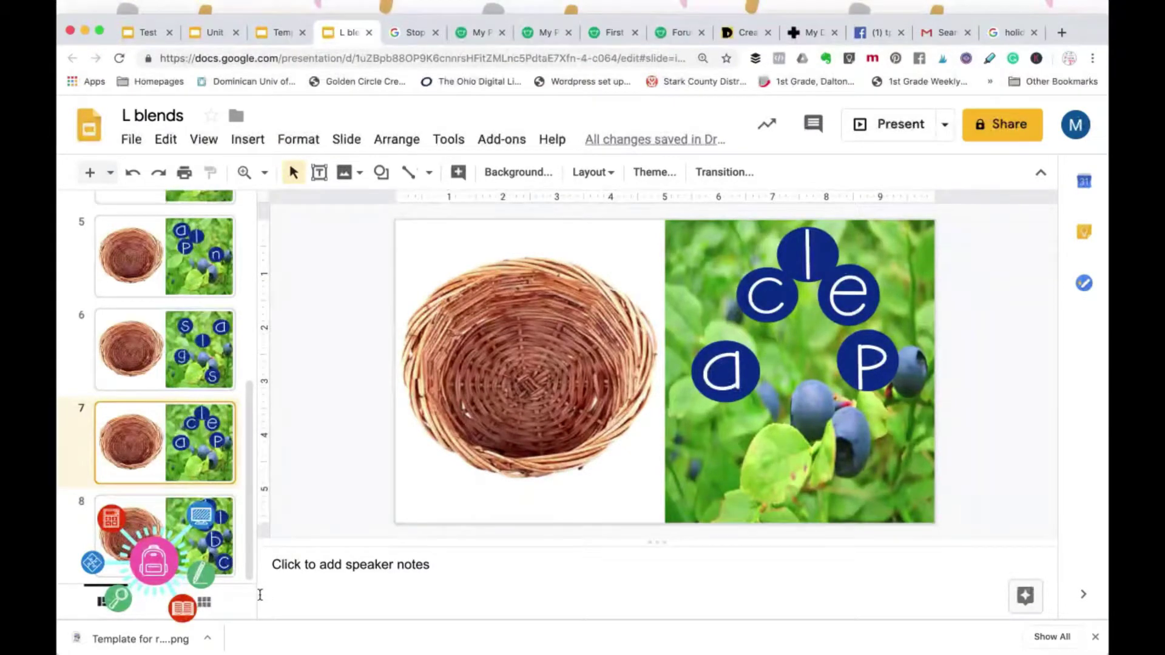
pyautogui.click(208, 639)
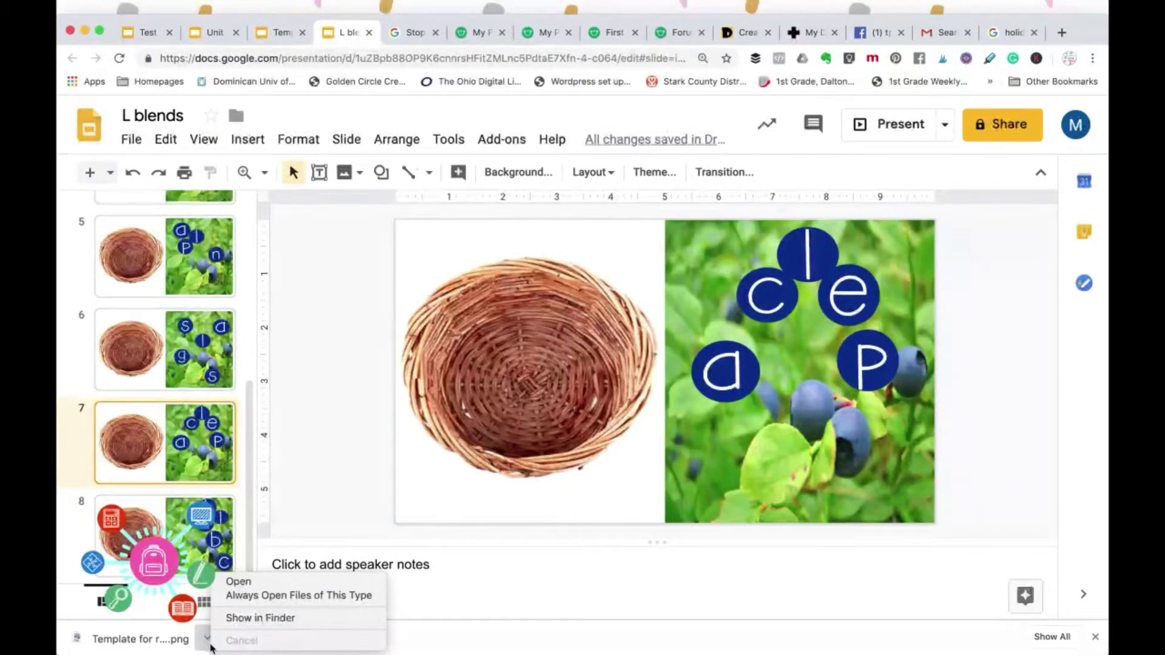
# In the template presentation, crop the left edge off the blueberry photo
pyautogui.click(282, 34)
pyautogui.click(282, 34)
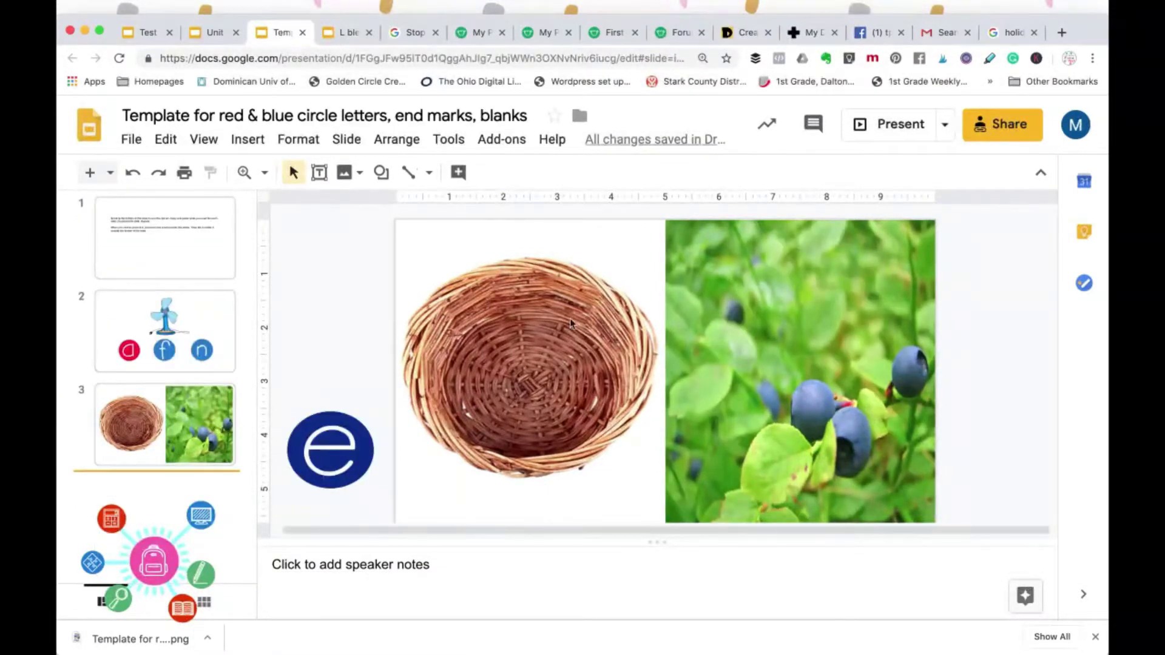
pyautogui.click(716, 358)
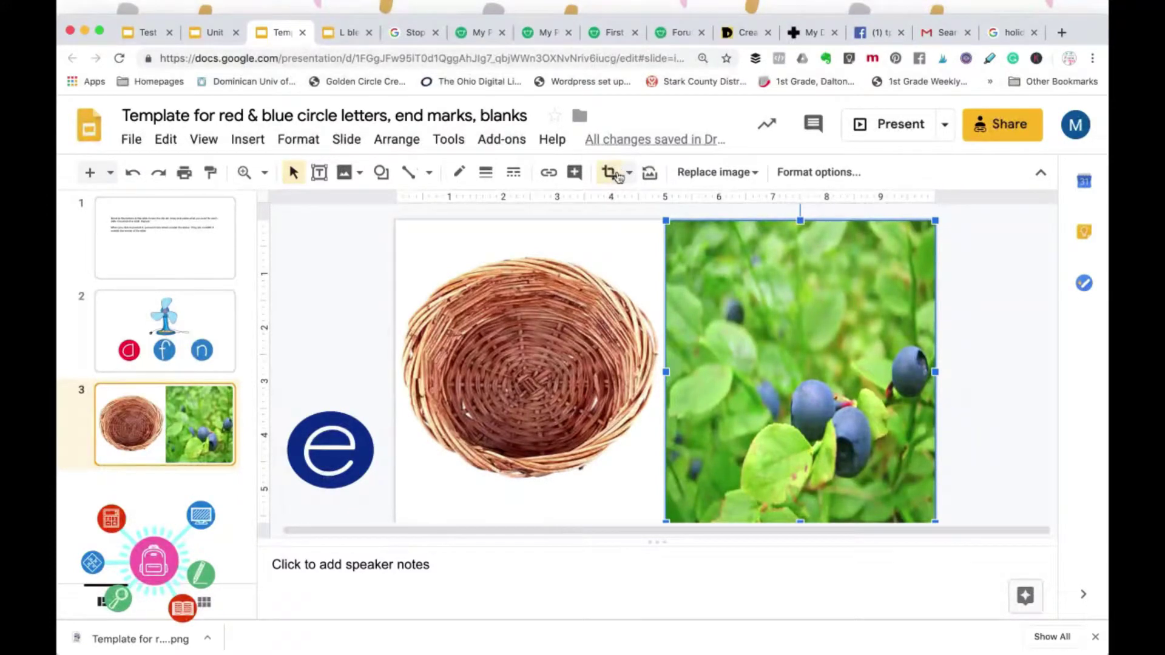
pyautogui.click(609, 172)
pyautogui.moveTo(667, 372); pyautogui.dragTo(707, 380)
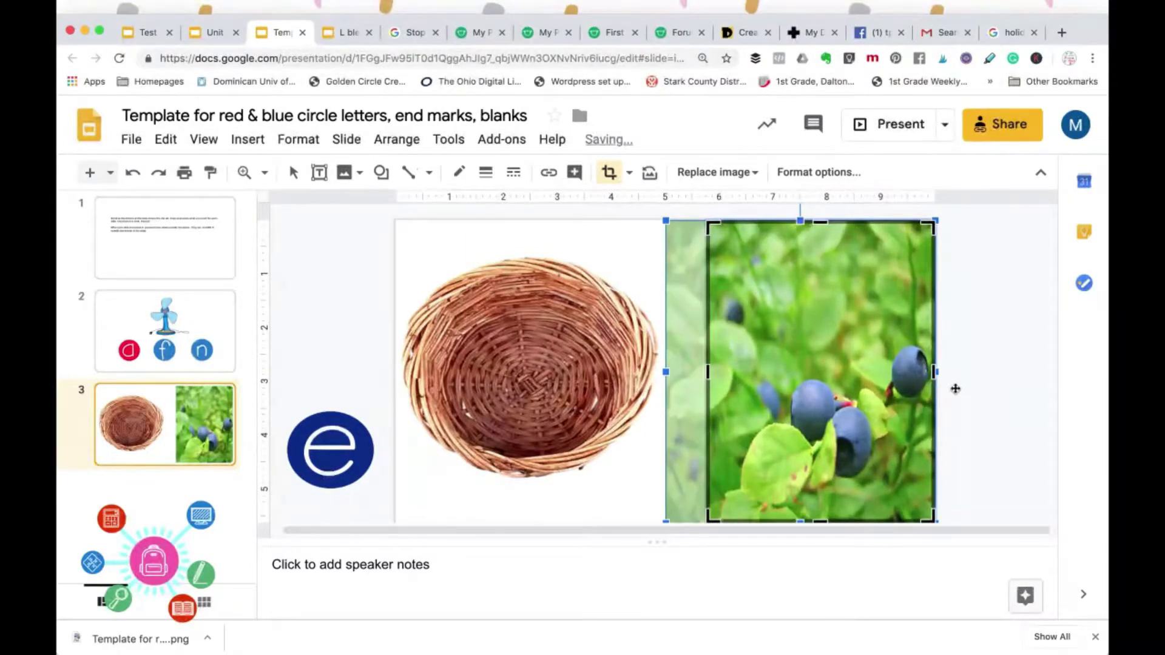
pyautogui.click(955, 390)
# Stretch the basket image wider on both sides to meet the blueberry photo
pyautogui.click(575, 330)
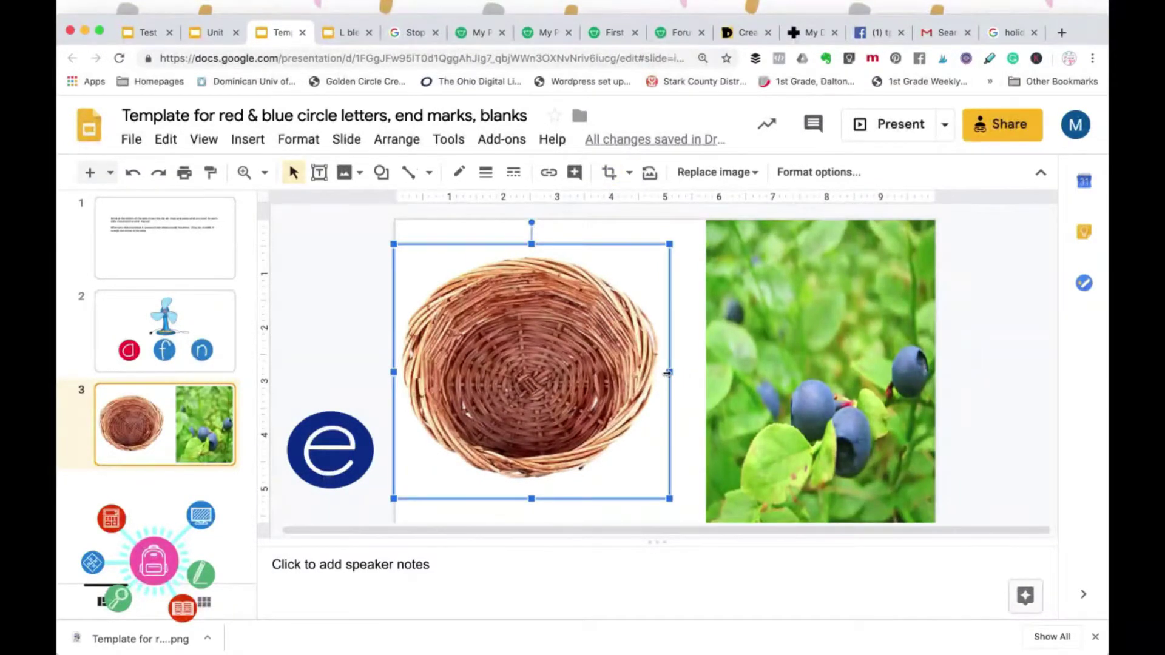
pyautogui.moveTo(669, 371); pyautogui.dragTo(708, 372)
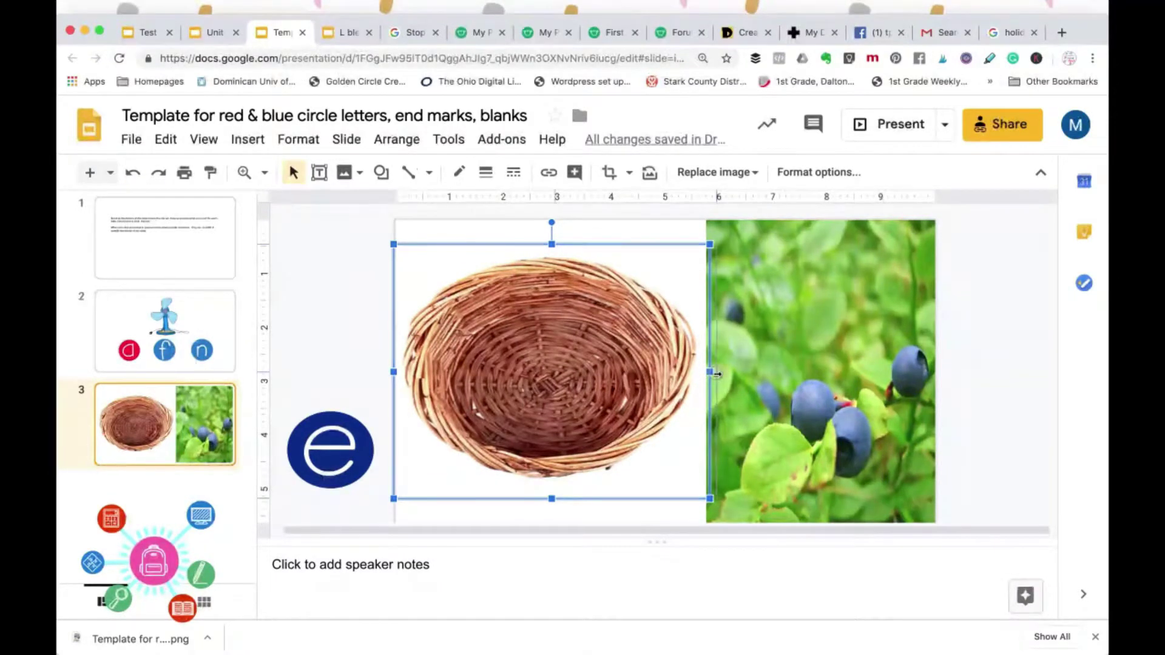
pyautogui.moveTo(706, 378); pyautogui.dragTo(718, 378)
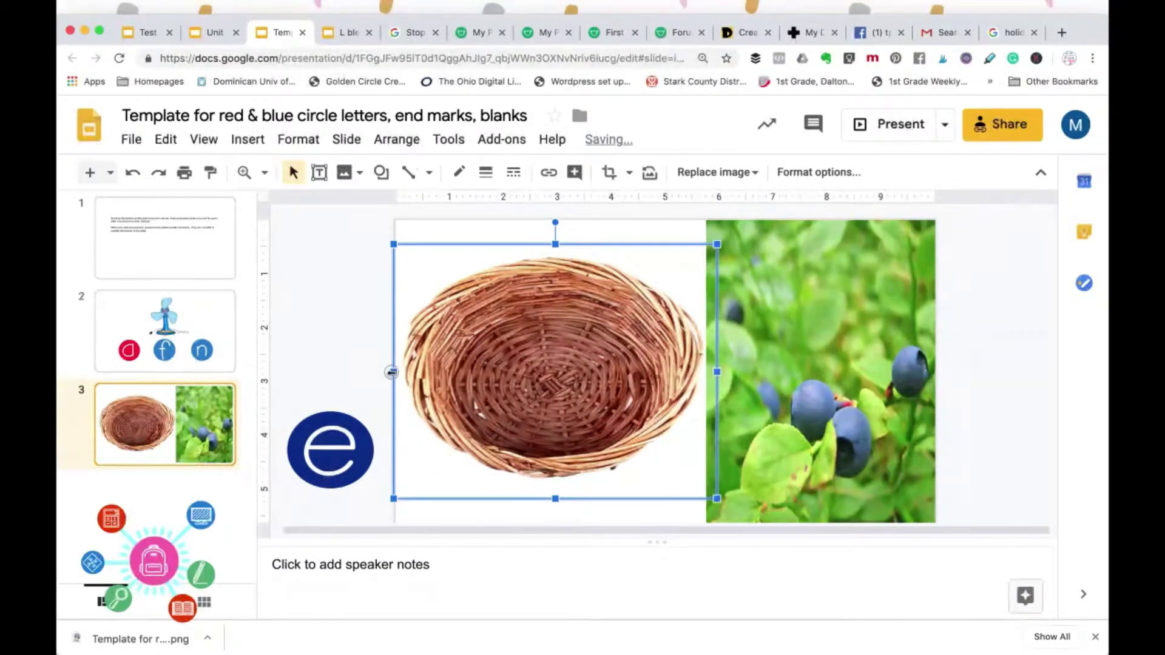
pyautogui.moveTo(392, 372); pyautogui.dragTo(386, 376)
pyautogui.click(348, 365)
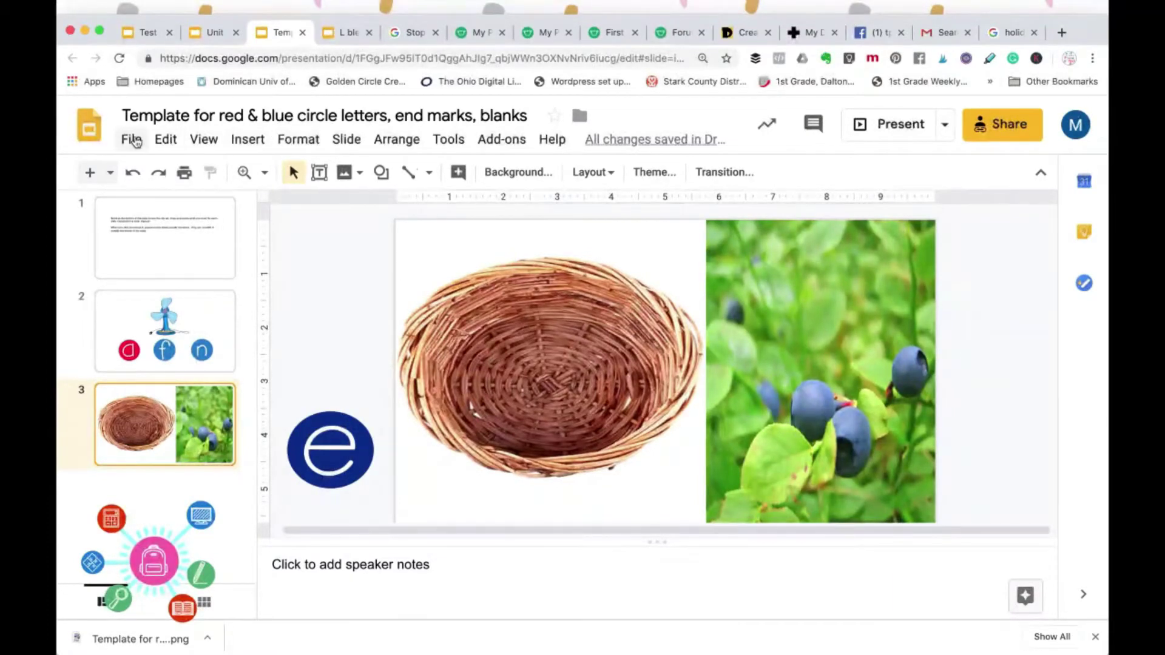
# Check the L blends slide's Background settings without changes and return to the template tab
pyautogui.click(133, 140)
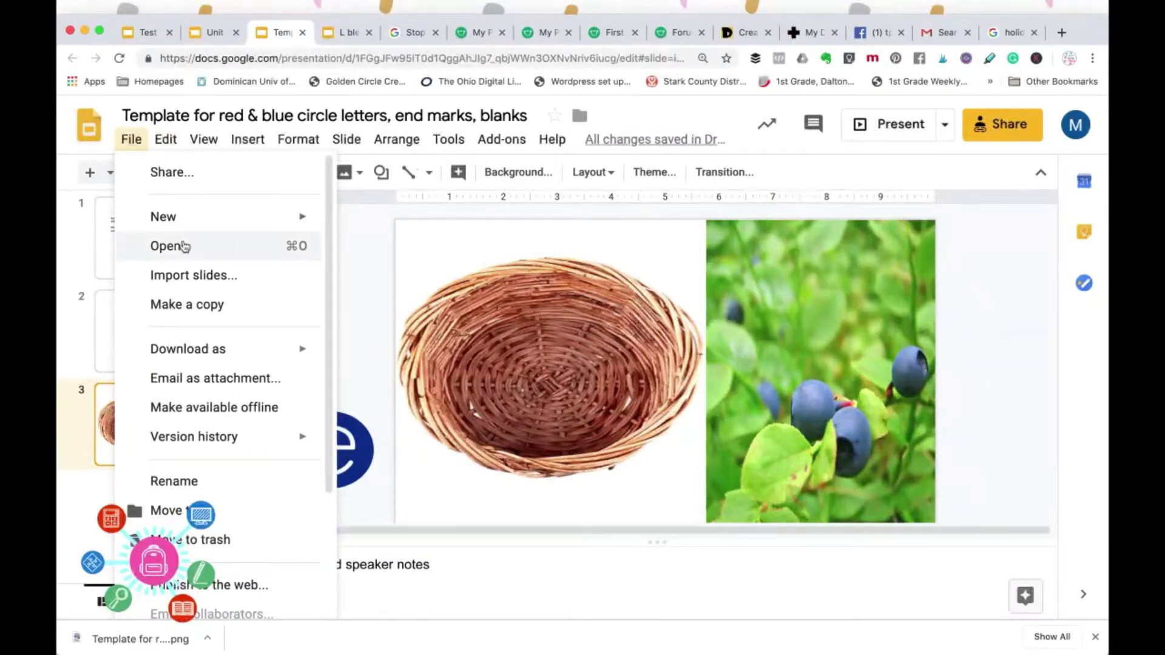
pyautogui.click(351, 313)
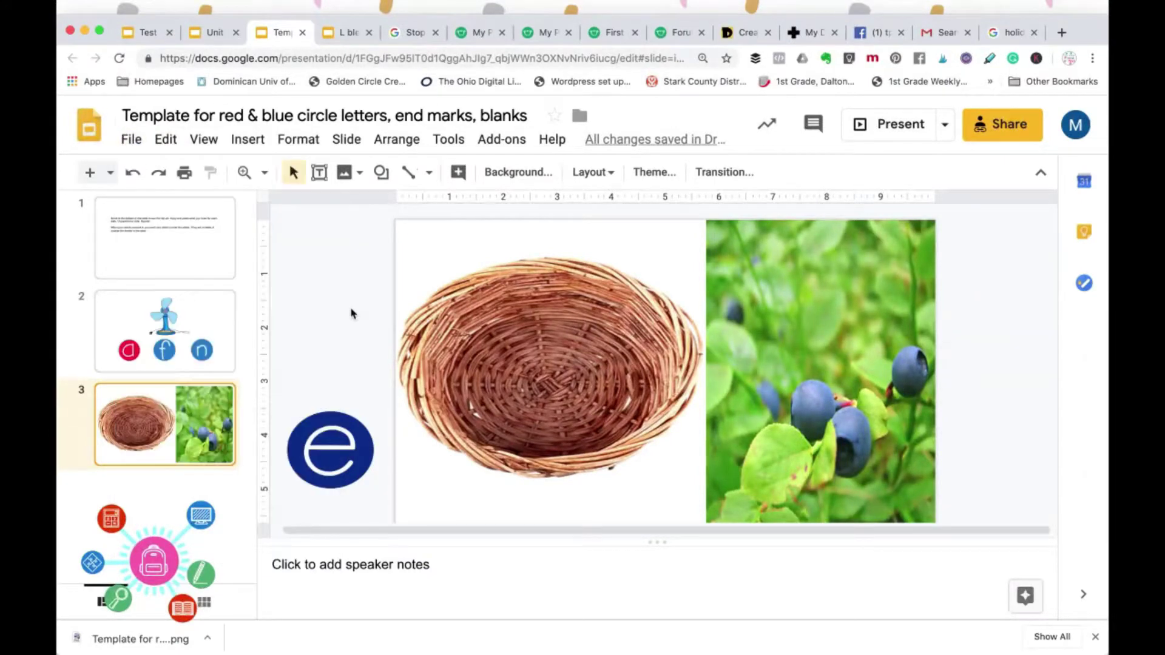
pyautogui.click(346, 37)
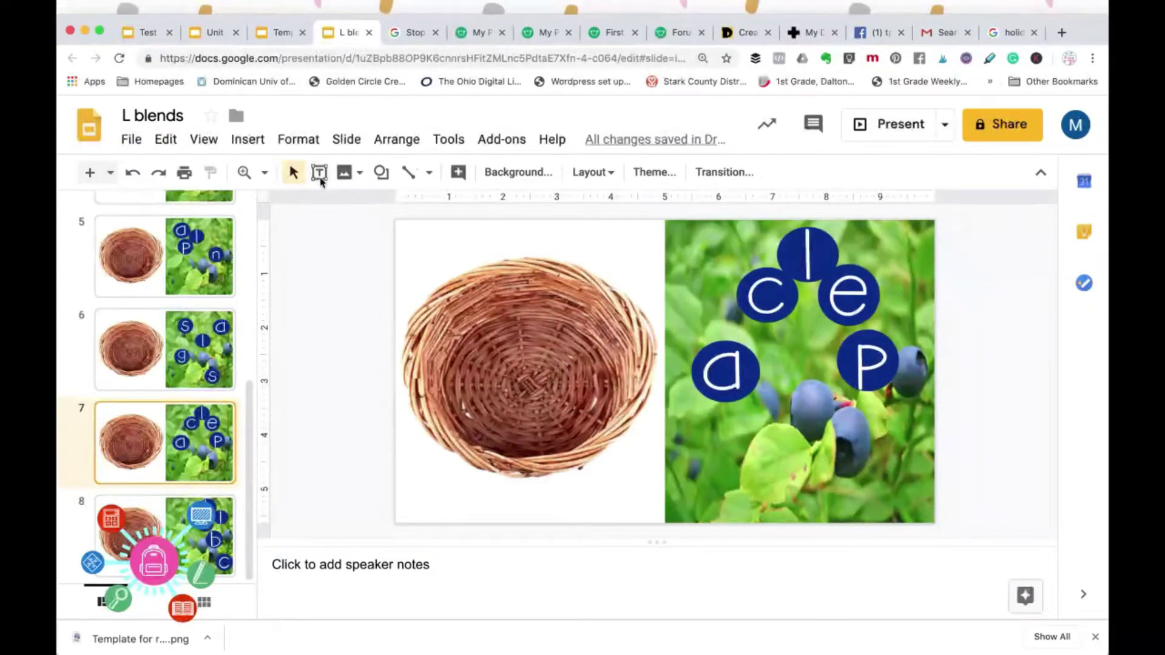
pyautogui.click(259, 144)
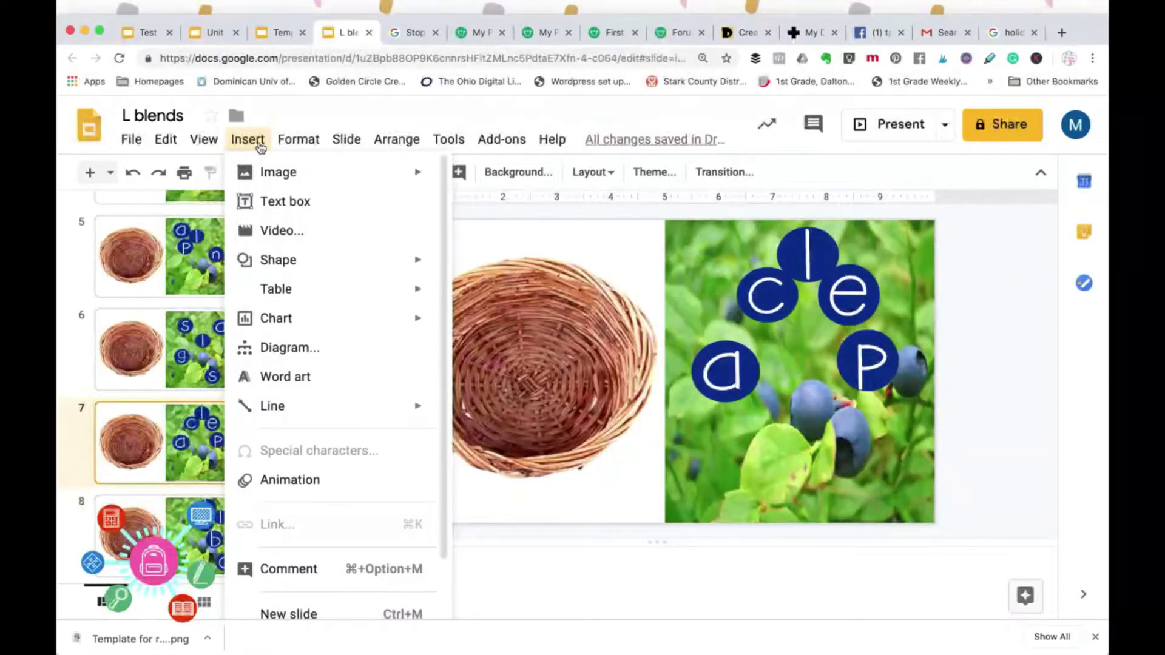
pyautogui.scroll(-2, 299, 253)
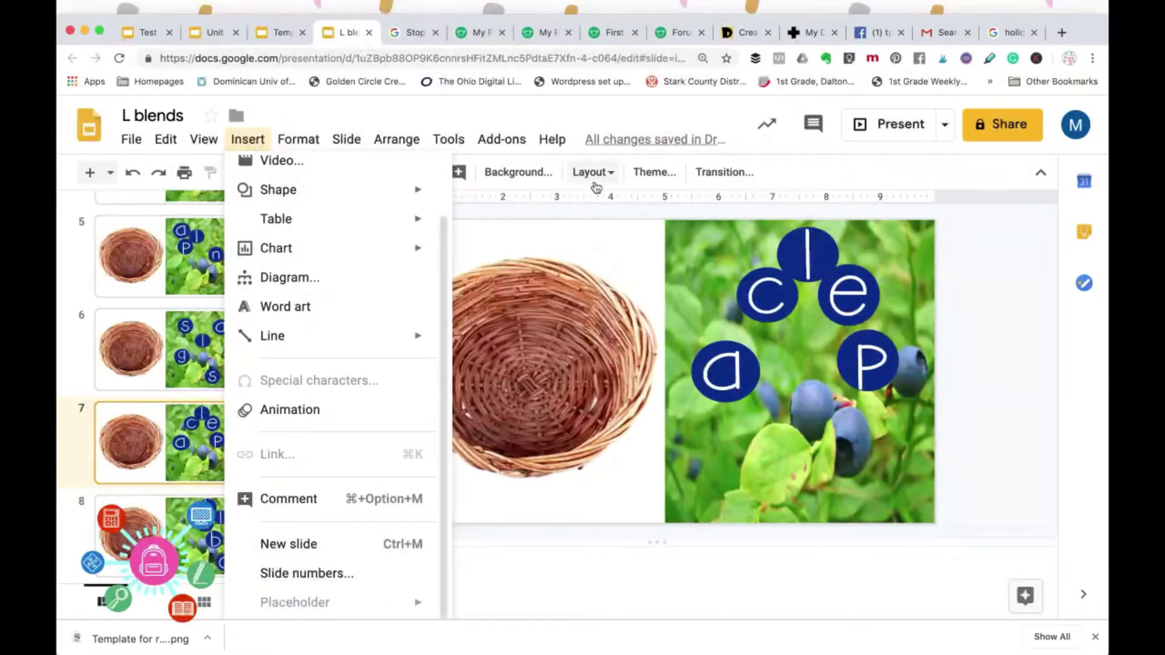
pyautogui.click(509, 173)
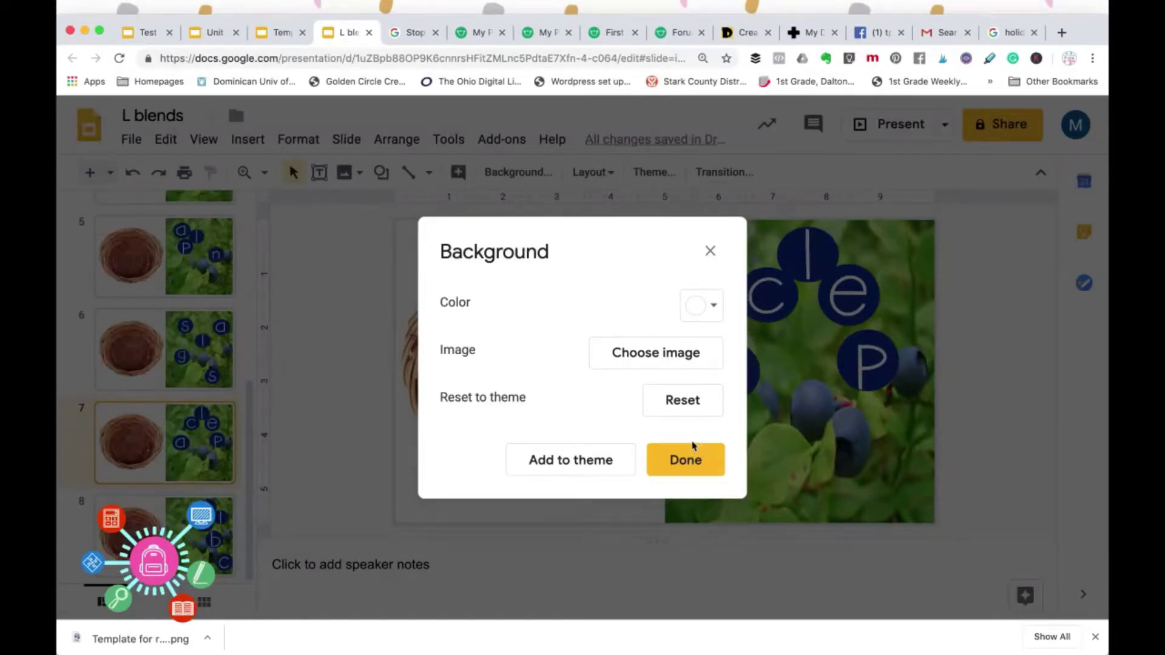
pyautogui.click(710, 251)
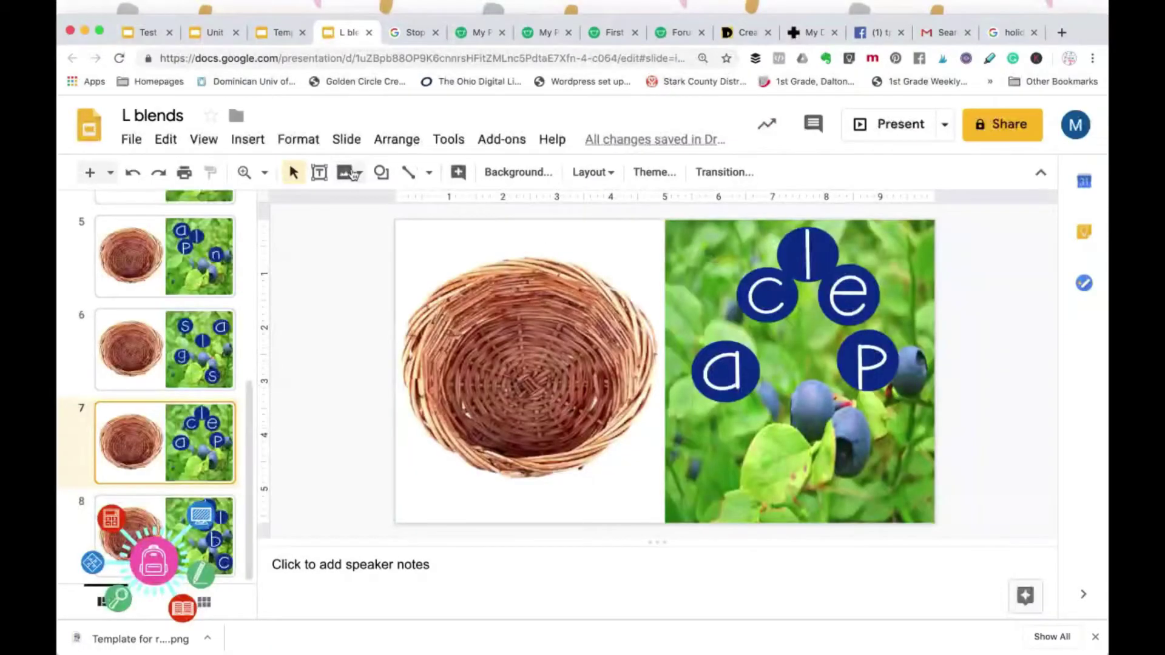
pyautogui.click(282, 33)
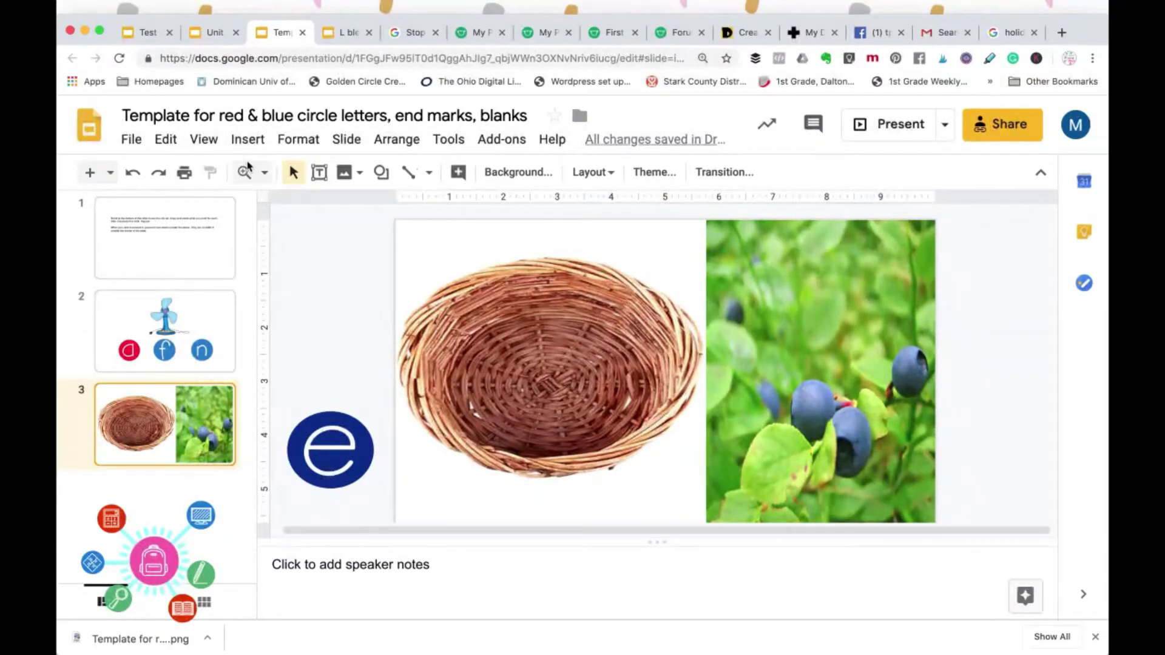
# Download the template's basket slide as a JPEG and reopen the L blends deck at slide 1
pyautogui.click(136, 144)
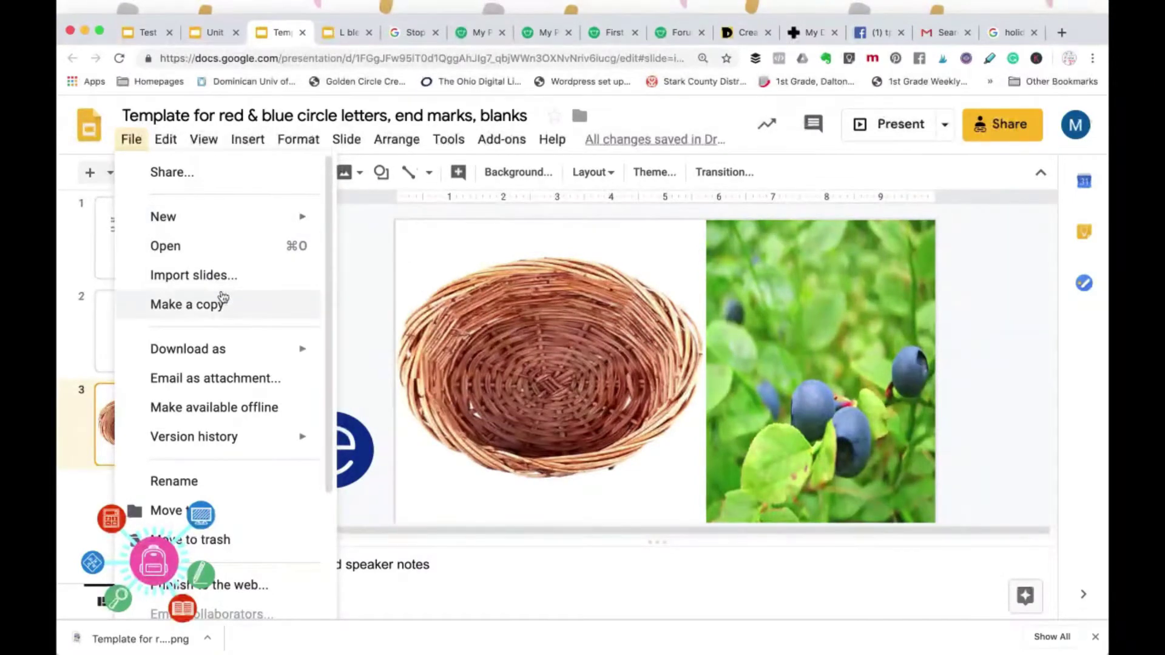
pyautogui.moveTo(188, 349)
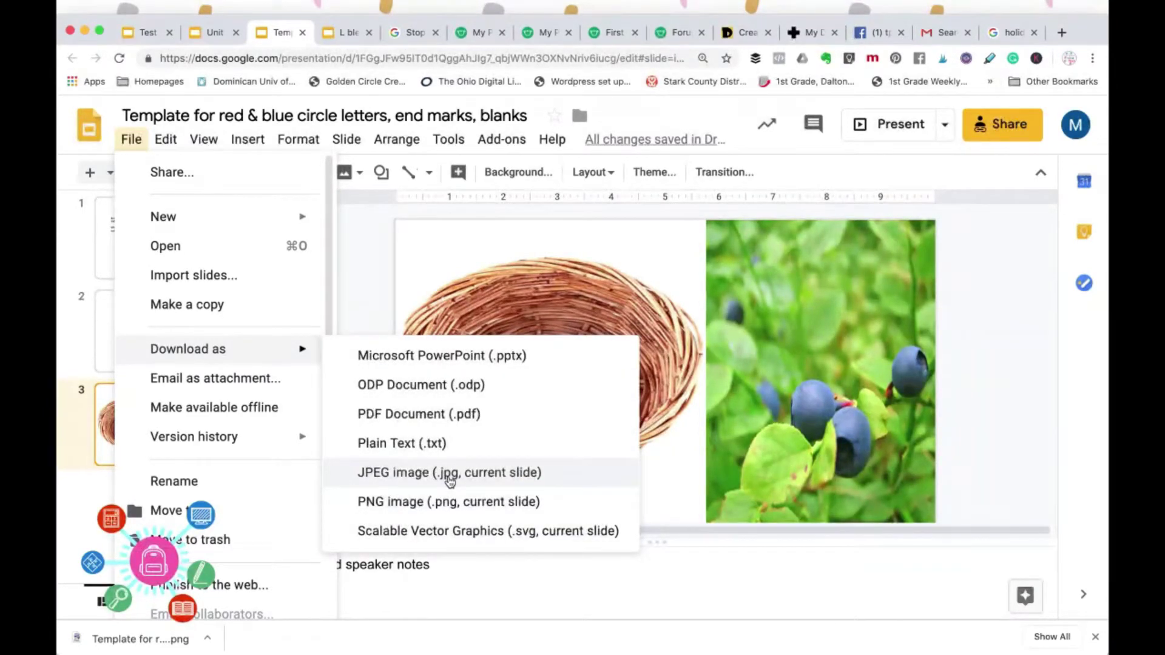
pyautogui.click(448, 481)
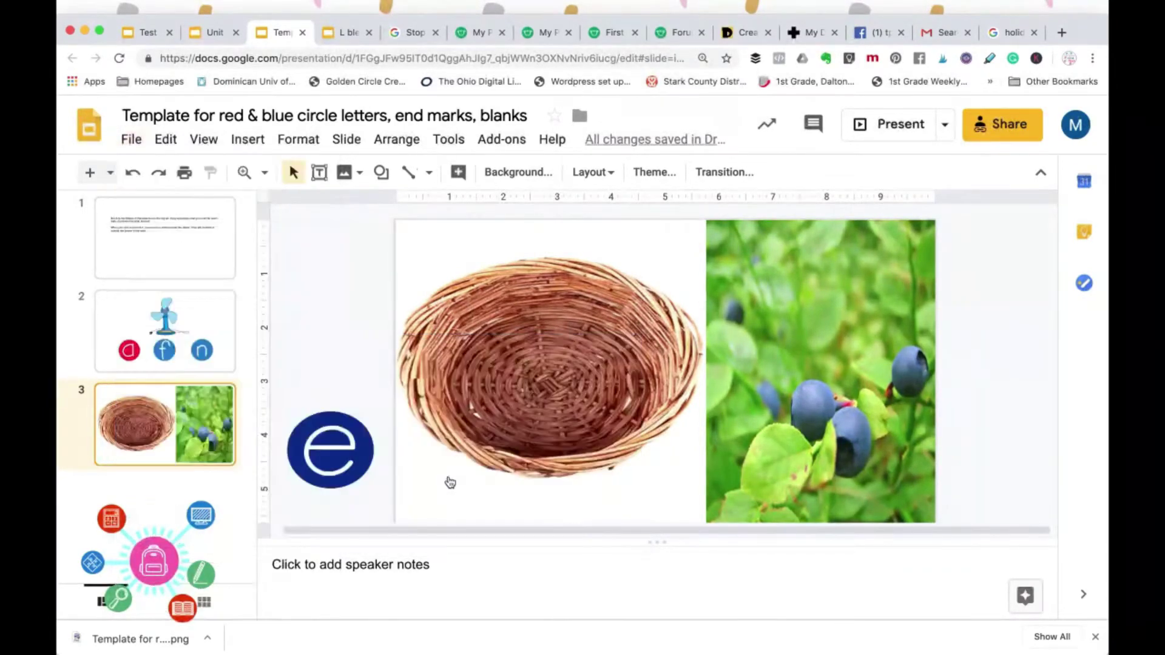
pyautogui.click(362, 31)
pyautogui.scroll(3, 160, 304)
pyautogui.scroll(3, 160, 303)
pyautogui.click(160, 266)
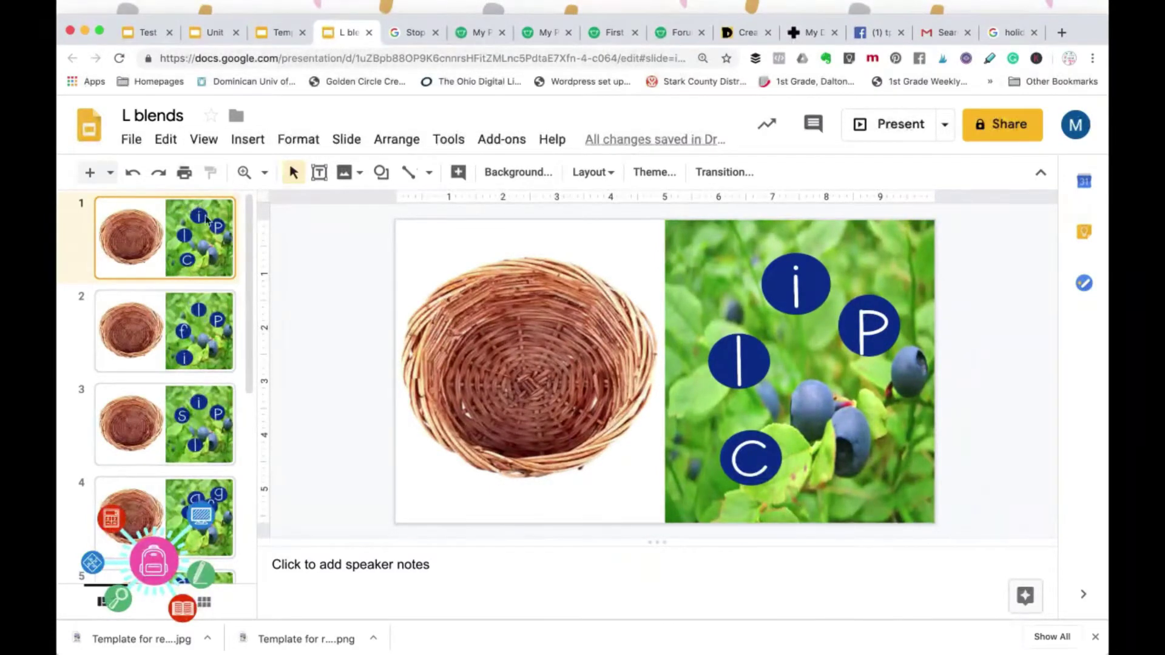
pyautogui.scroll(-5, 197, 338)
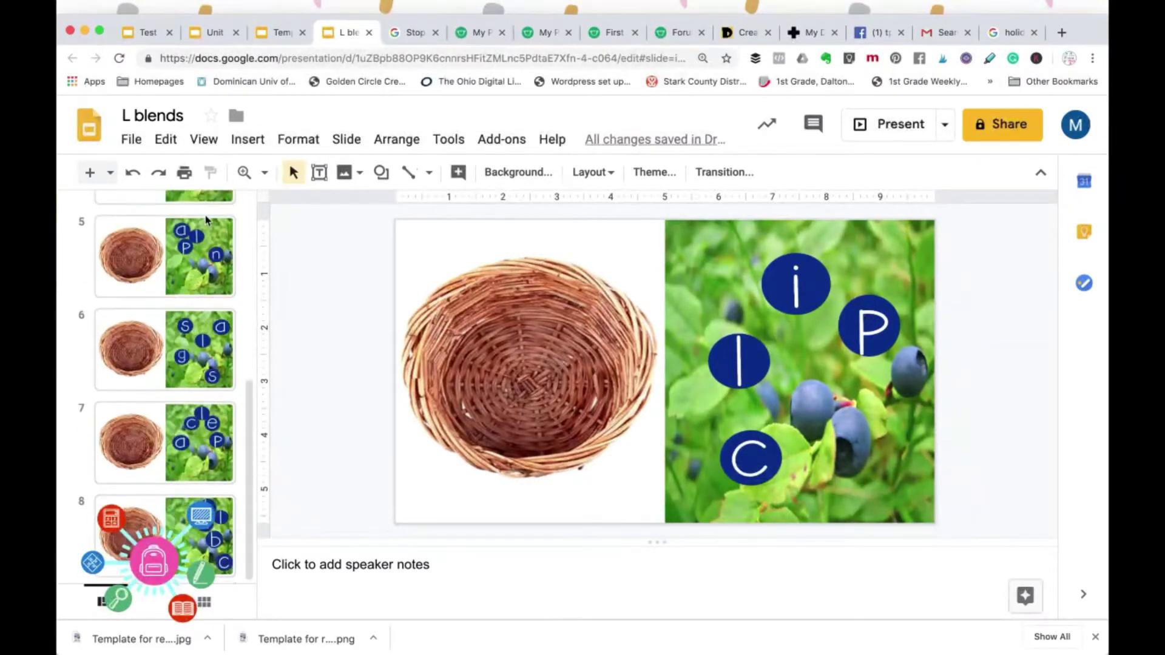
# Set the downloaded template JPEG from Downloads as the background theme for all L blends slides
pyautogui.click(167, 466)
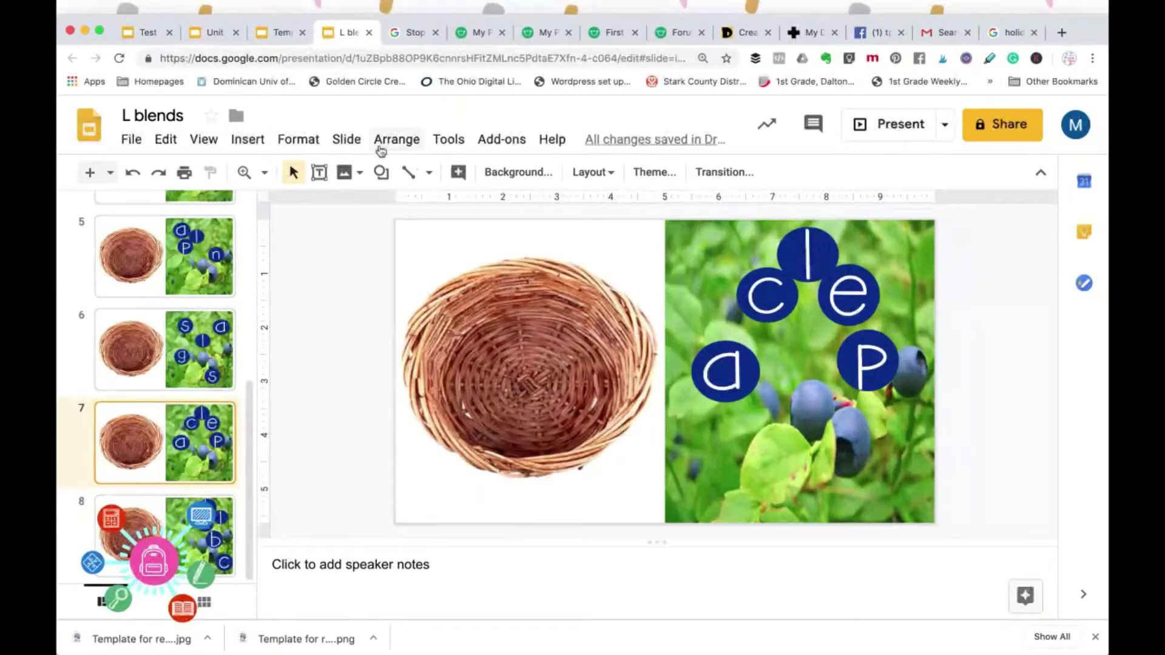
pyautogui.click(537, 179)
pyautogui.click(675, 347)
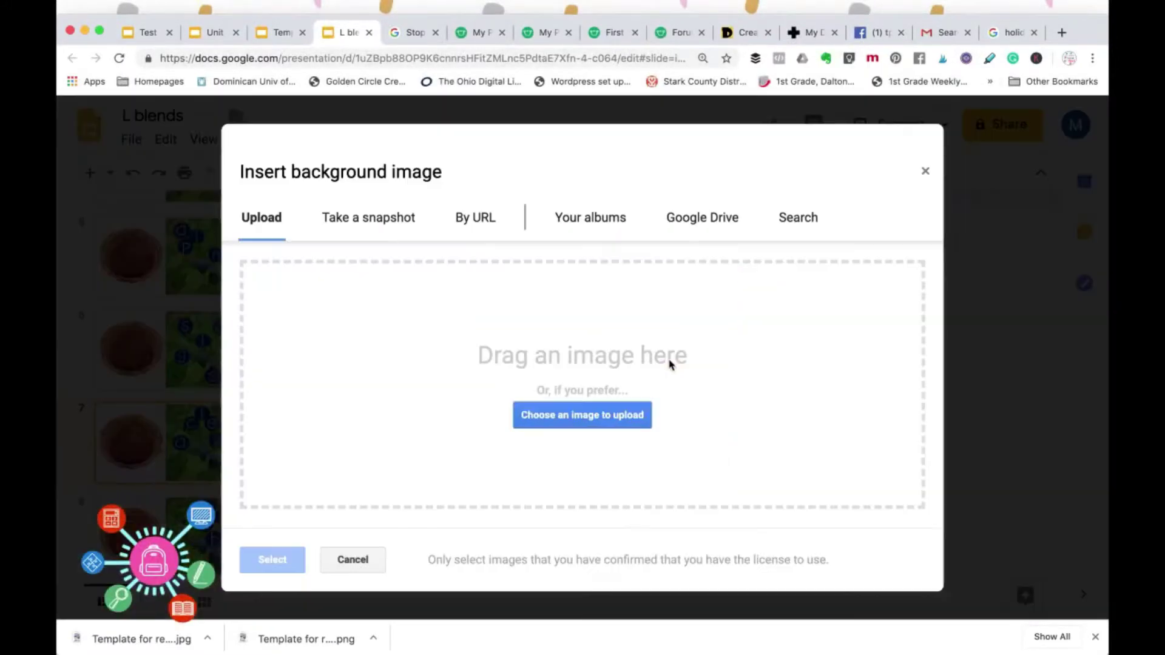
pyautogui.click(580, 416)
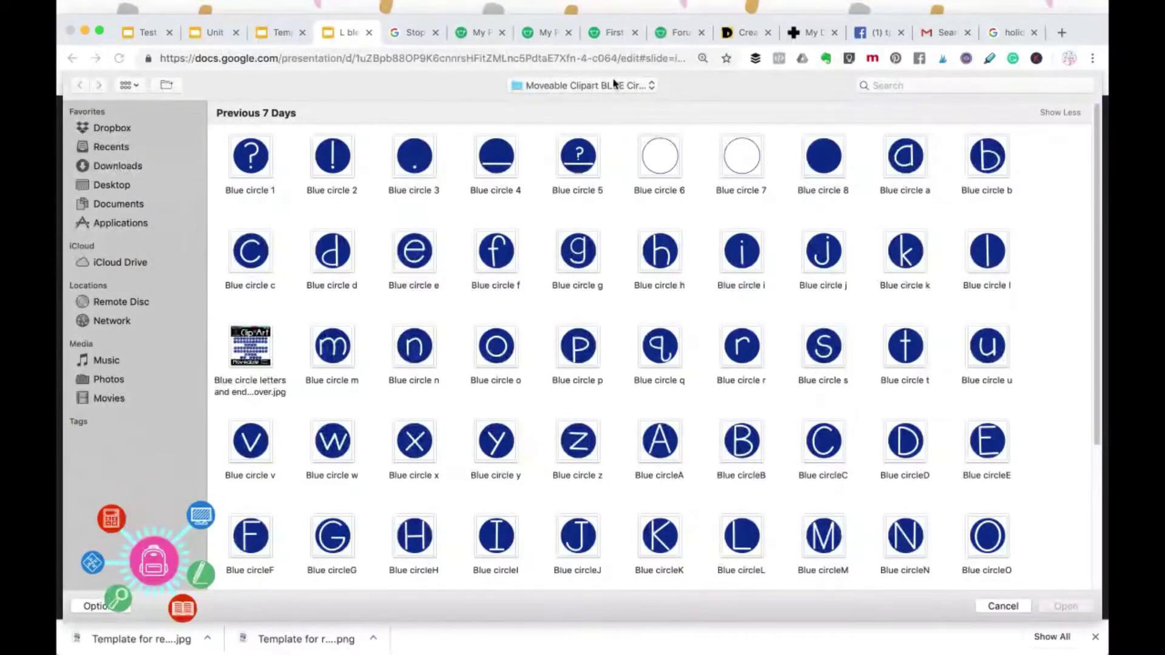
pyautogui.click(113, 168)
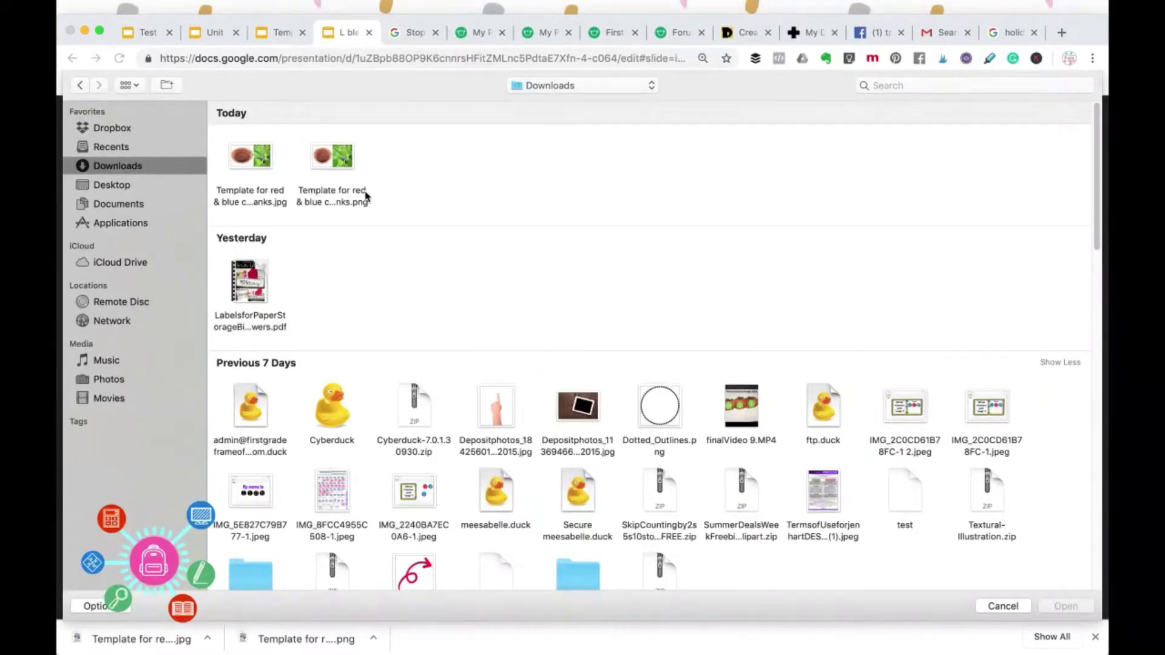
pyautogui.doubleClick(256, 164)
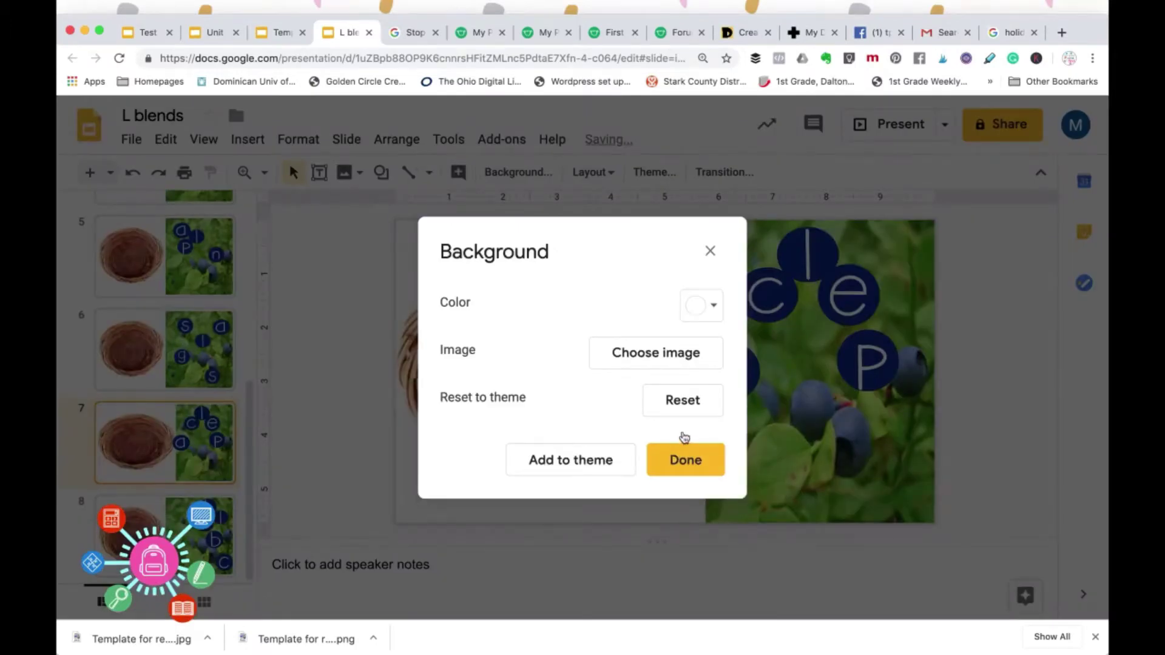
pyautogui.click(592, 462)
pyautogui.click(698, 467)
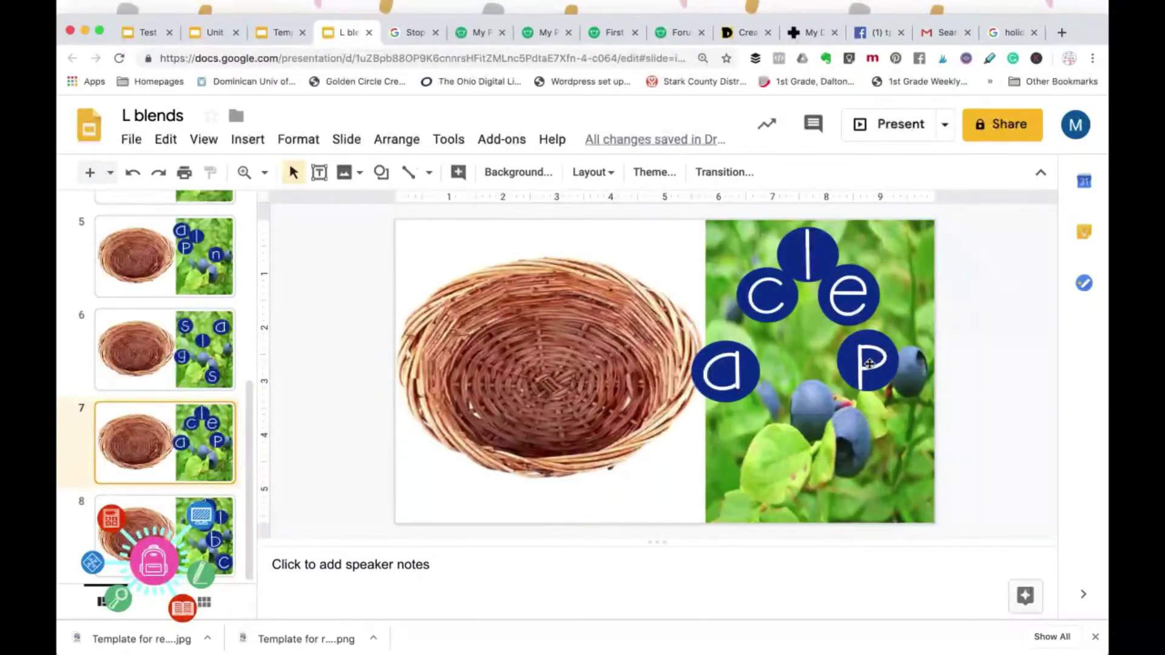
pyautogui.moveTo(868, 364); pyautogui.dragTo(435, 360)
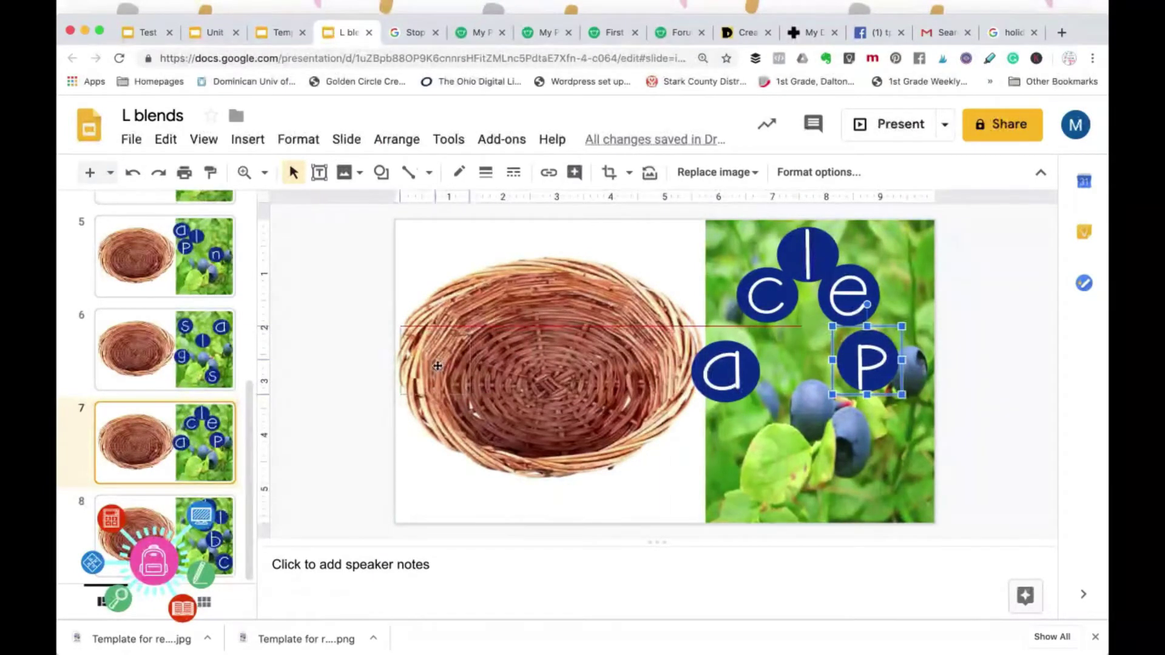
pyautogui.moveTo(806, 251); pyautogui.dragTo(497, 360)
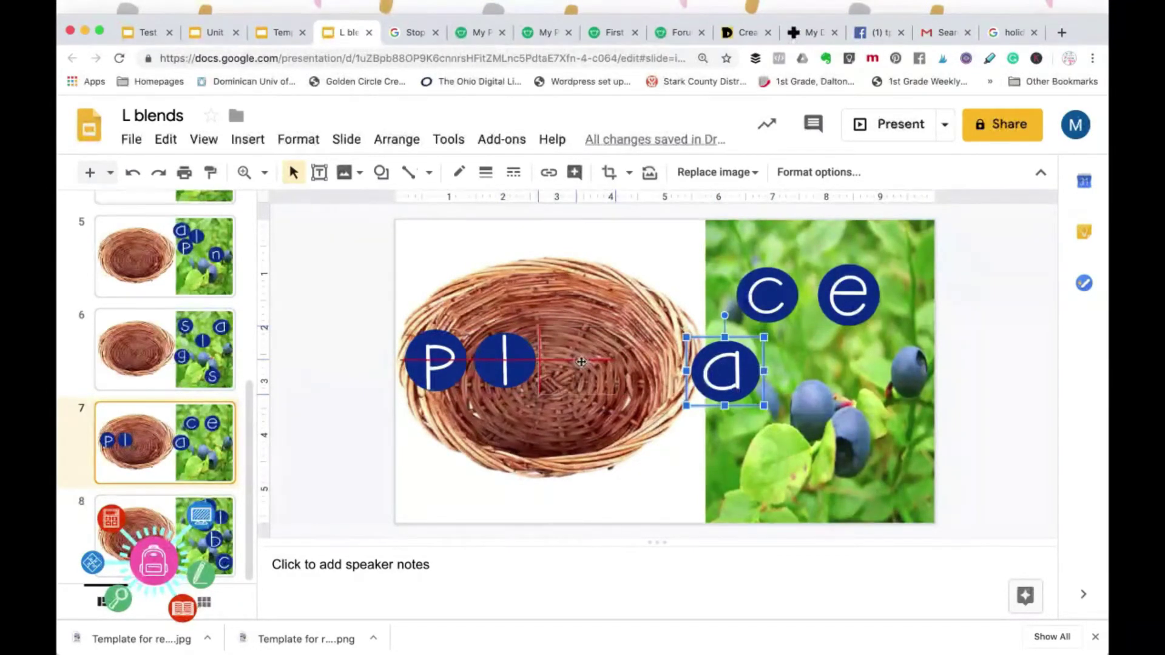
pyautogui.moveTo(714, 377); pyautogui.dragTo(567, 366)
pyautogui.moveTo(743, 308)
pyautogui.mouseDown()
pyautogui.moveTo(615, 368)
pyautogui.moveTo(491, 373)
pyautogui.moveTo(542, 361)
pyautogui.mouseUp()
pyautogui.click(627, 357)
pyautogui.moveTo(627, 356); pyautogui.dragTo(591, 357)
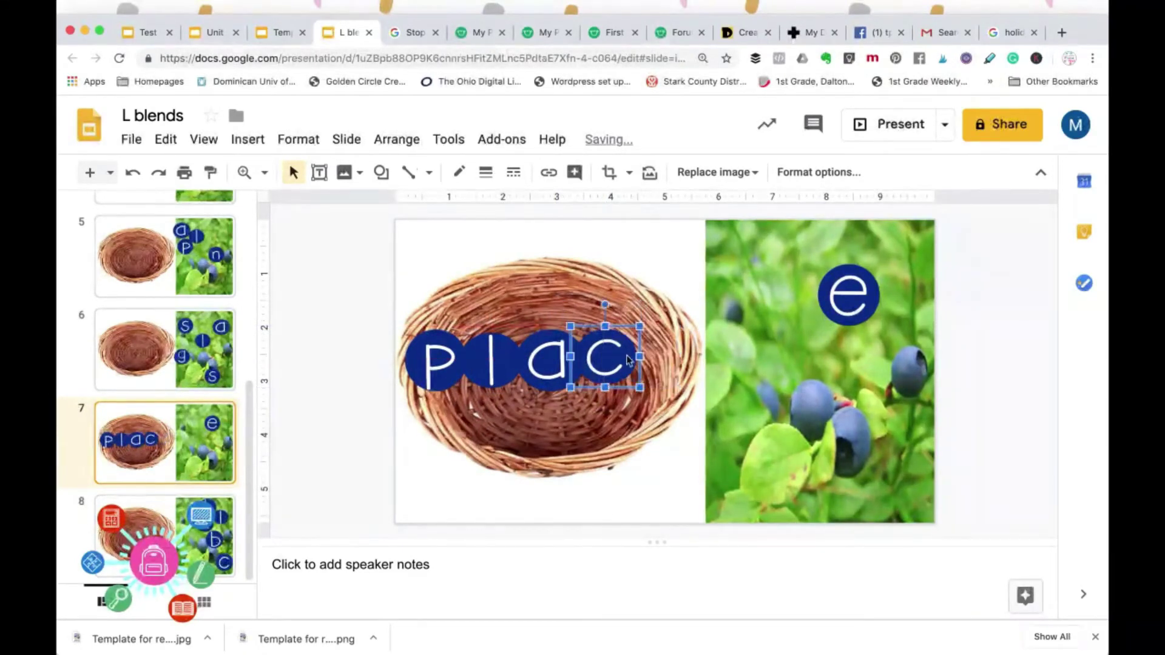
pyautogui.moveTo(849, 294); pyautogui.dragTo(667, 348)
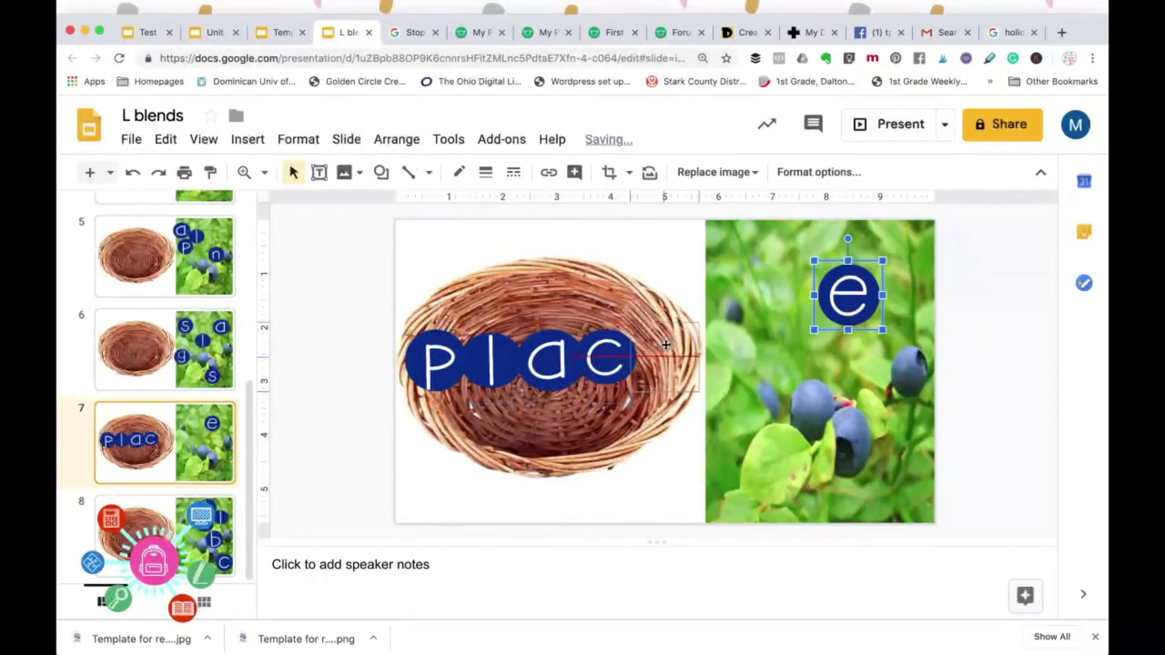
pyautogui.moveTo(667, 348); pyautogui.dragTo(660, 349)
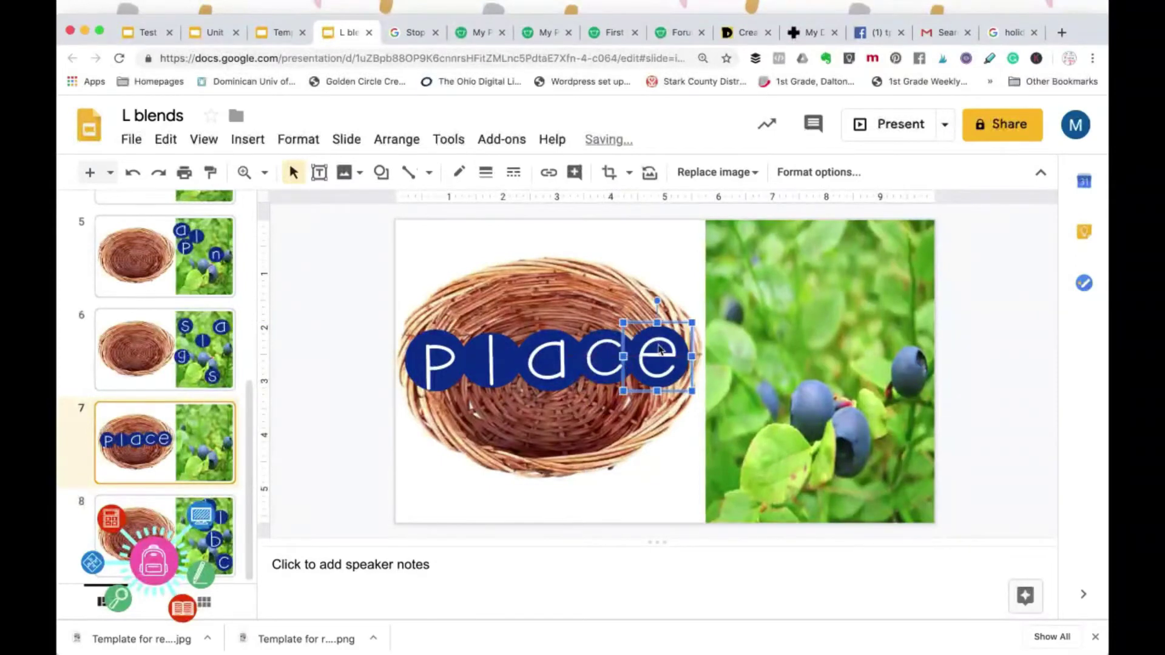
pyautogui.click(341, 435)
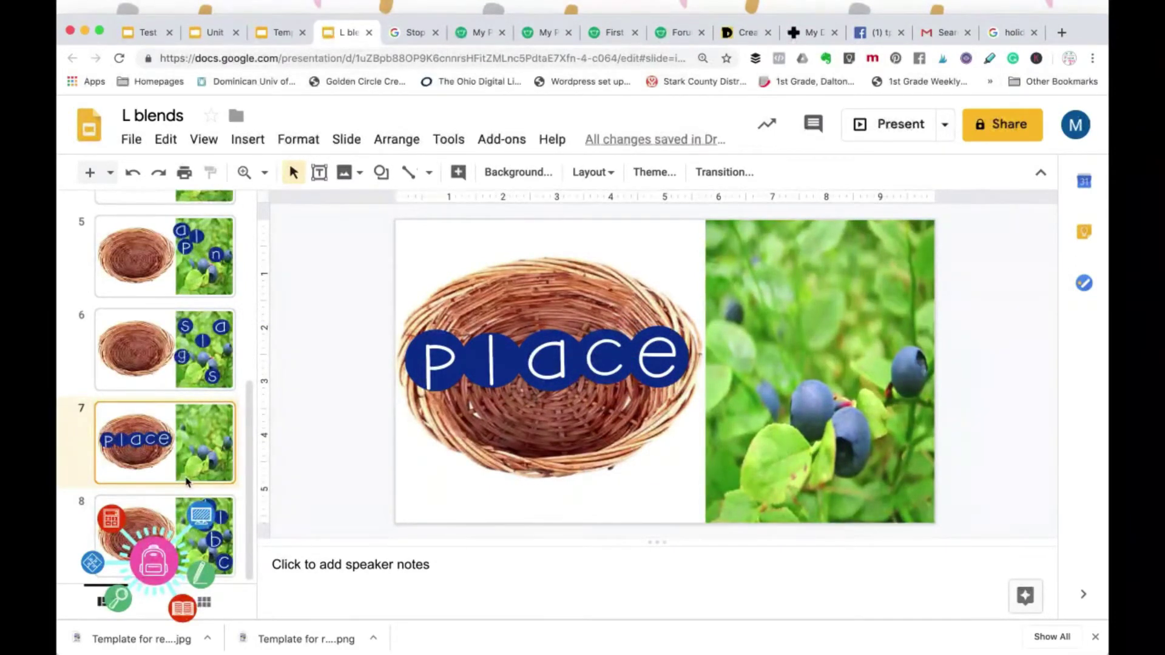
pyautogui.press('super+z')
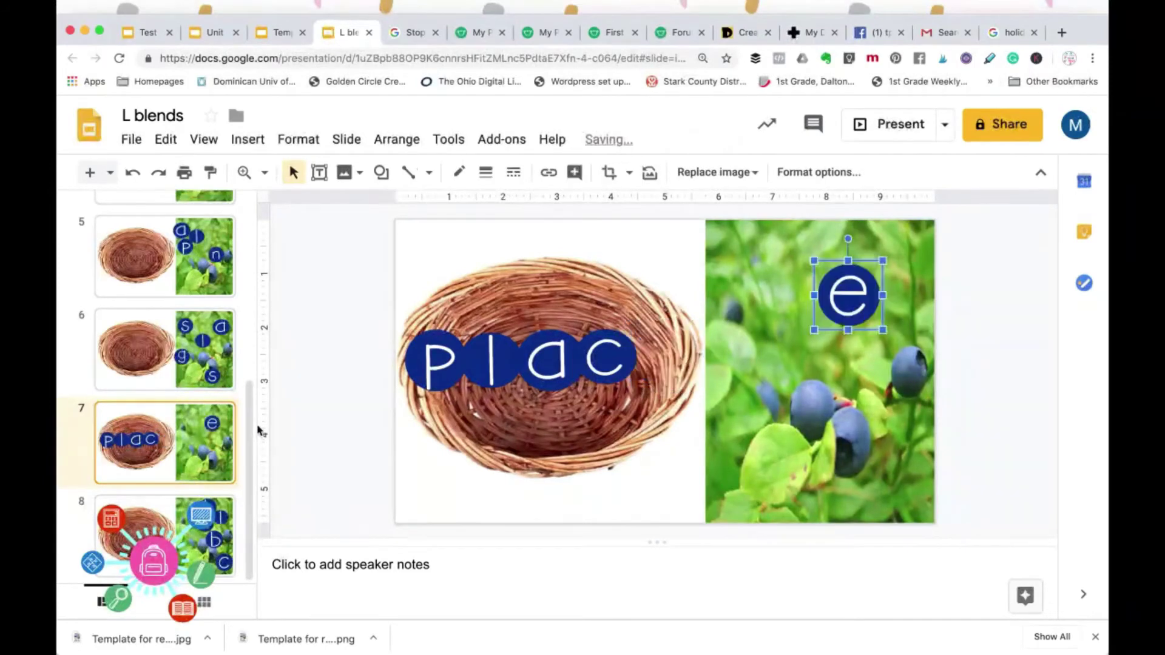
pyautogui.press('super+z')
pyautogui.press('super+z')
pyautogui.press('super+z')
pyautogui.press('super+z')
pyautogui.press('super+z')
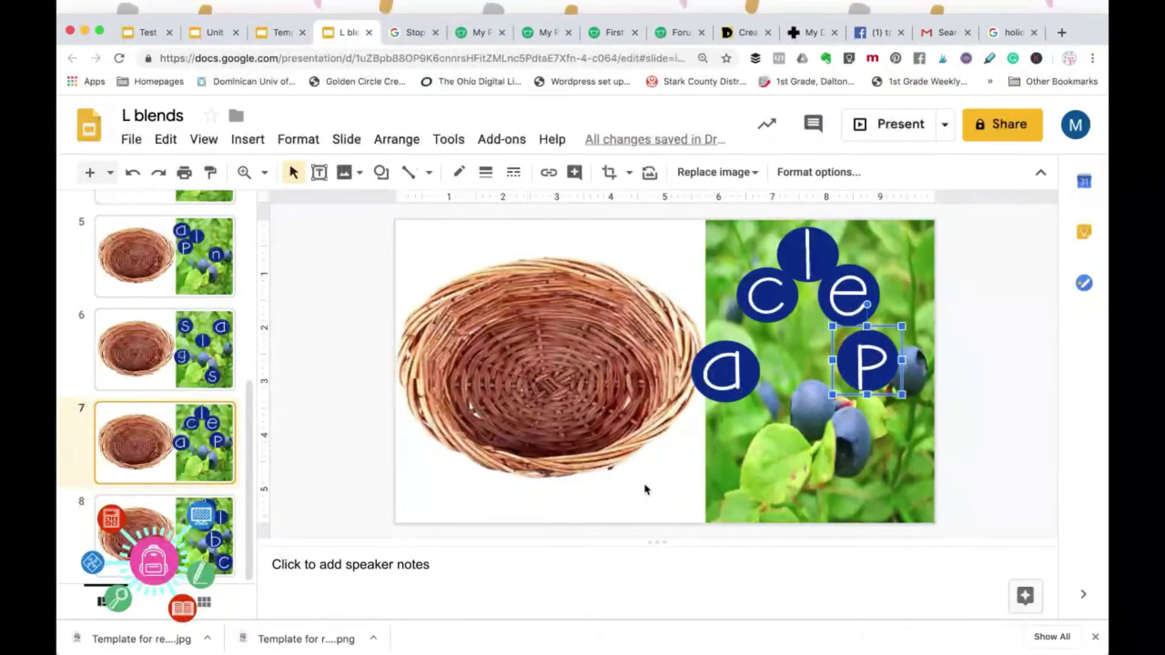
# Shift the a circle right on slide 7, then move the s and g circles right on slide 6
pyautogui.click(744, 404)
pyautogui.moveTo(737, 381); pyautogui.dragTo(780, 381)
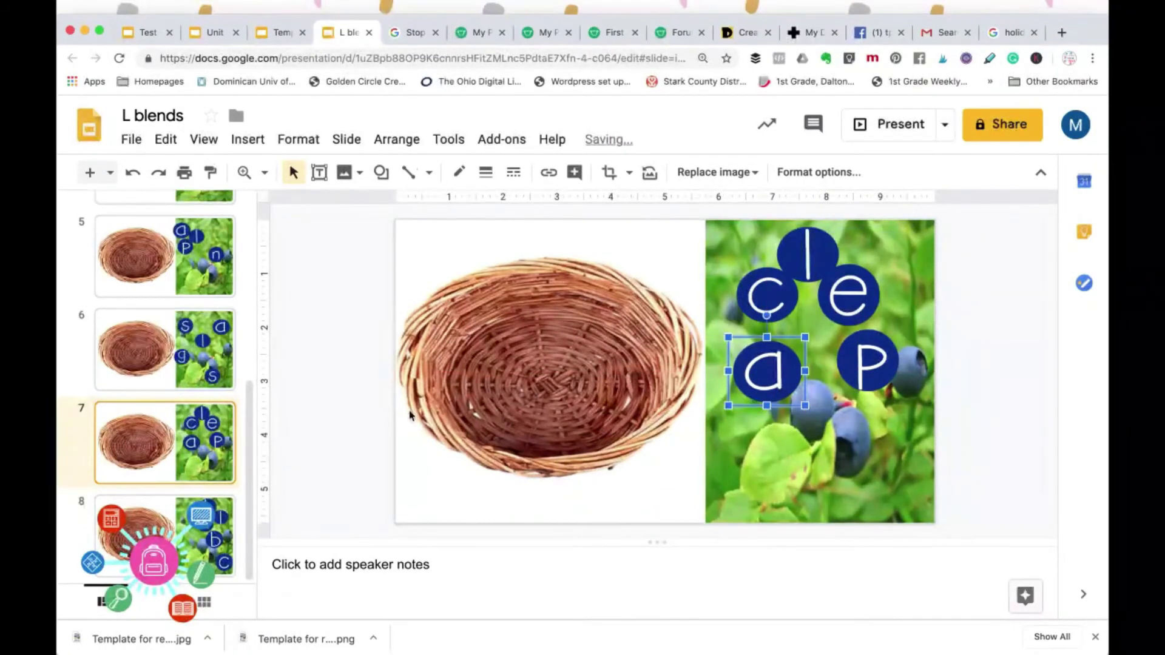
pyautogui.click(183, 373)
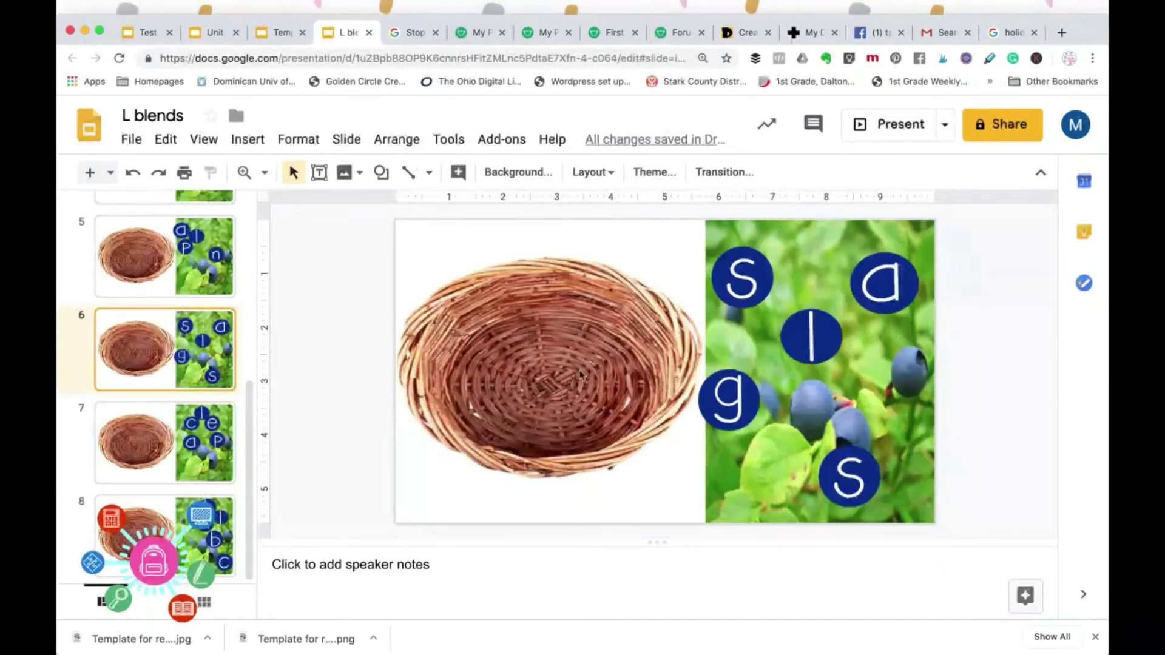
pyautogui.moveTo(771, 274); pyautogui.dragTo(809, 277)
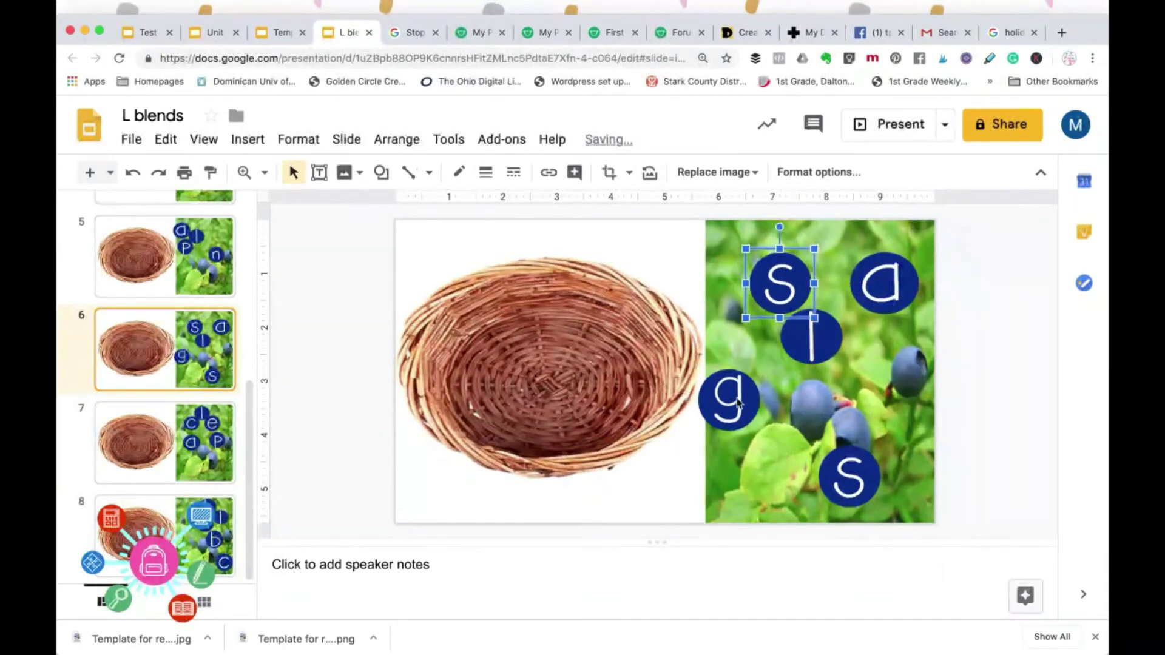
pyautogui.click(761, 399)
pyautogui.moveTo(761, 399); pyautogui.dragTo(789, 395)
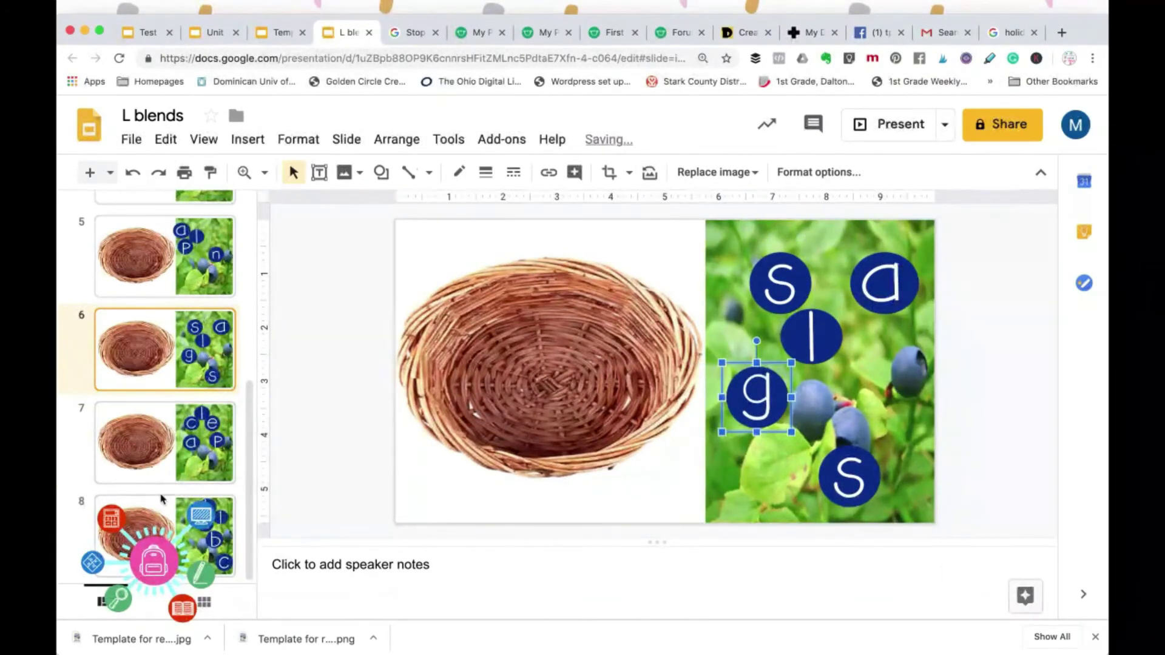
pyautogui.scroll(1, 161, 497)
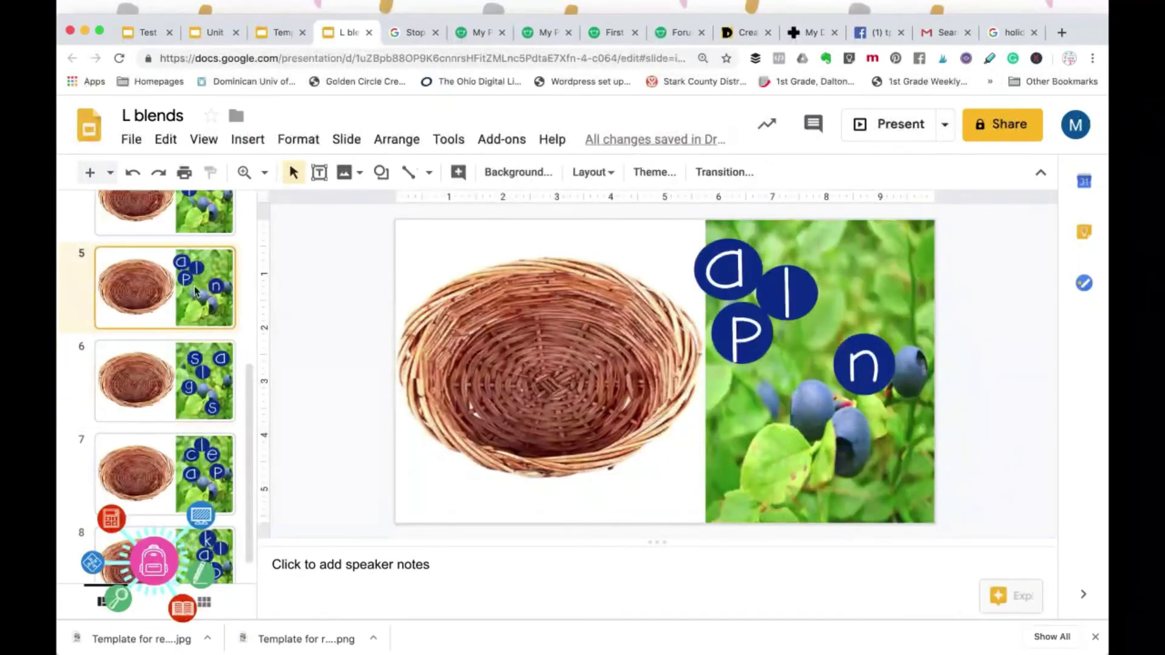
# Move the a circle right above n on slide 5 and the s circle down-right on slide 3
pyautogui.click(164, 287)
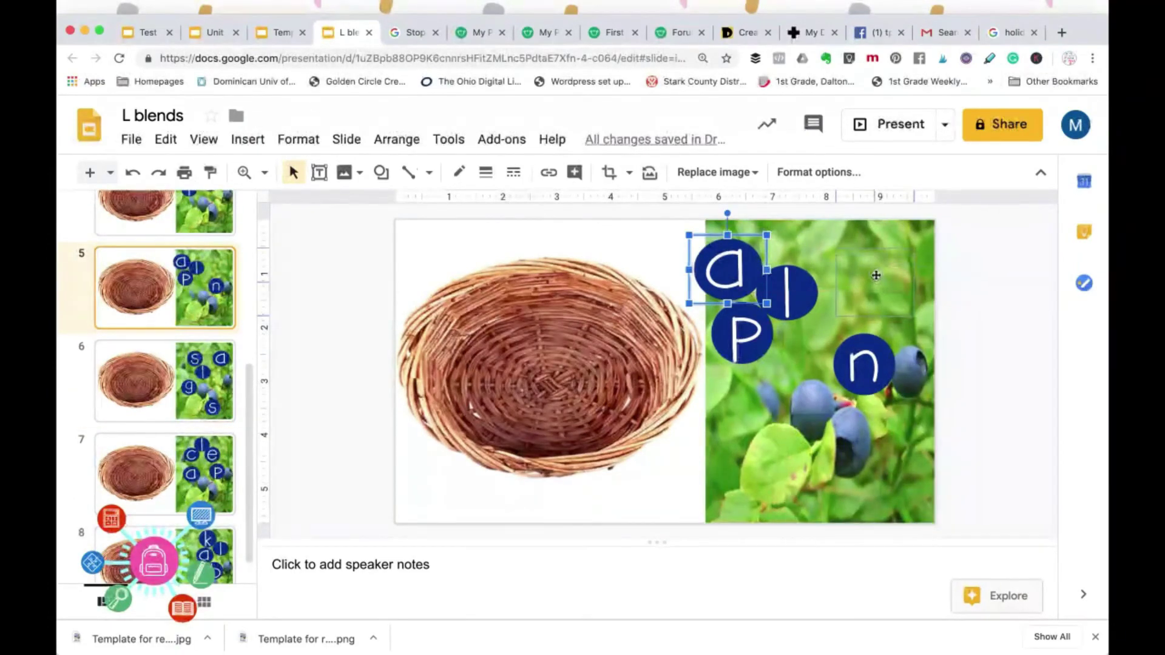
pyautogui.moveTo(729, 263); pyautogui.dragTo(873, 274)
pyautogui.scroll(5, 171, 389)
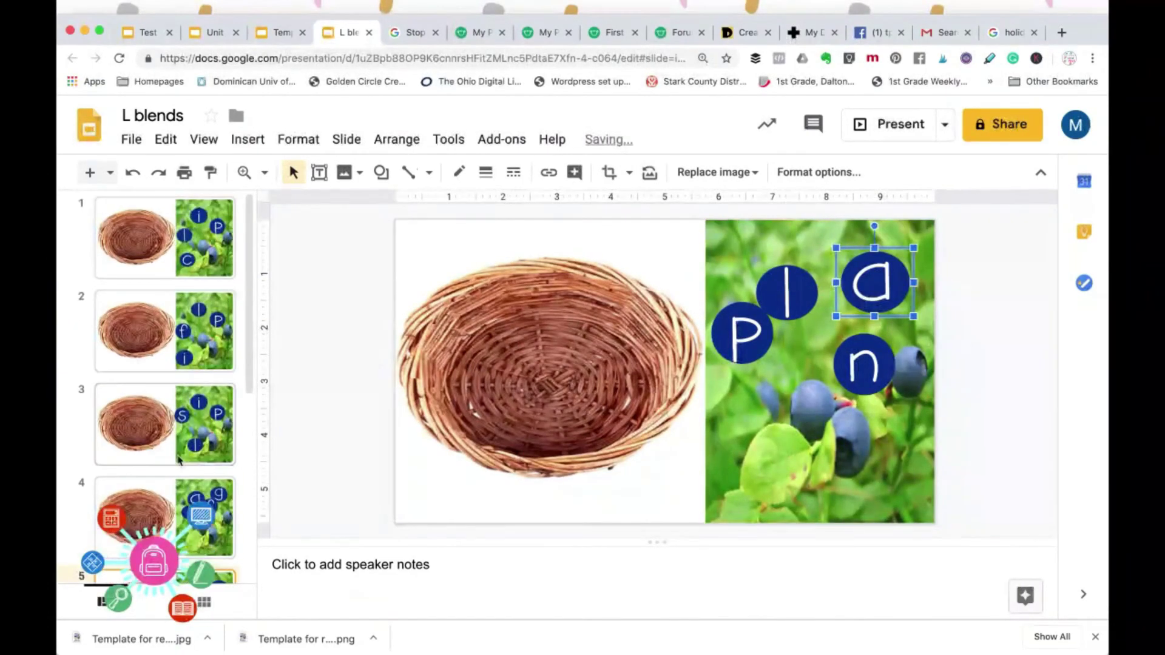
pyautogui.scroll(1, 180, 393)
pyautogui.click(180, 395)
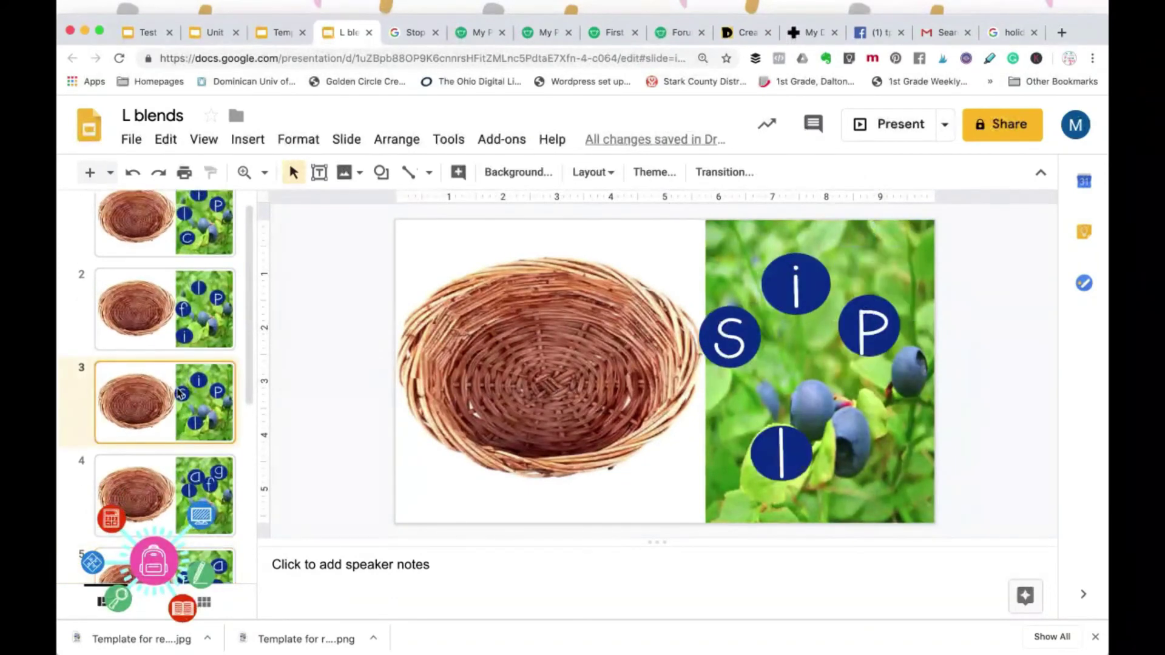
pyautogui.moveTo(741, 350); pyautogui.dragTo(768, 377)
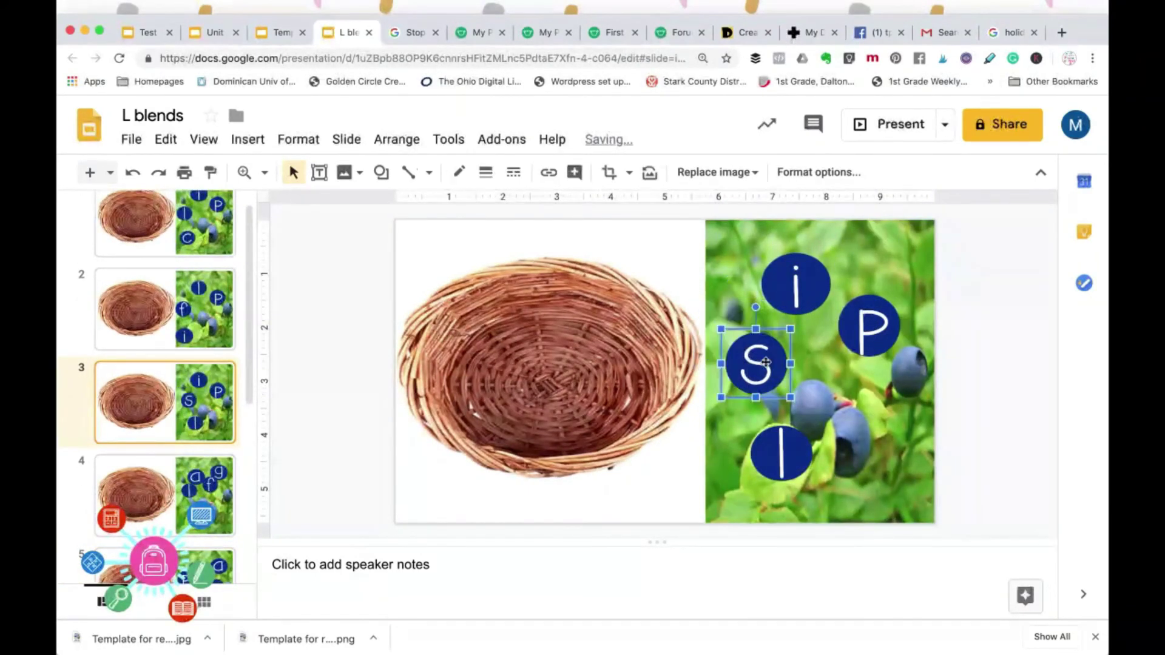
pyautogui.click(191, 330)
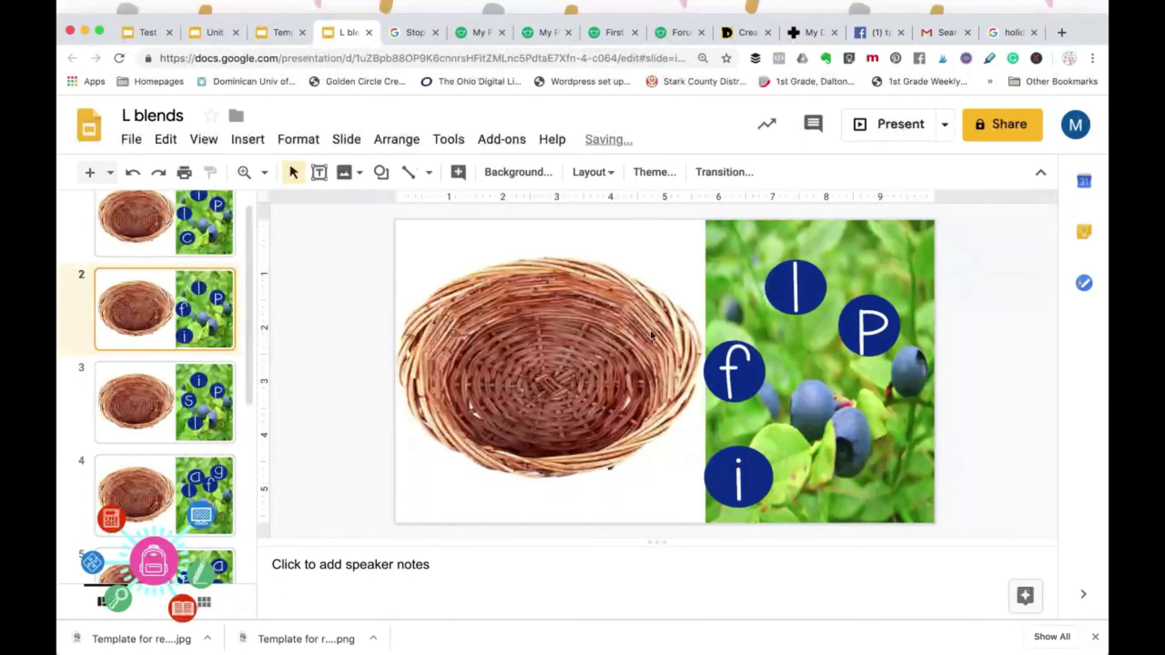